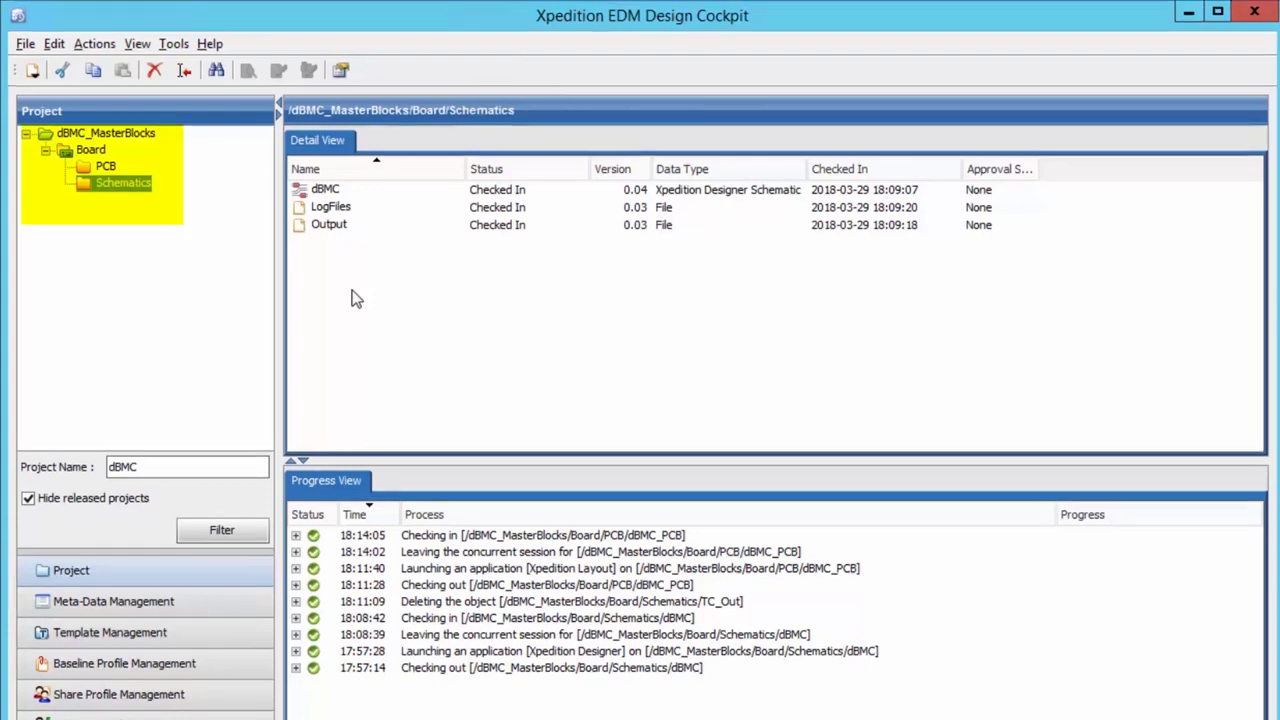
# - Select the checked-in dBMC schematic (version 0.04) in the Board/Schematics folder
pyautogui.click(323, 189)
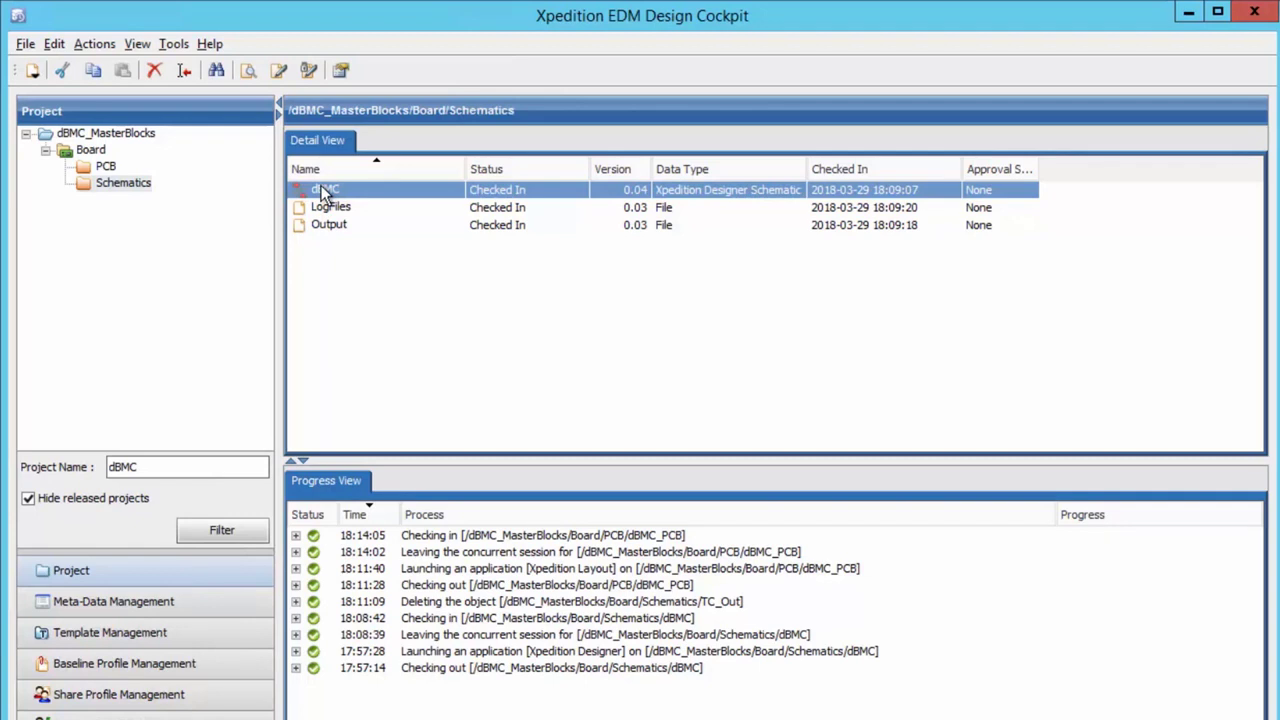
# - Edit the dBMC schematic in Xpedition Designer with the comment 'Creatng outputs'
pyautogui.rightClick(322, 193)
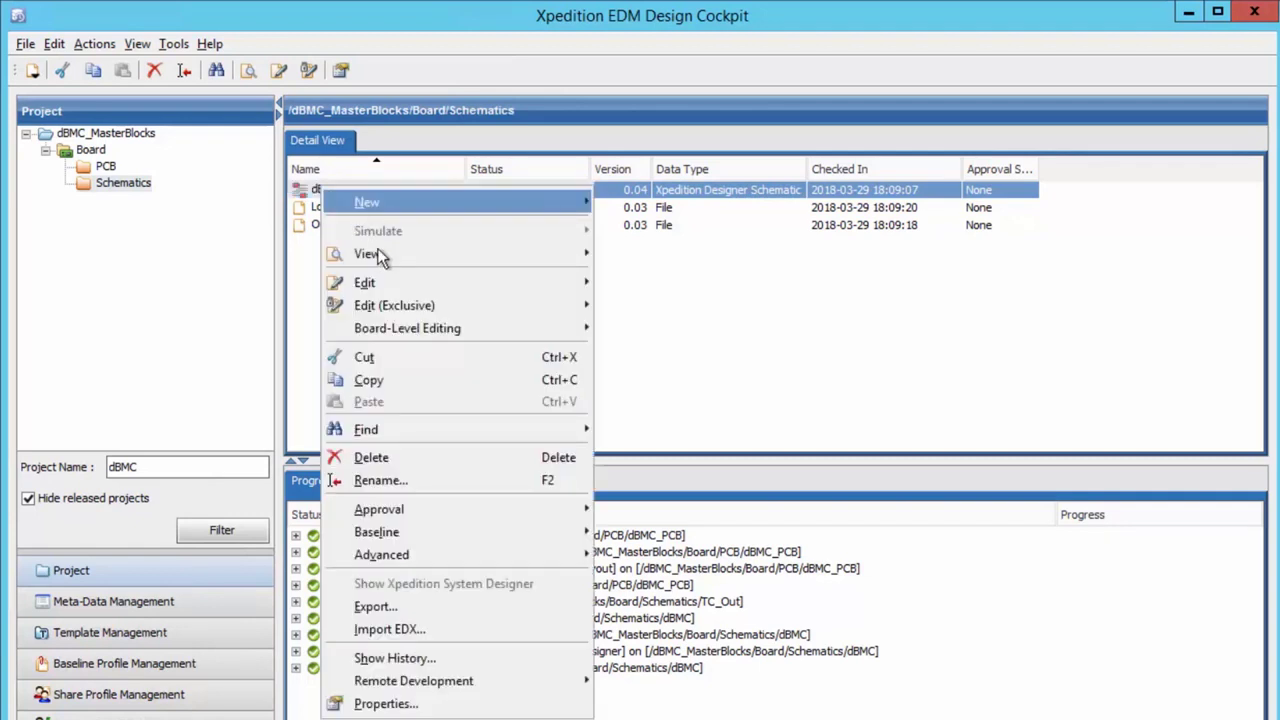
pyautogui.moveTo(522, 280)
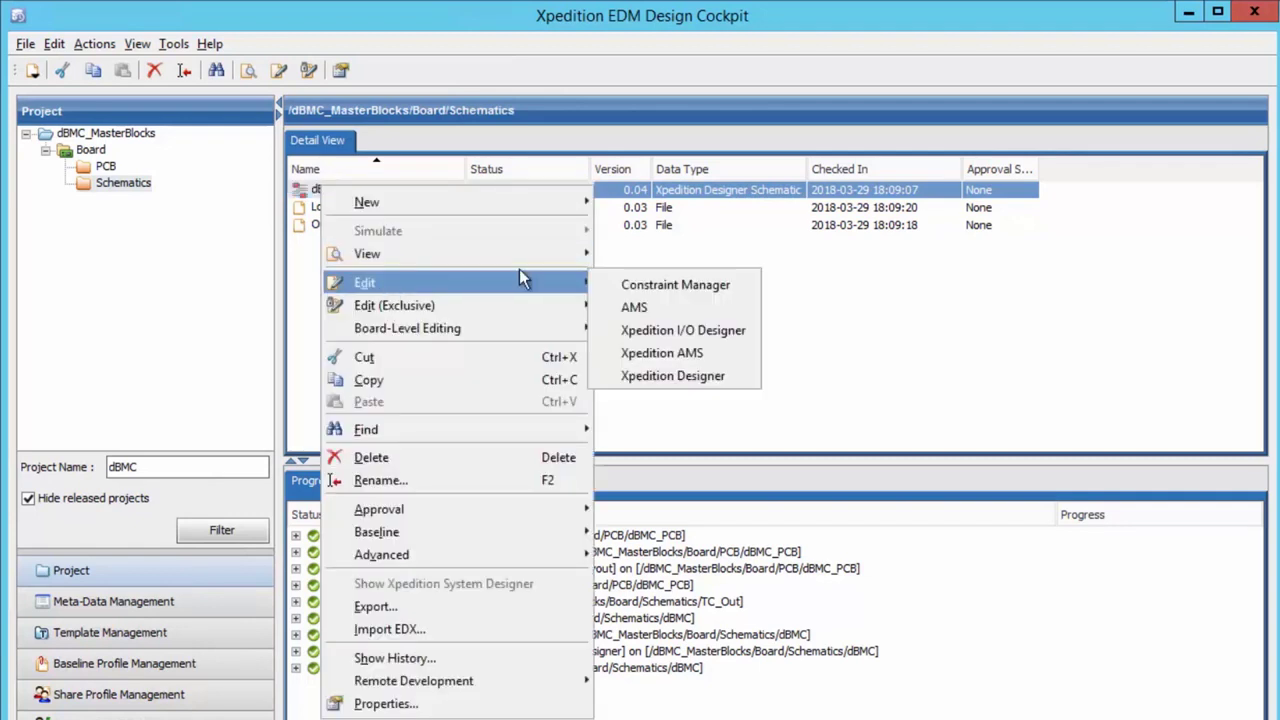
pyautogui.click(654, 375)
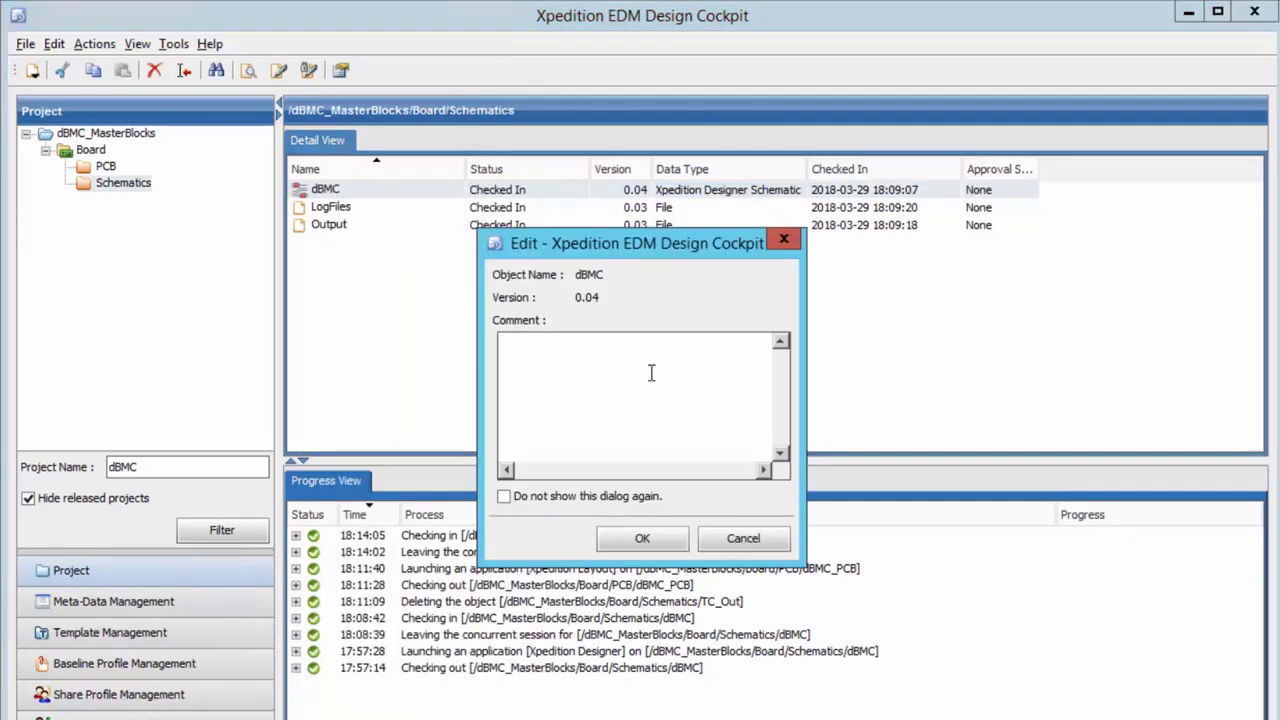
pyautogui.write('Creatng outputs')
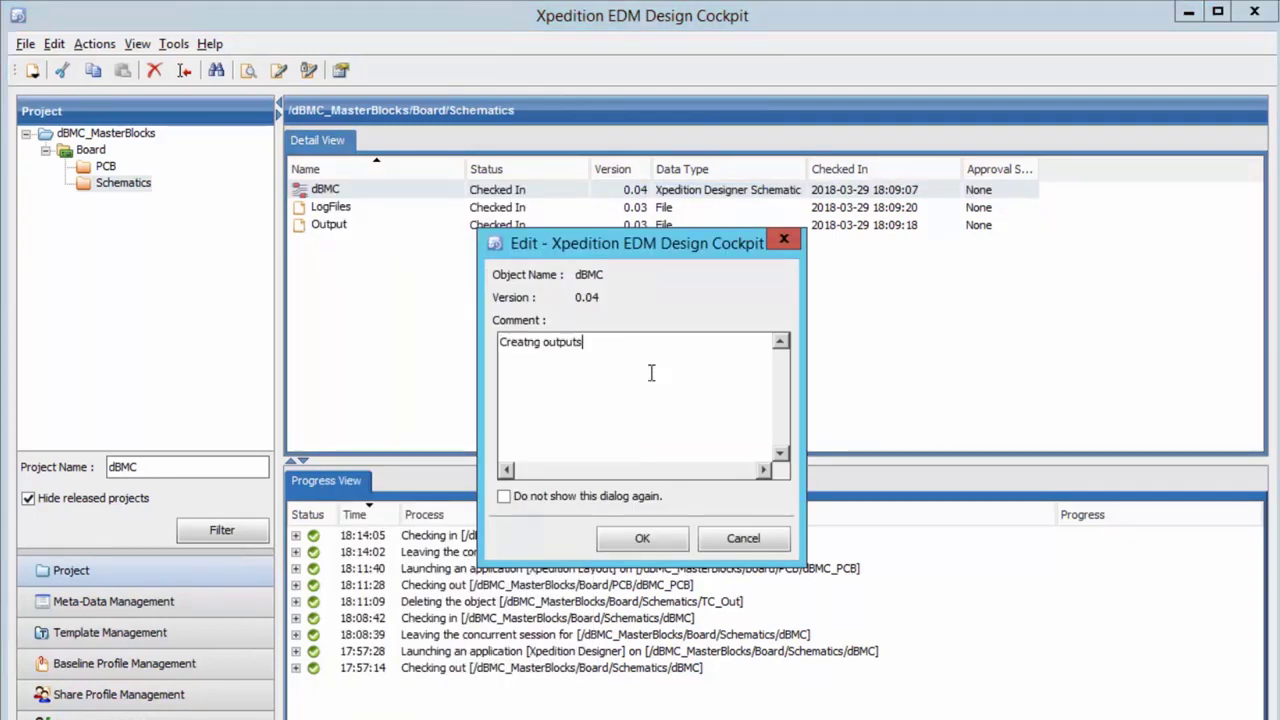
pyautogui.click(646, 538)
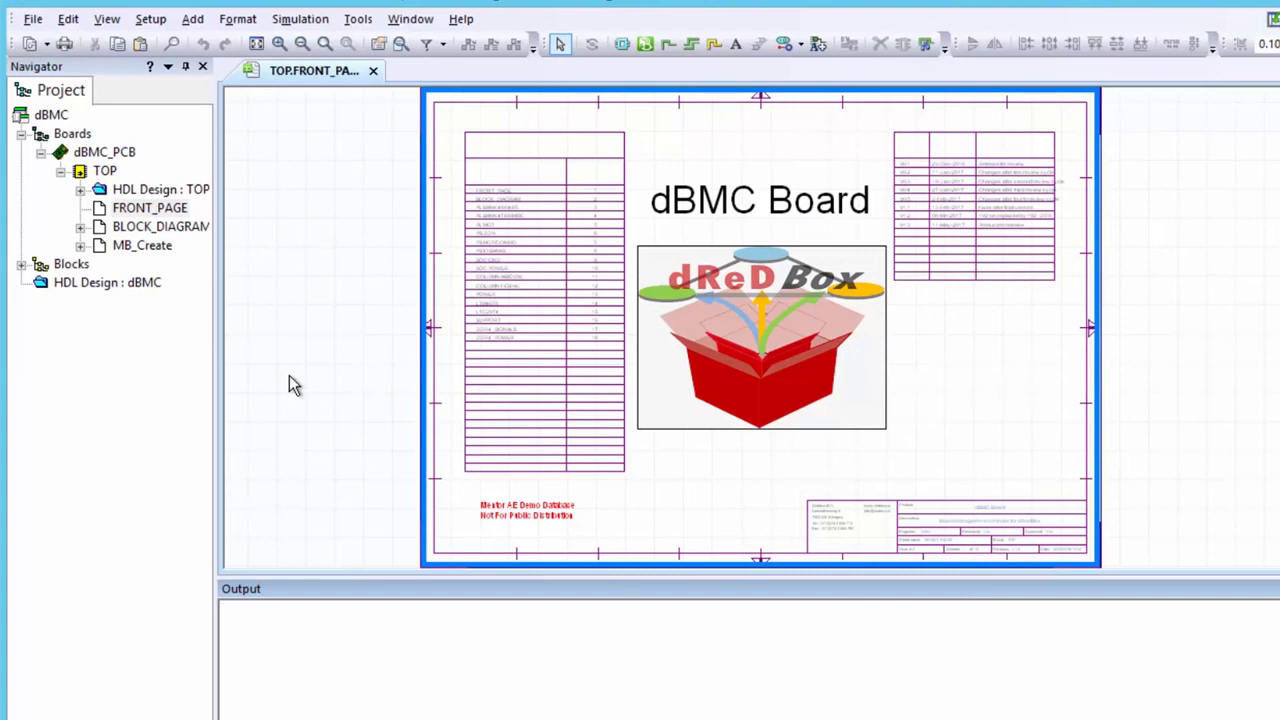
# - Generate the board's parts list as ./BOM/dBMC.bom with Part Lister
pyautogui.click(360, 19)
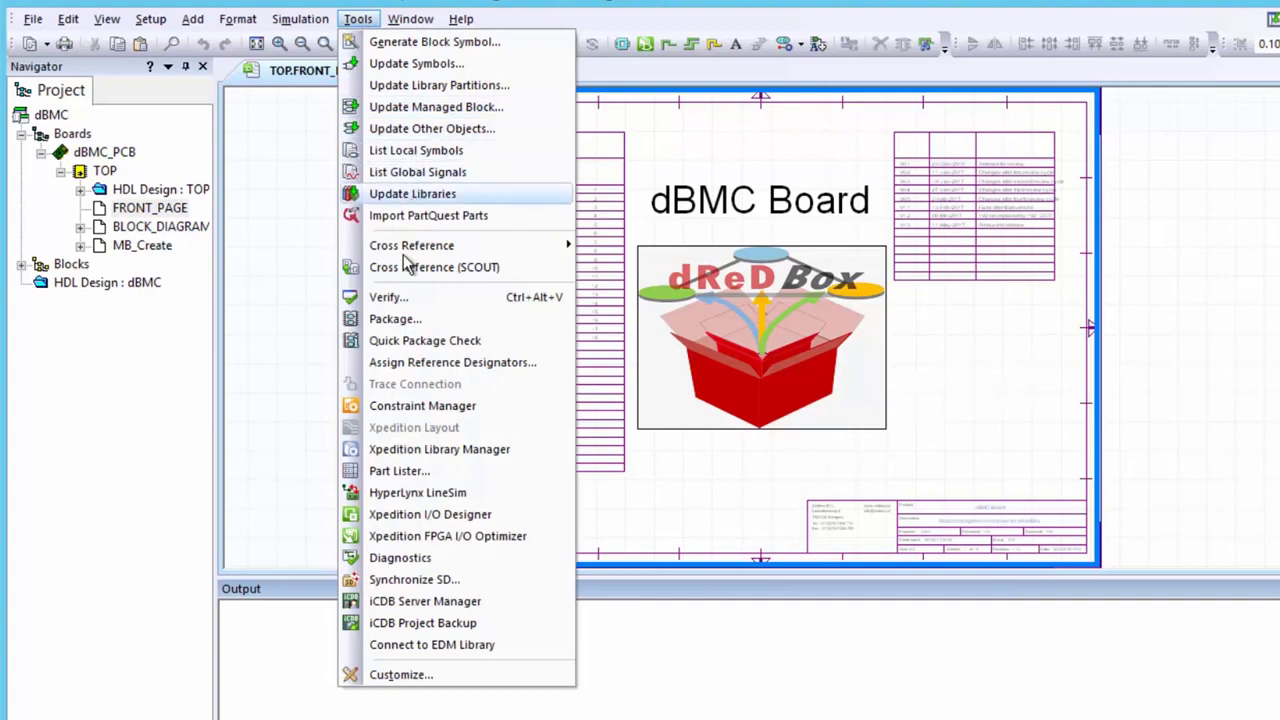
pyautogui.click(402, 471)
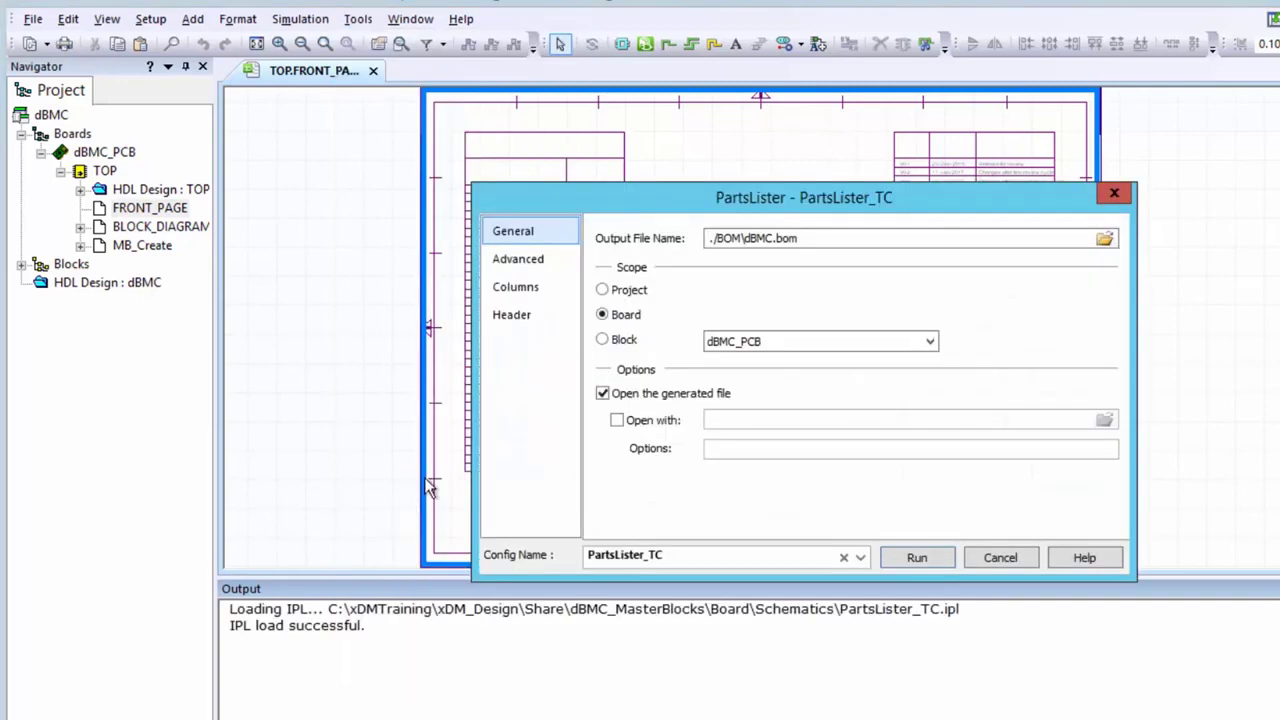
pyautogui.click(918, 558)
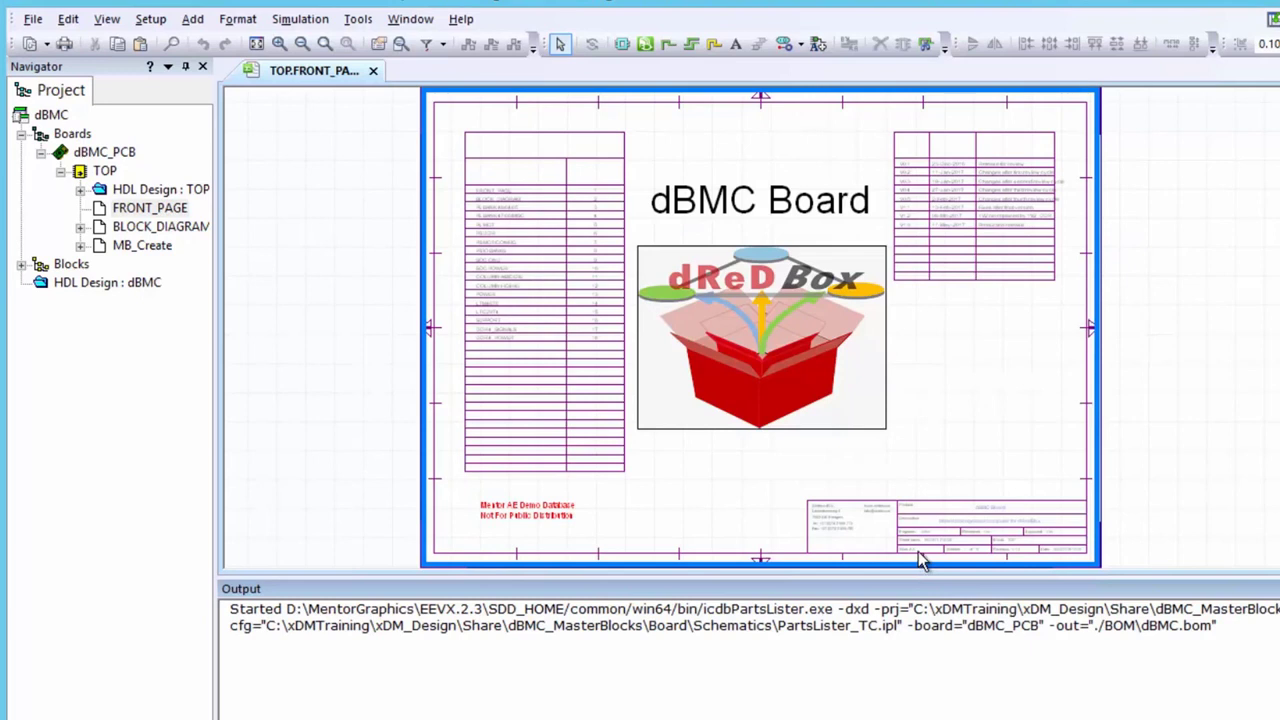
# - Export the schematic as the EDIF file dBMC_PCB.eds
pyautogui.click(33, 19)
pyautogui.moveTo(60, 248)
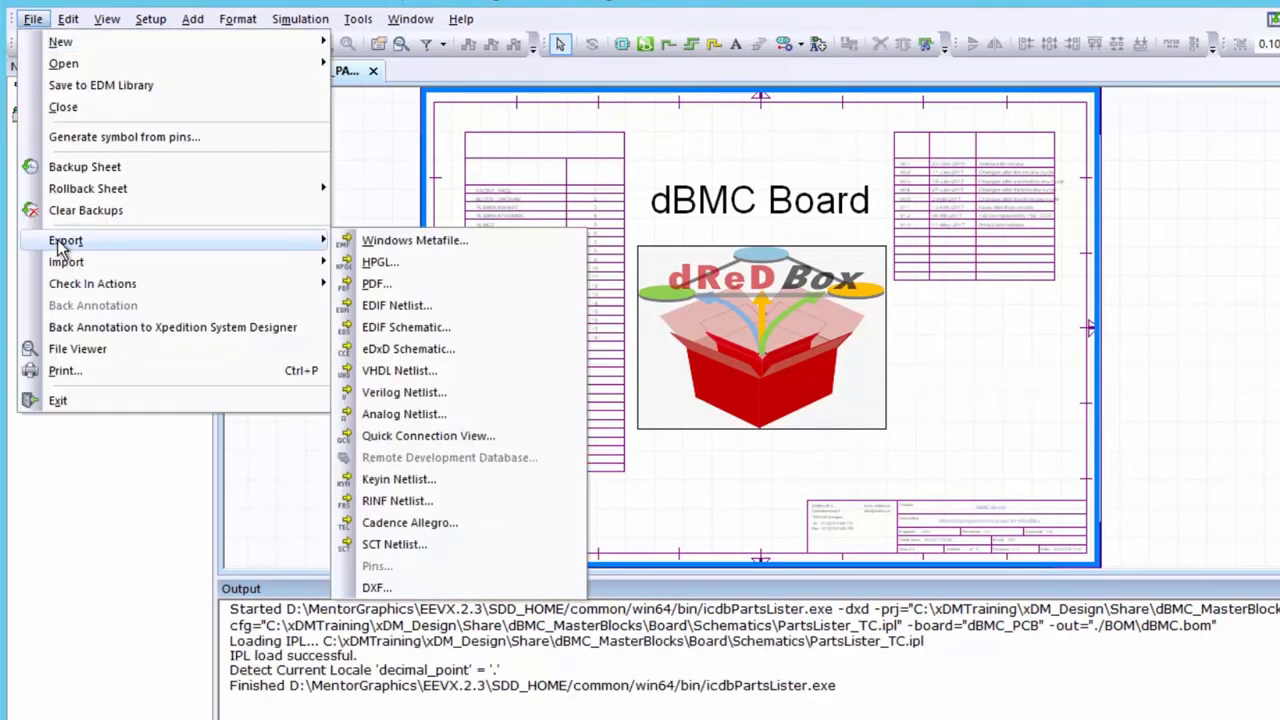
pyautogui.click(385, 336)
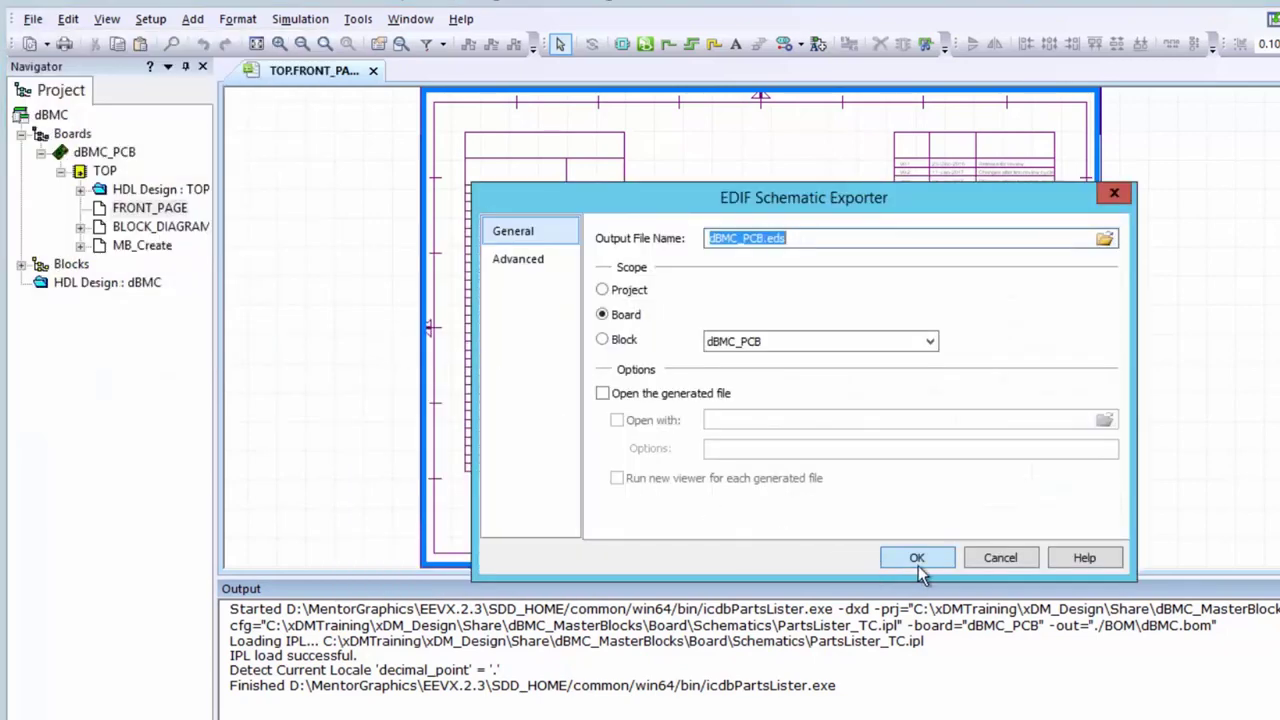
pyautogui.click(917, 560)
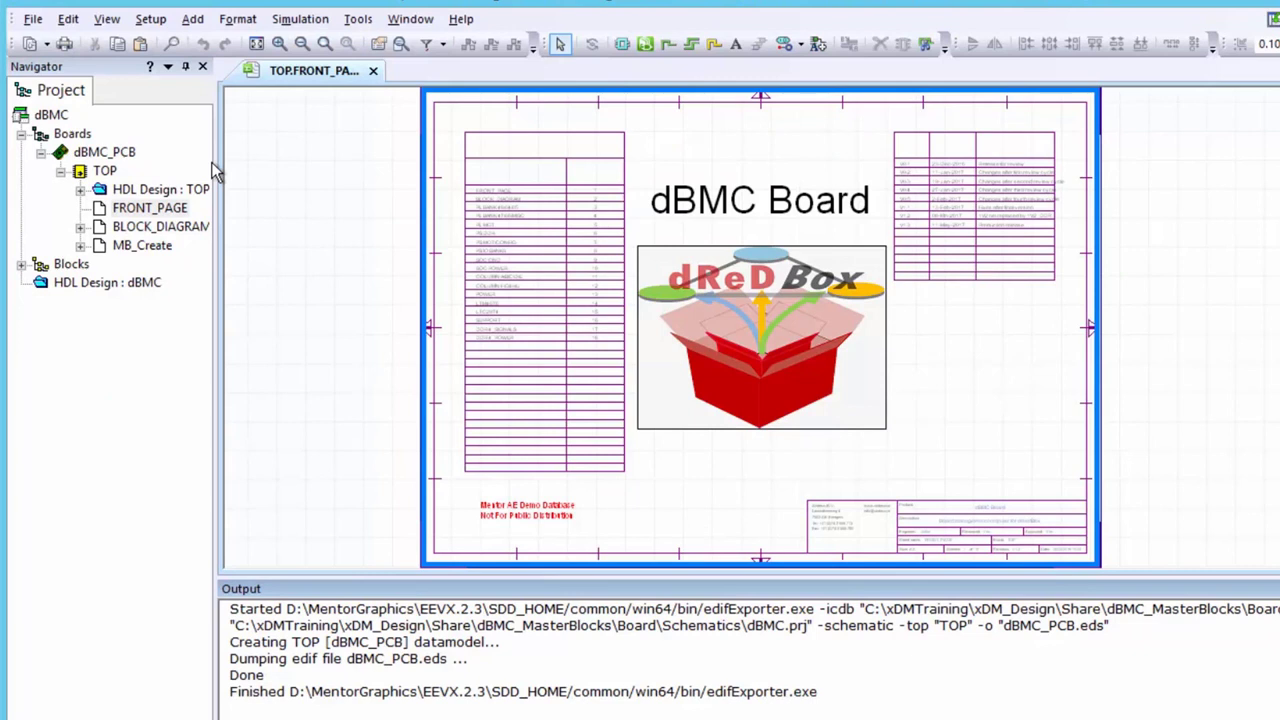
# - Set PDF, EDIF and Part List EDM design output generation to Yes and apply
pyautogui.click(150, 19)
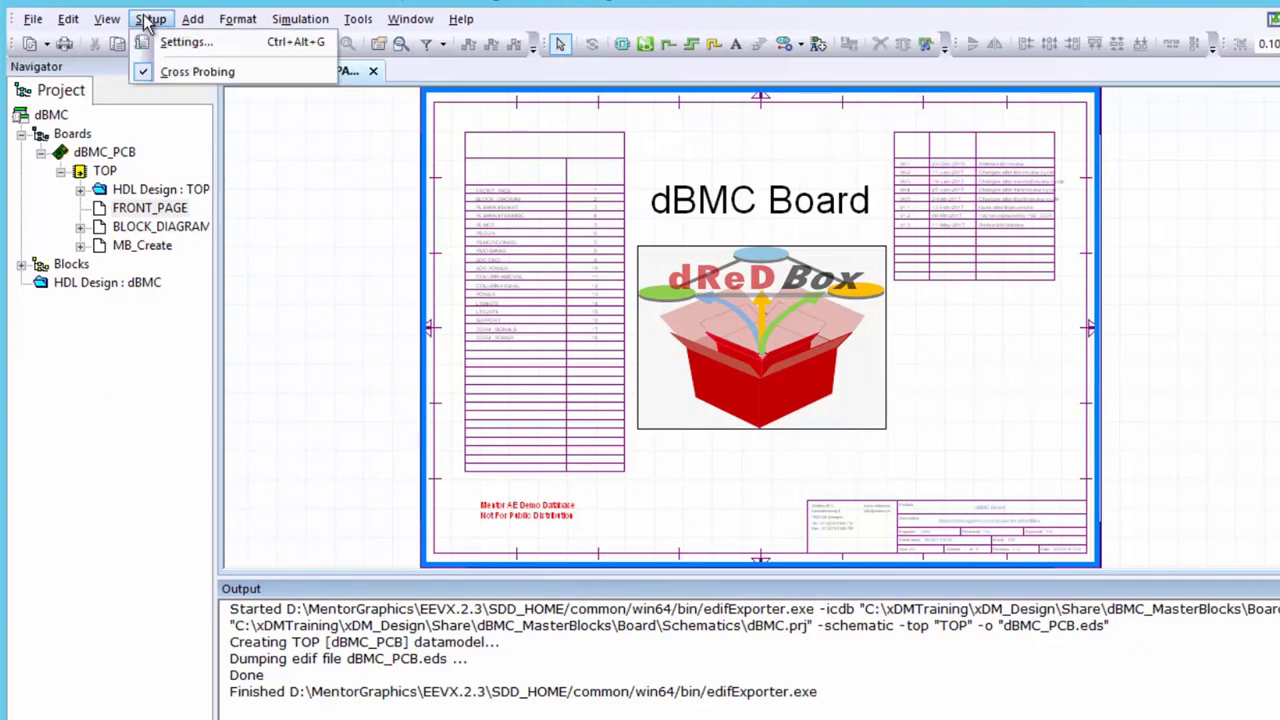
pyautogui.click(180, 43)
pyautogui.click(782, 285)
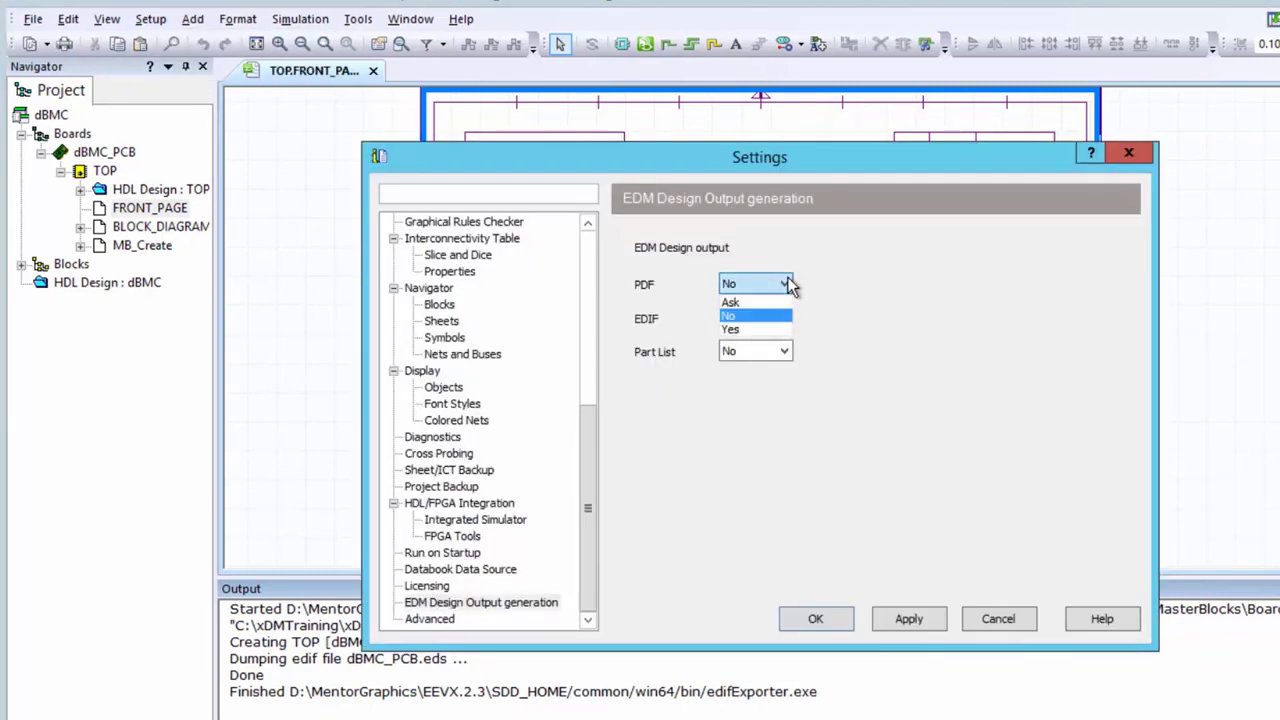
pyautogui.click(752, 329)
pyautogui.click(755, 320)
pyautogui.click(750, 362)
pyautogui.click(785, 352)
pyautogui.click(740, 397)
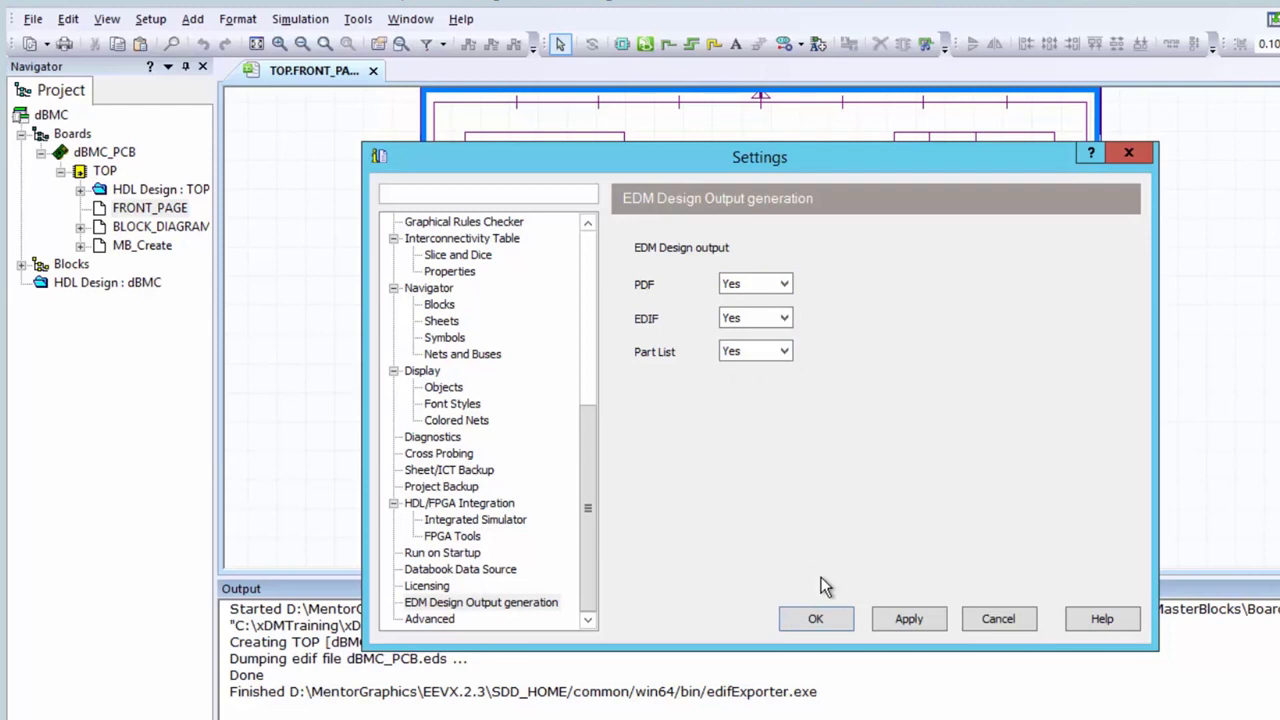
pyautogui.click(809, 619)
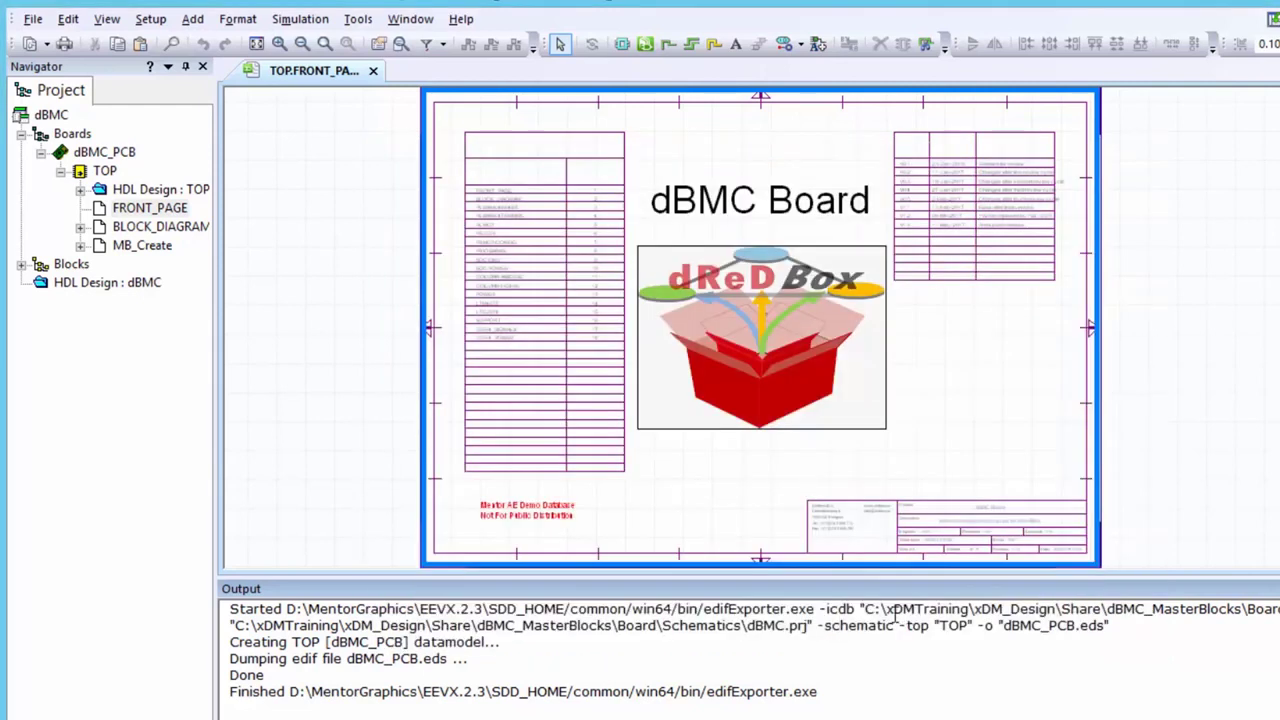
pyautogui.click(31, 22)
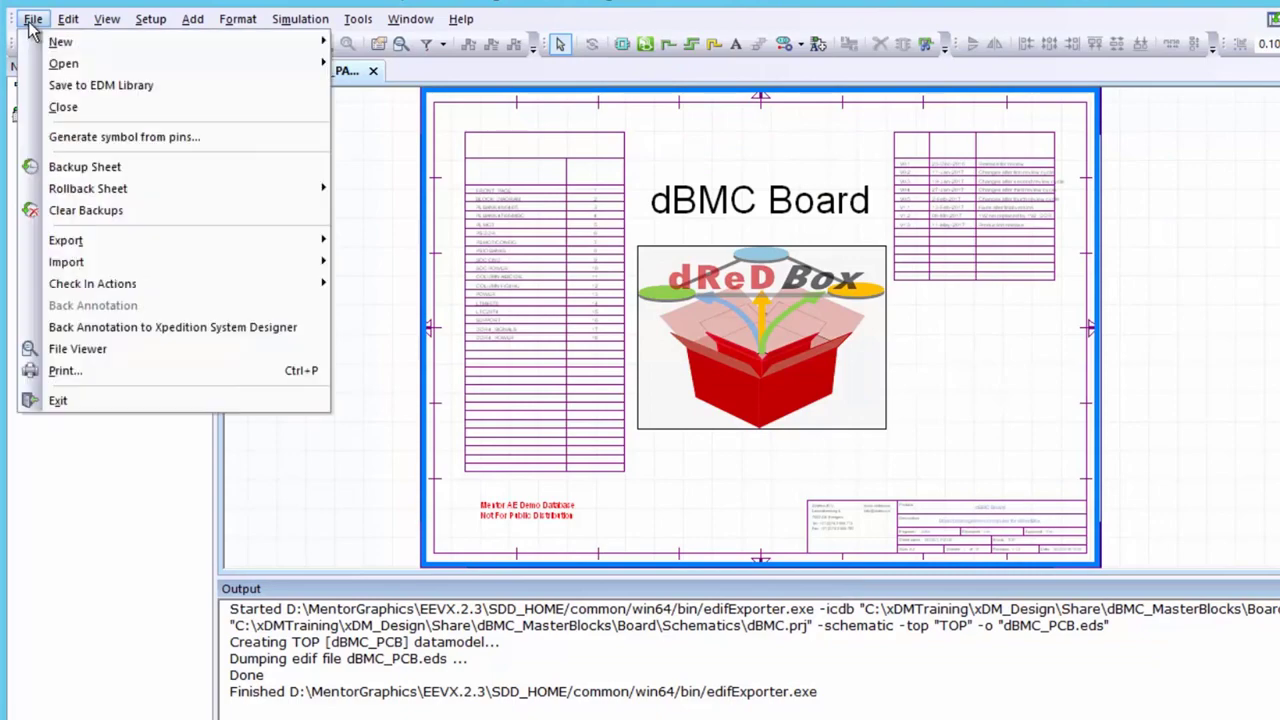
# - Exit Designer and check the dBMC schematic back in with the comment 'Created outputs'
pyautogui.click(55, 400)
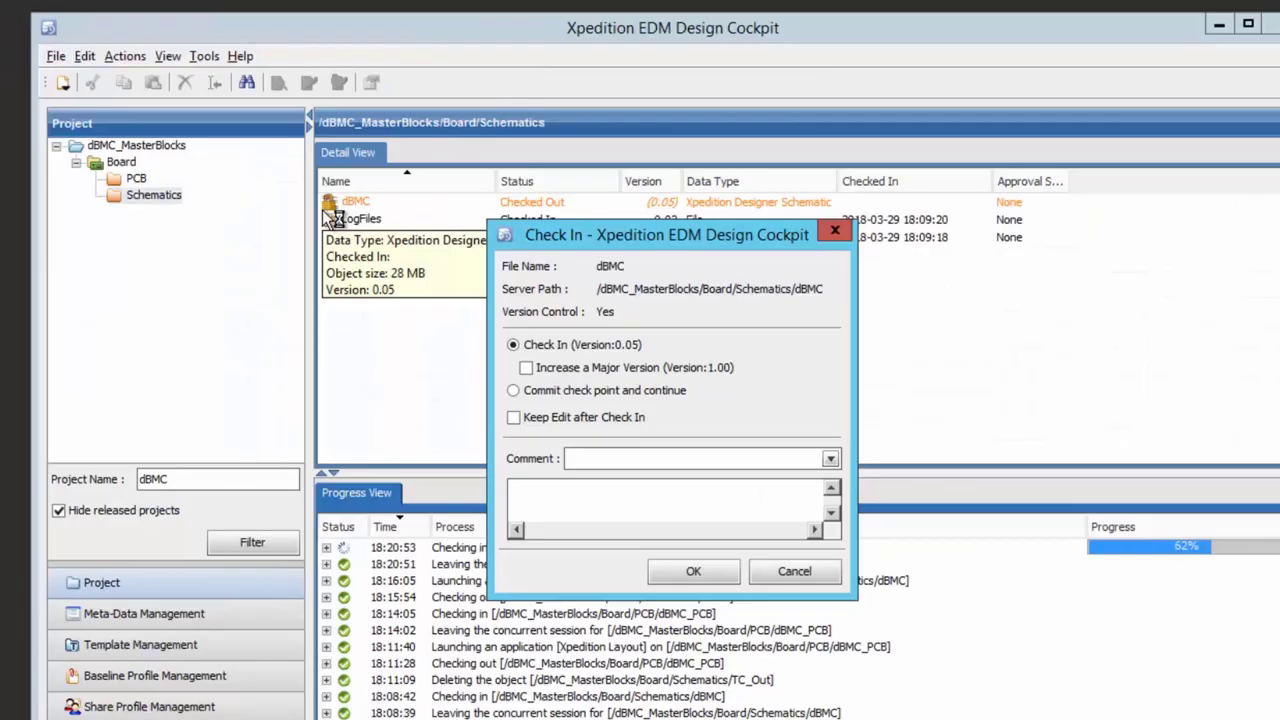
pyautogui.click(579, 500)
pyautogui.write('Created outputs')
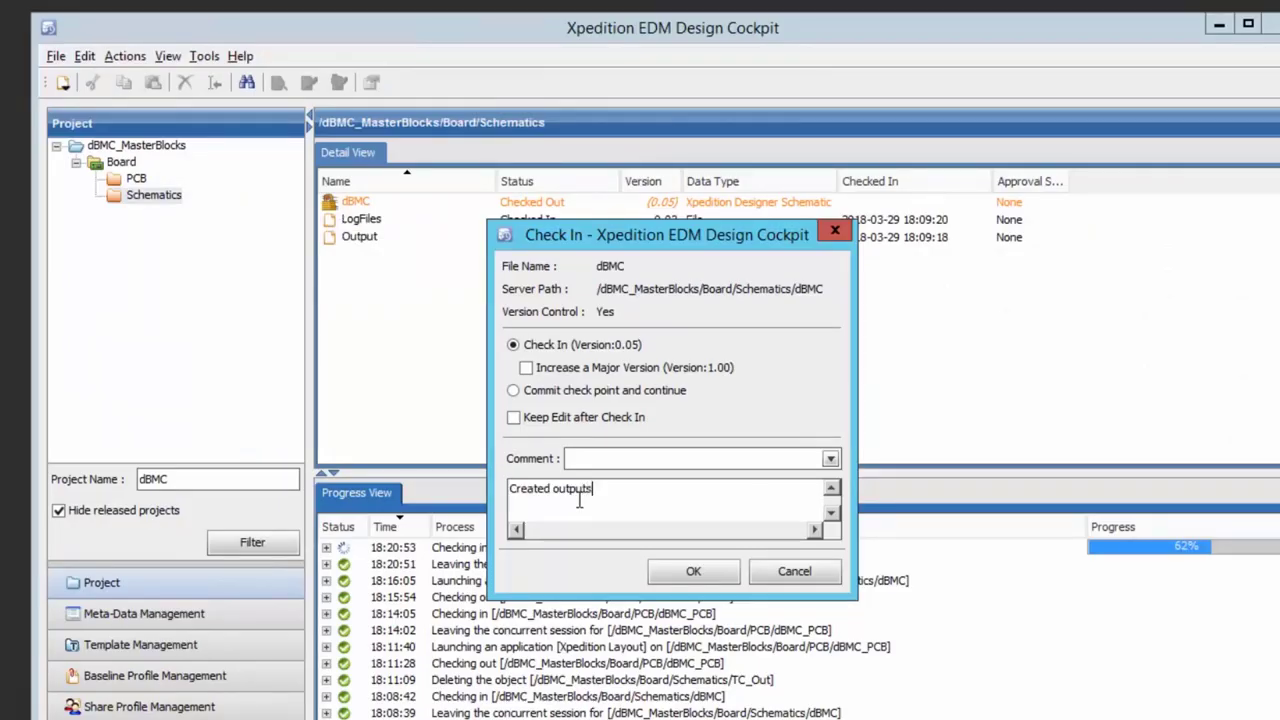
pyautogui.click(701, 574)
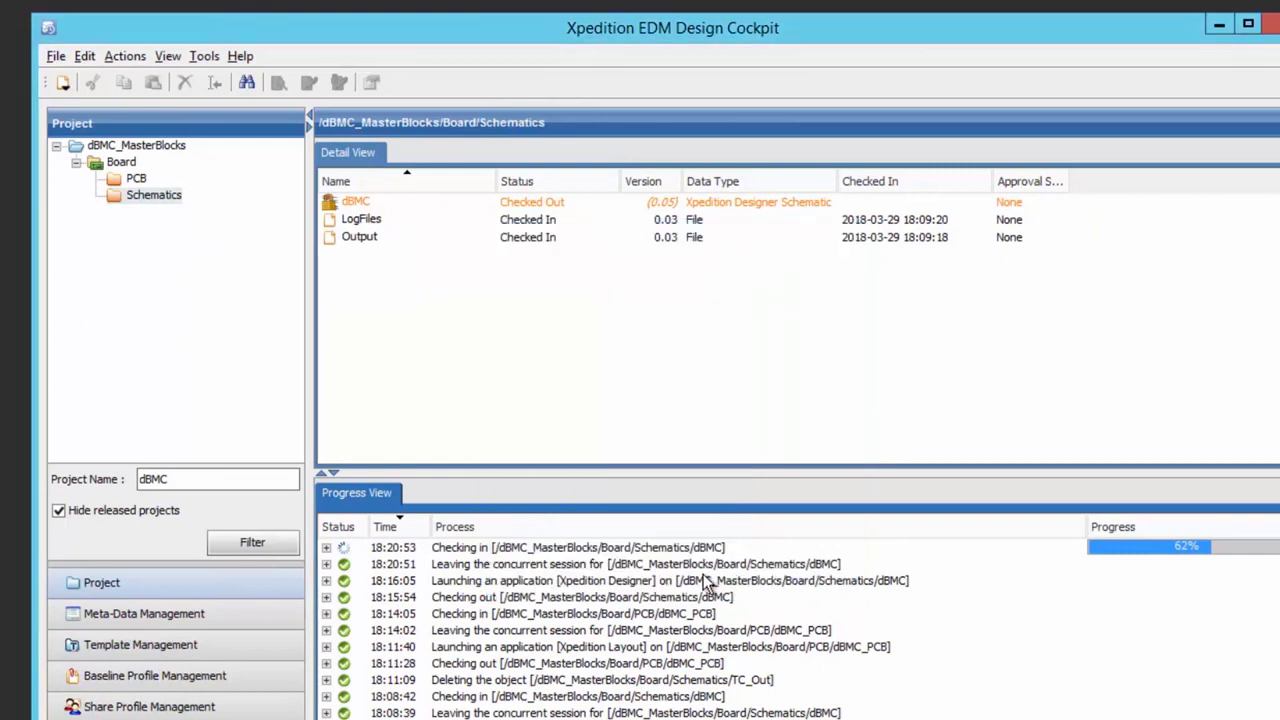
# - Edit the dBMC_PCB board in Xpedition Layout with the comment 'Creating outputs'
pyautogui.click(136, 178)
pyautogui.click(375, 254)
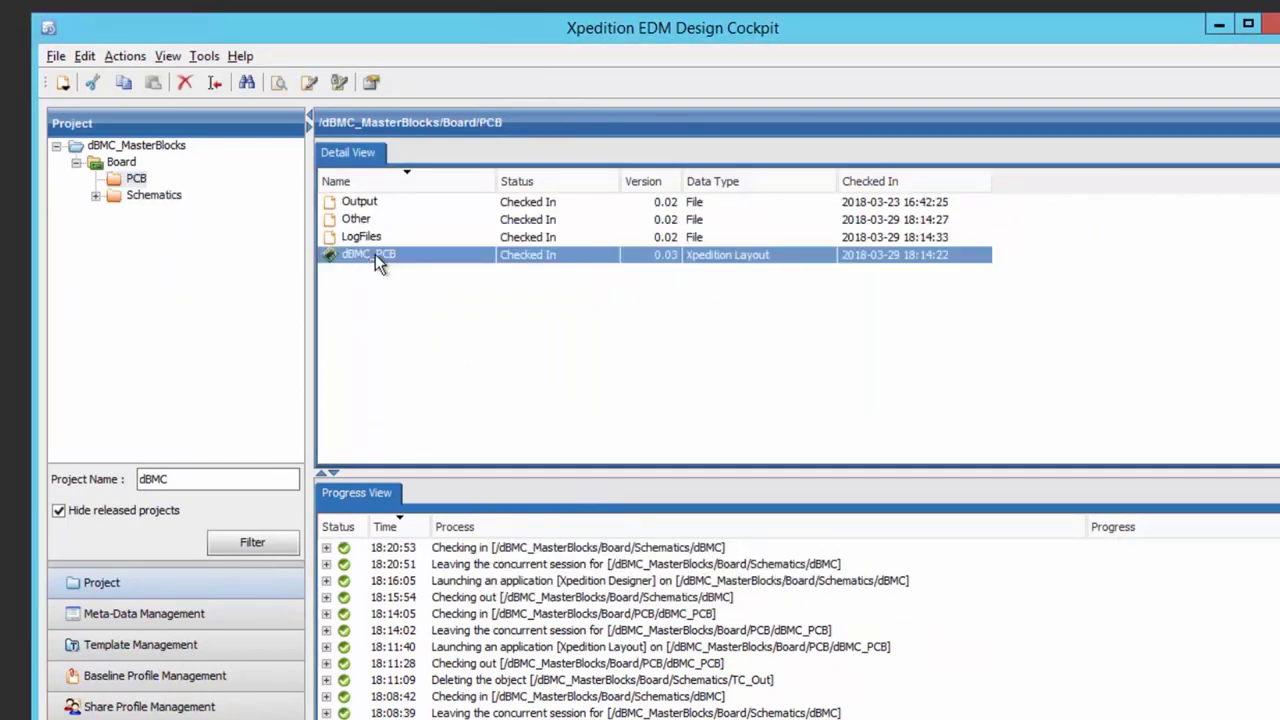
pyautogui.rightClick(375, 254)
pyautogui.moveTo(482, 350)
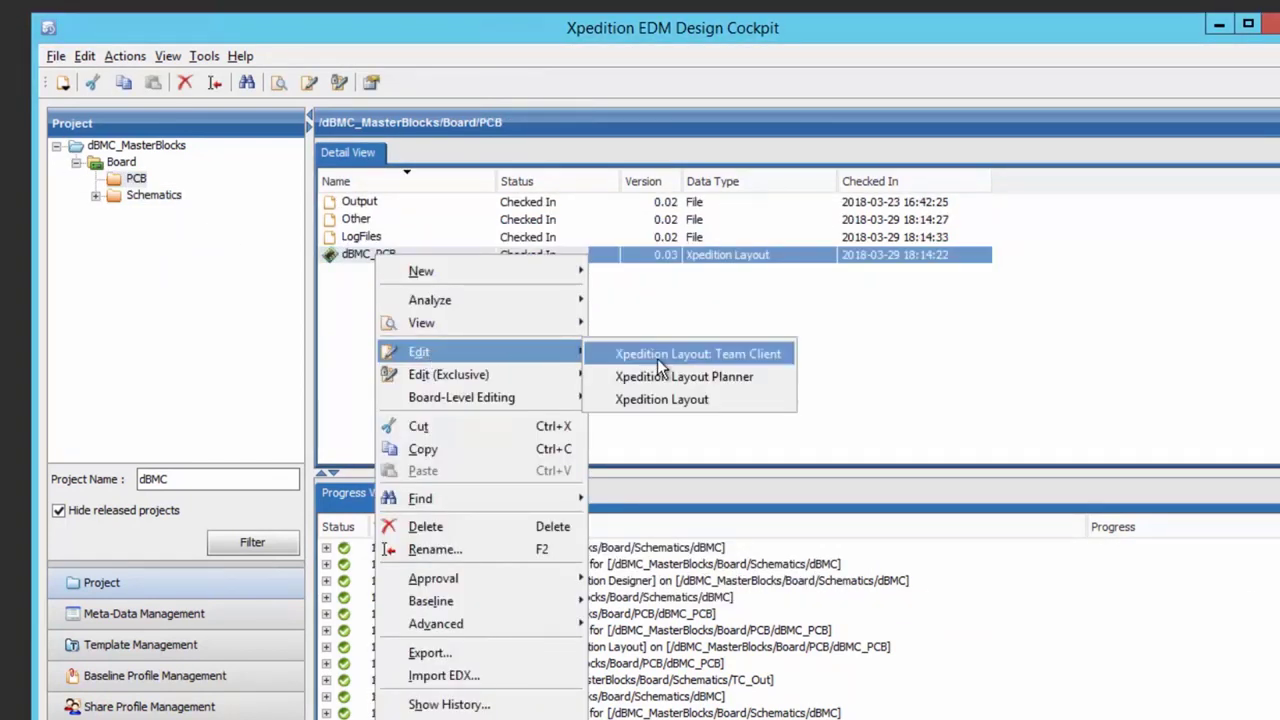
pyautogui.click(662, 399)
pyautogui.write('Creating outputs')
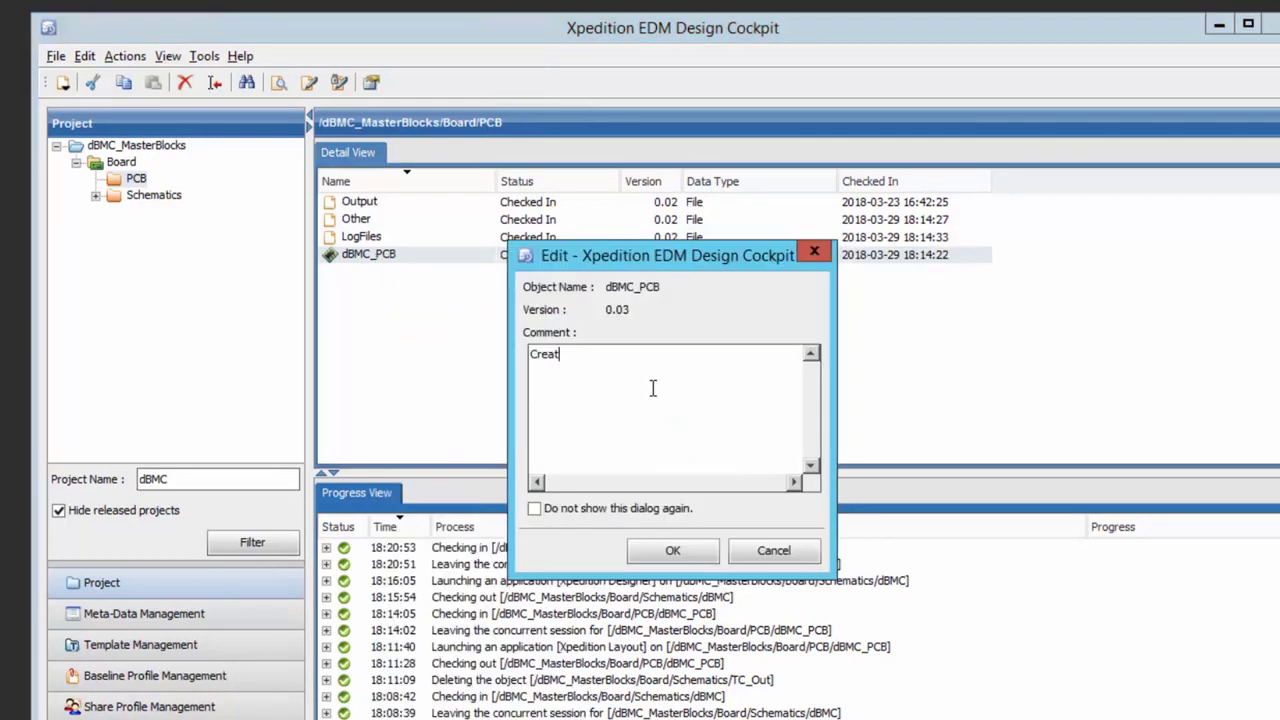
pyautogui.click(677, 550)
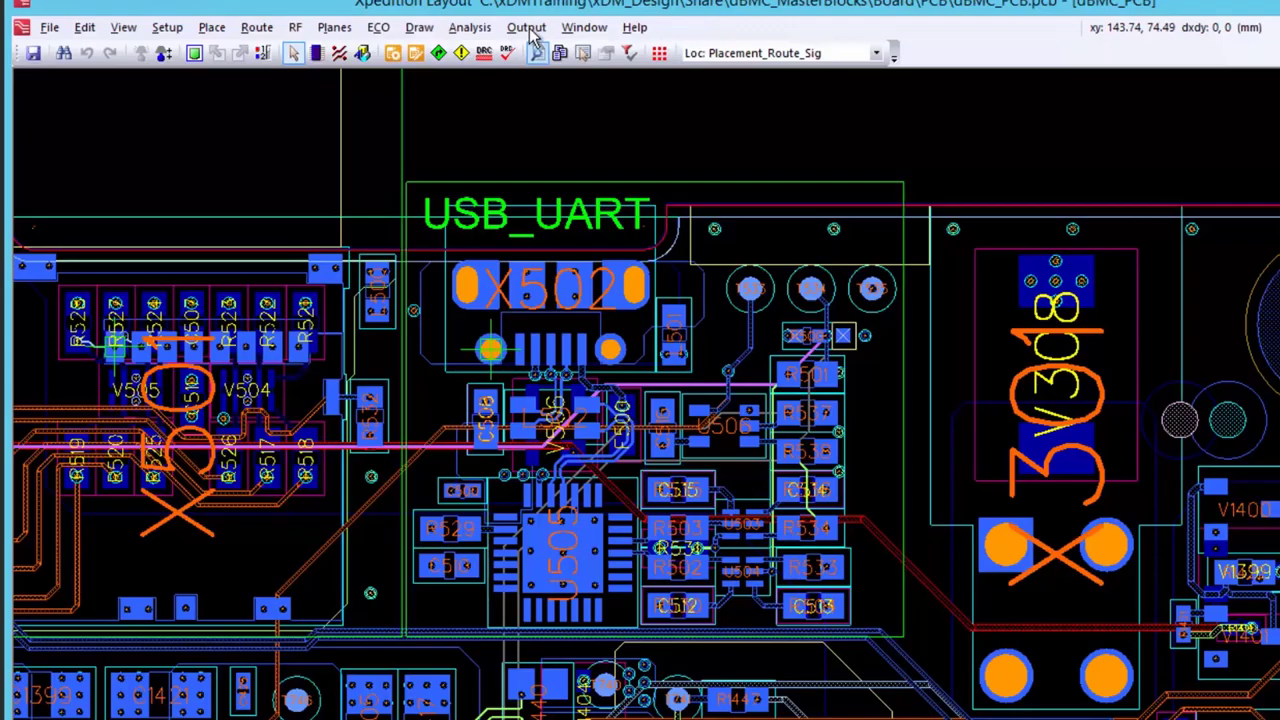
pyautogui.click(527, 28)
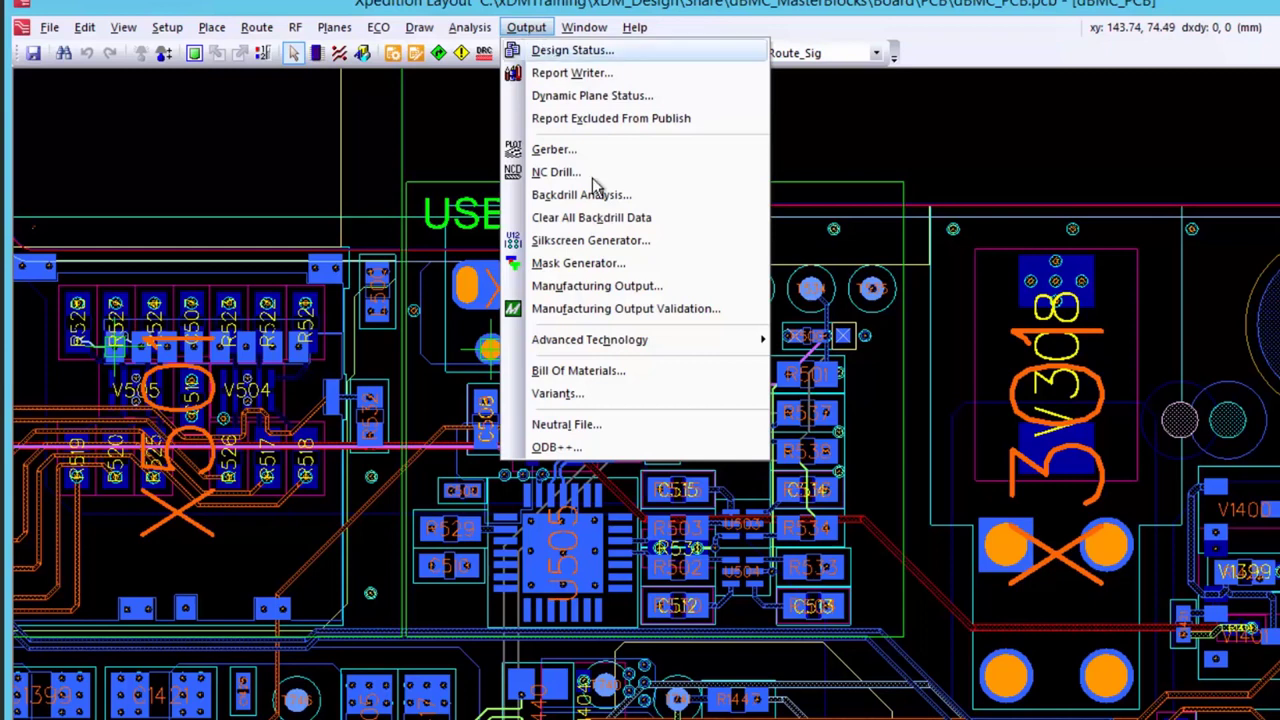
# - Export the dBMC ODB++ output to .\Output\ODBpp\ and dismiss the warnings notice
pyautogui.click(548, 447)
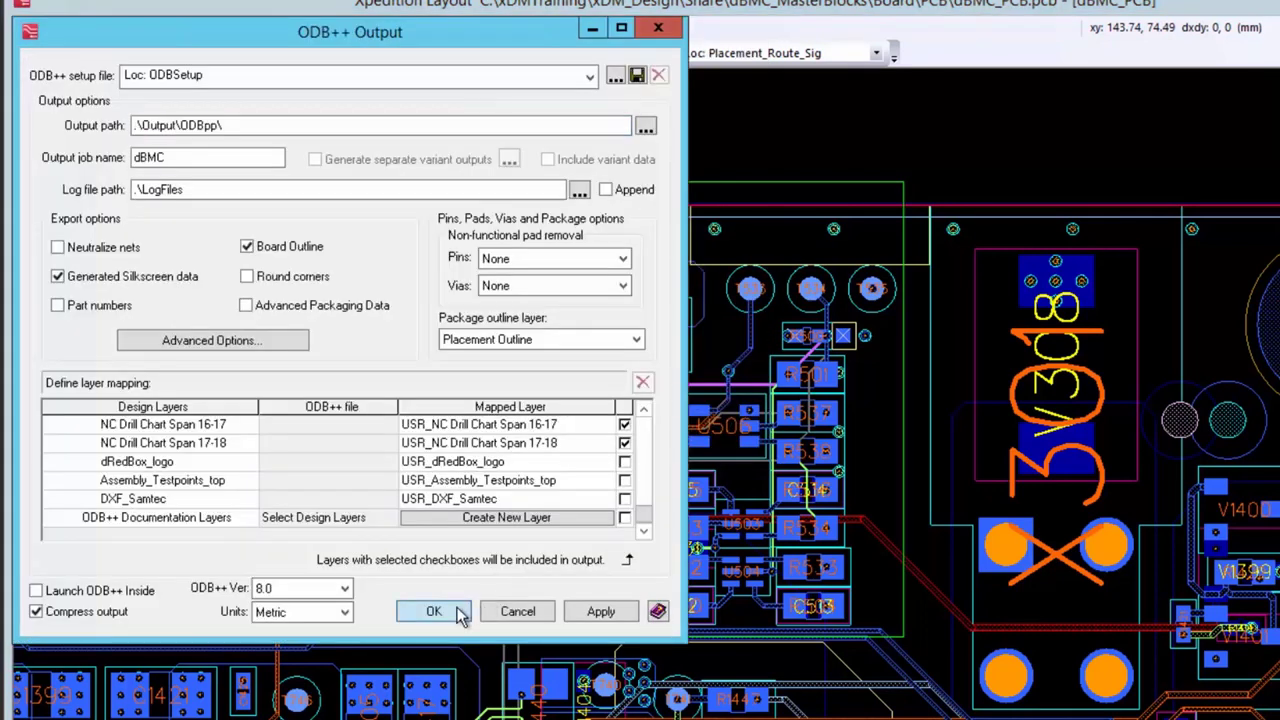
pyautogui.click(457, 609)
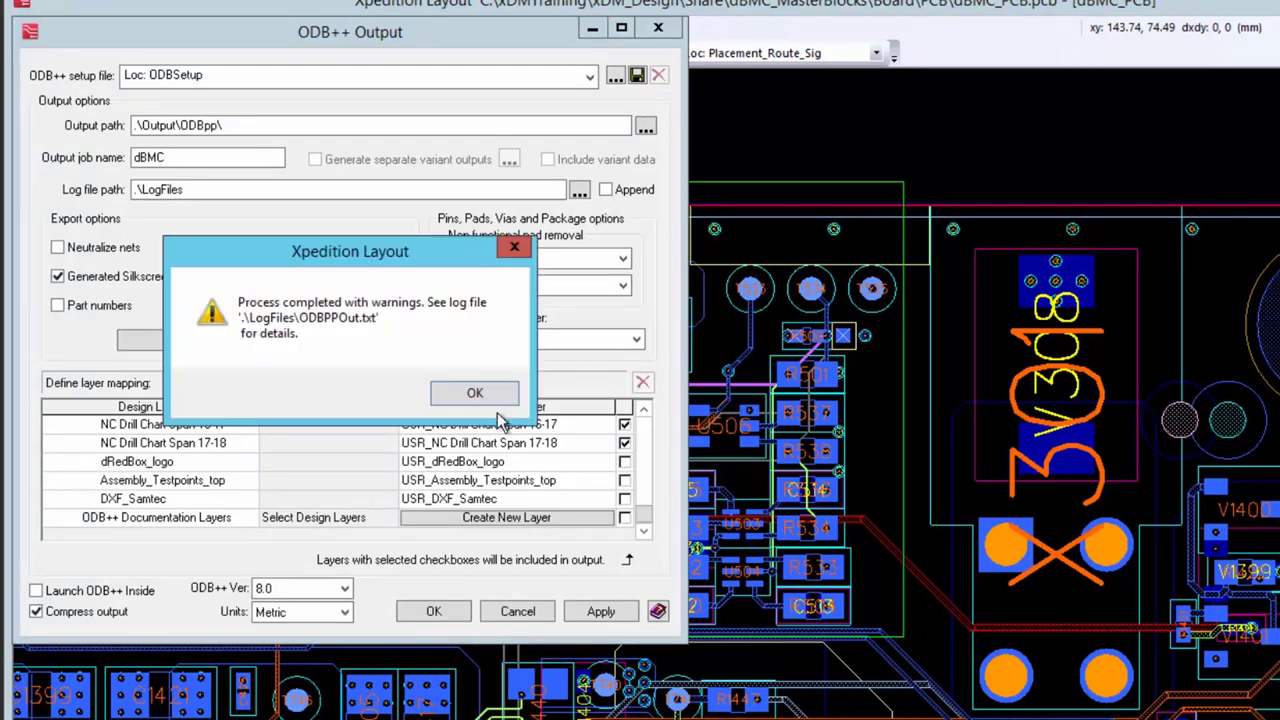
pyautogui.click(483, 395)
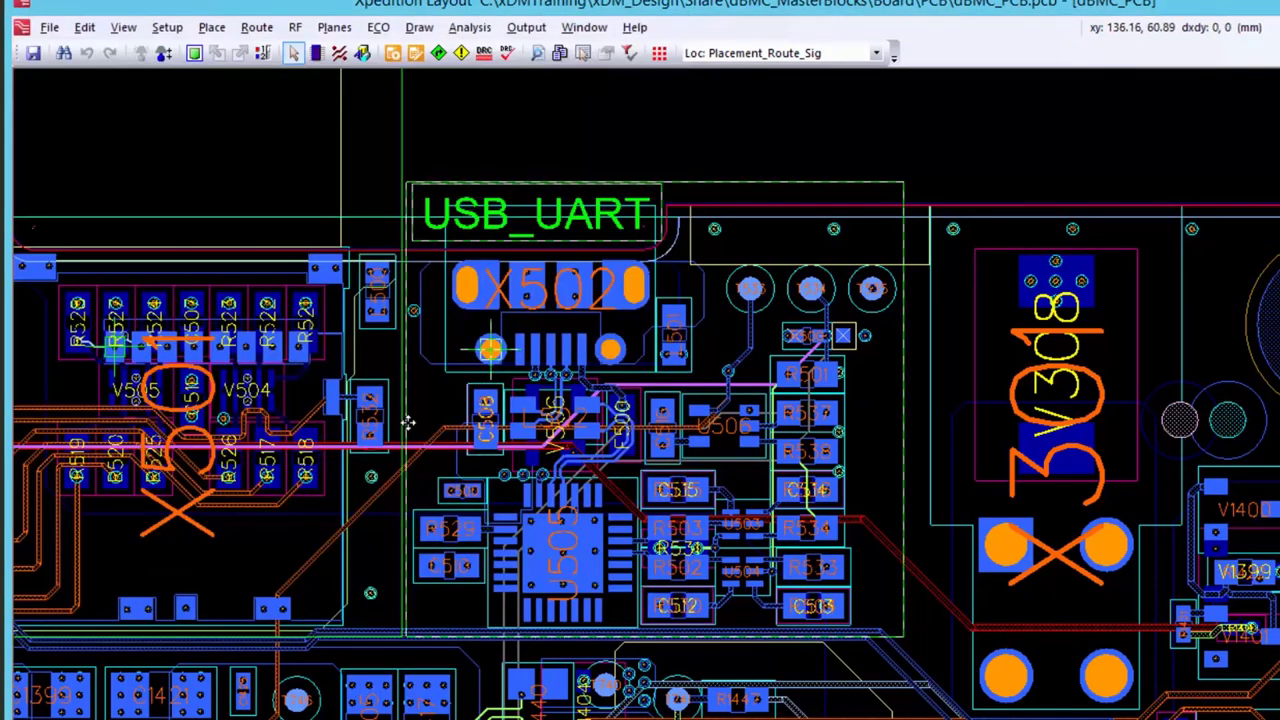
pyautogui.click(166, 27)
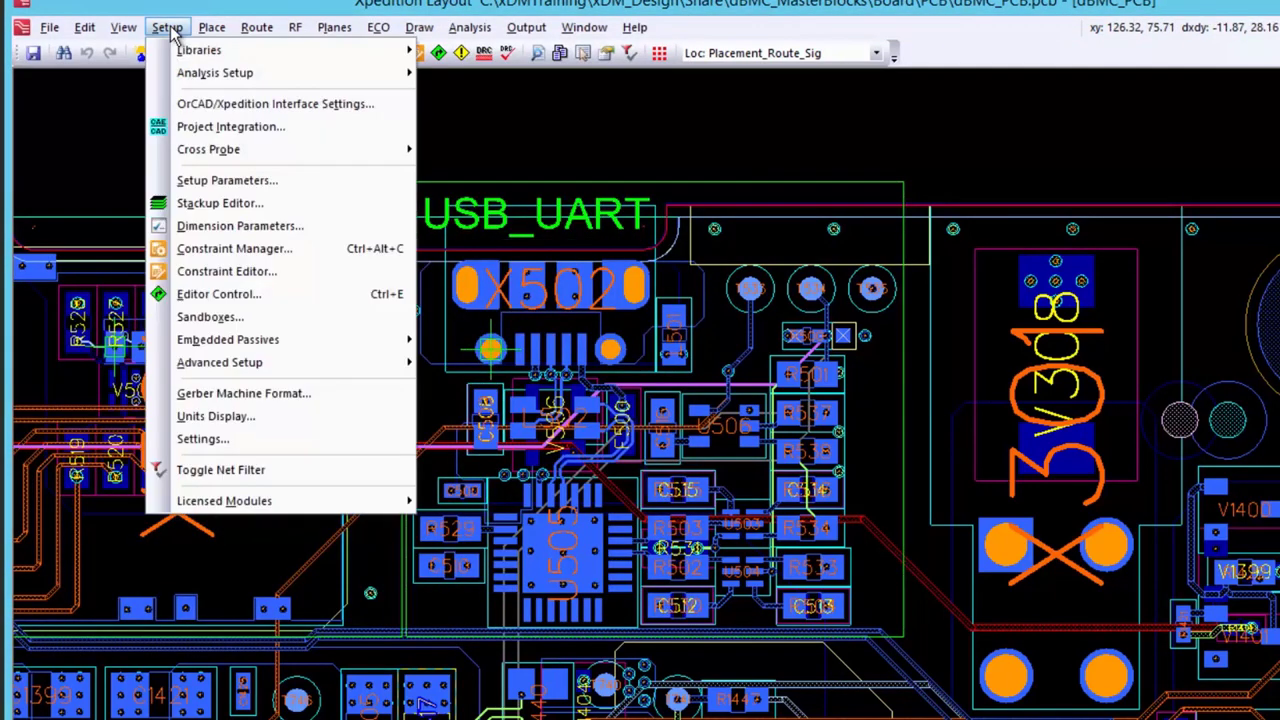
# - Set the Xpedition EDM Design PDF output to always generate on check-in
pyautogui.click(212, 440)
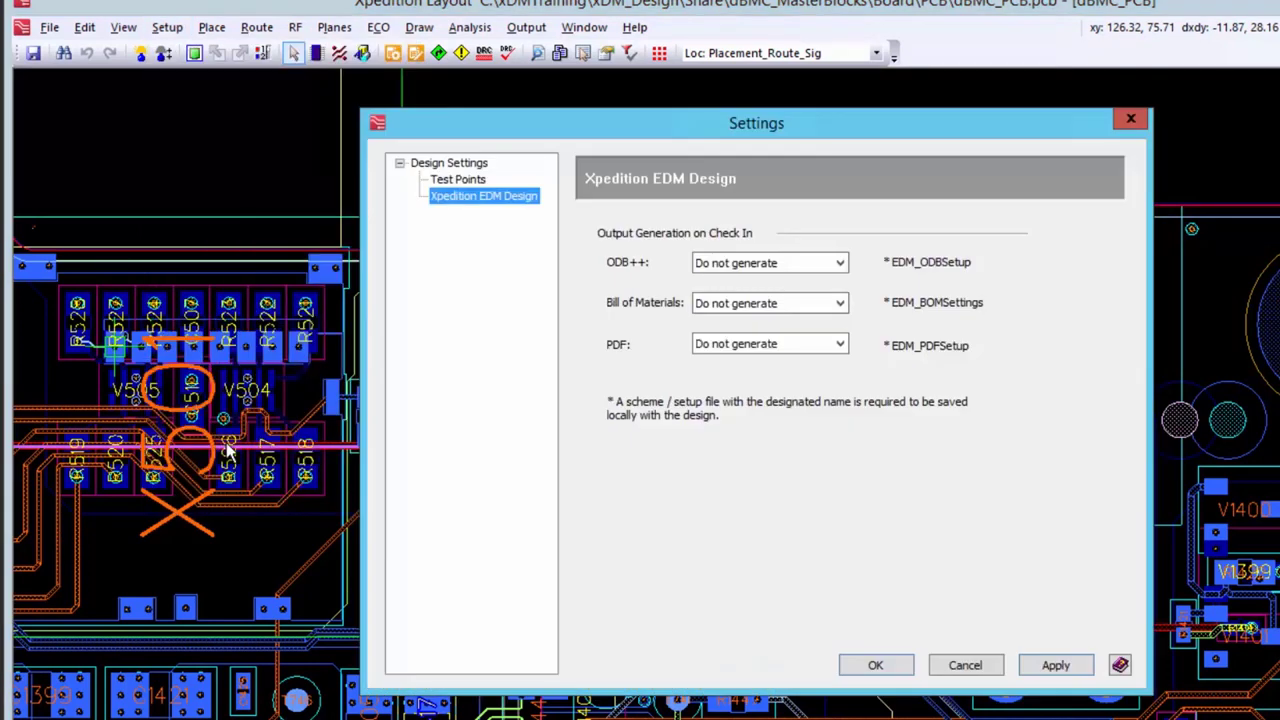
pyautogui.click(841, 345)
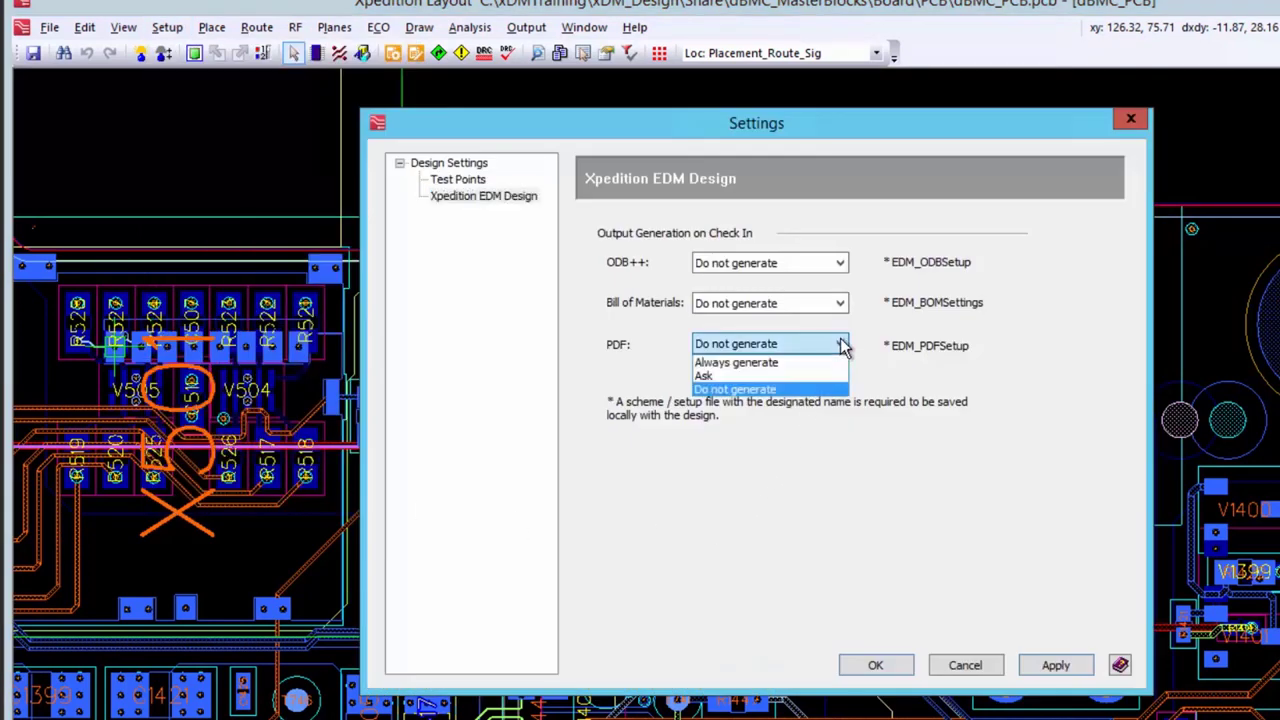
pyautogui.click(744, 364)
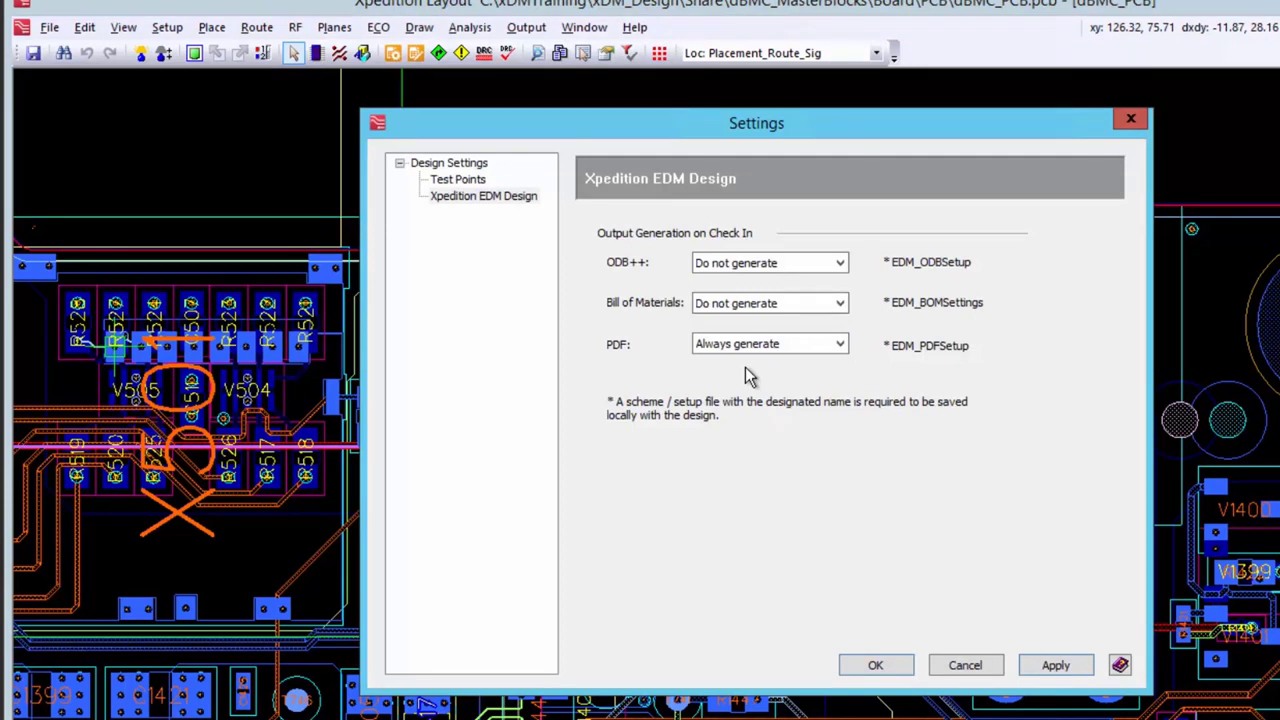
pyautogui.click(868, 672)
# - Exit Layout and check in the dBMC_PCB board with the comment 'Created outputs'
pyautogui.click(49, 28)
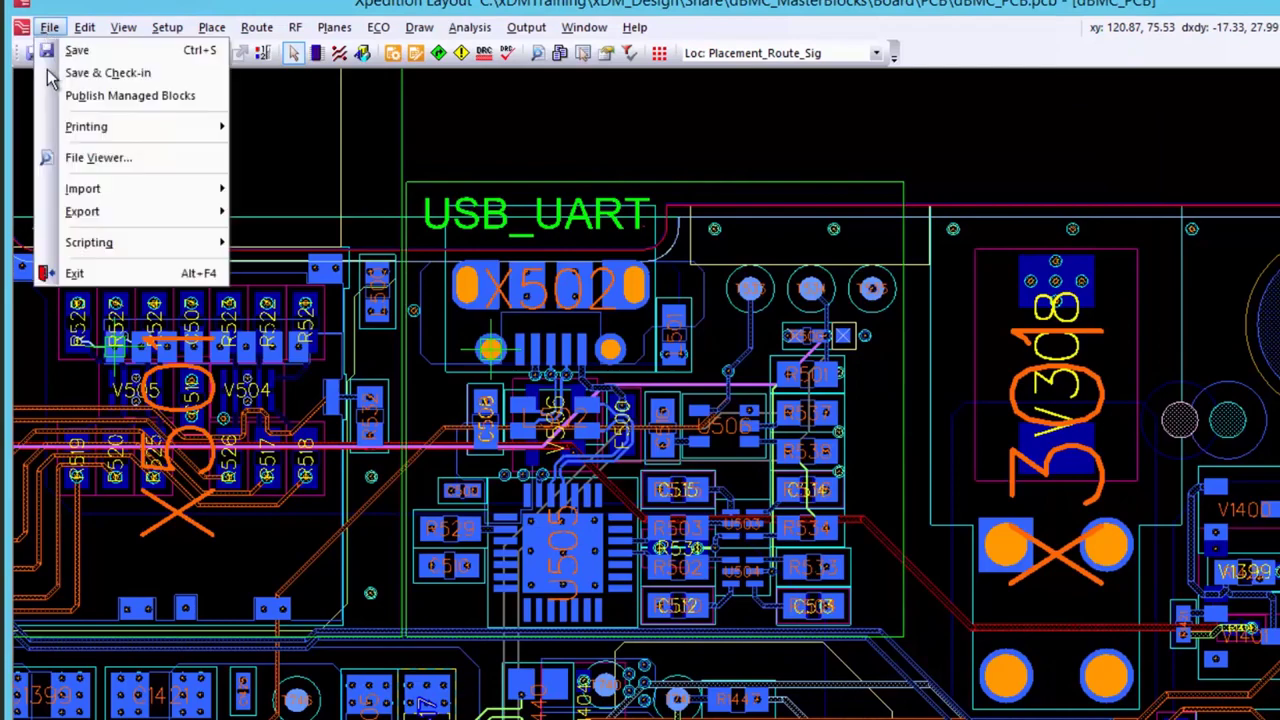
pyautogui.click(94, 273)
pyautogui.click(556, 479)
pyautogui.write('Created outputs')
pyautogui.click(670, 558)
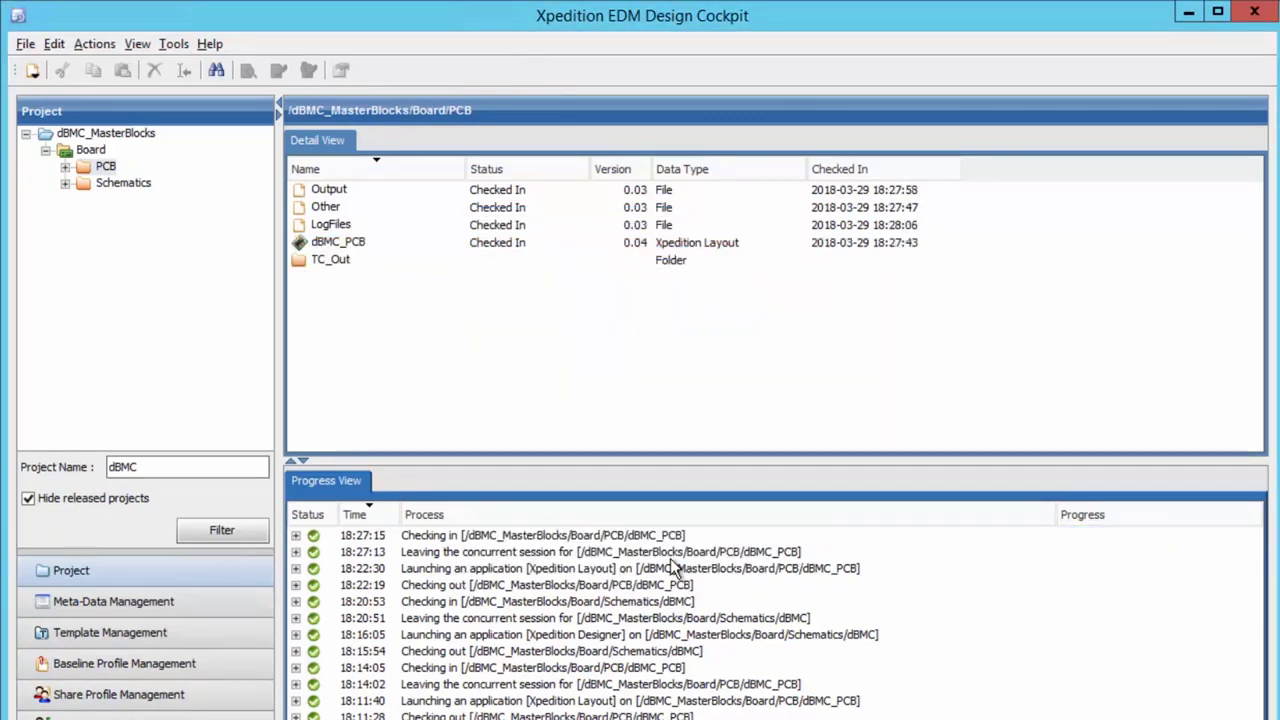
# - Expand both TC_Out folders and browse Derived, EDIF and ODB, revealing dbmc.tgz
pyautogui.click(65, 166)
pyautogui.click(64, 201)
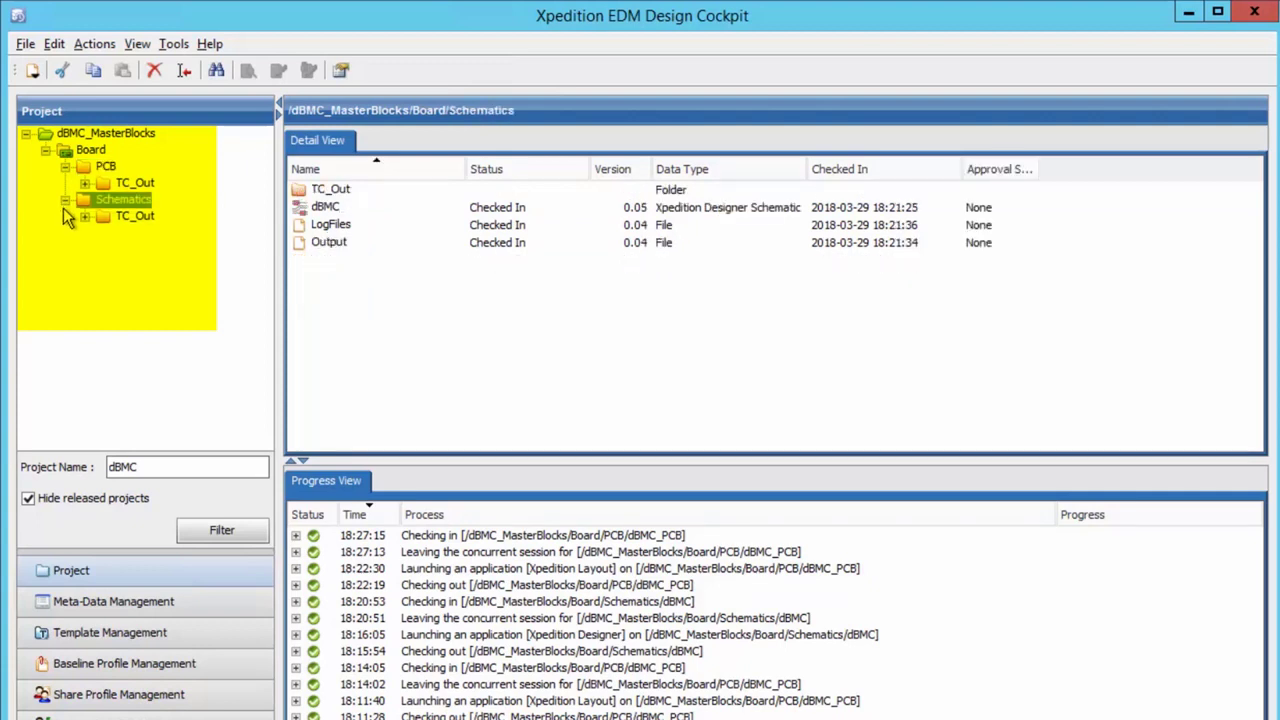
pyautogui.click(85, 184)
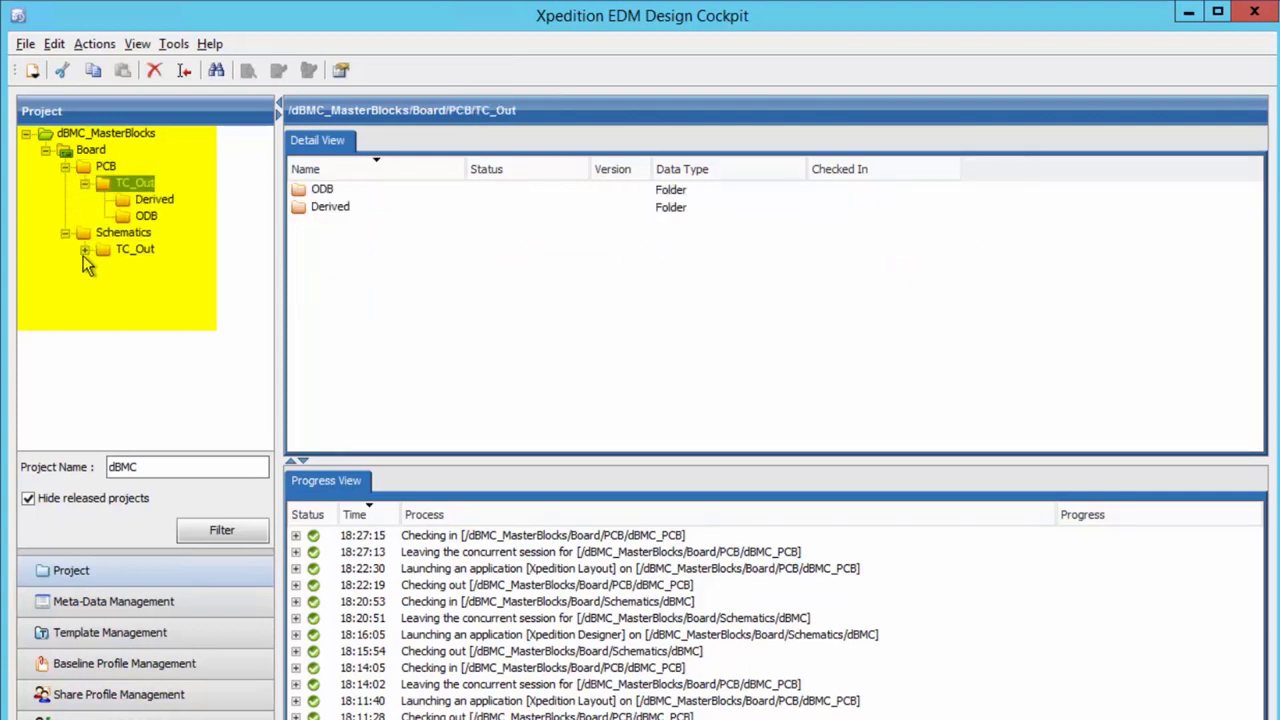
pyautogui.click(85, 250)
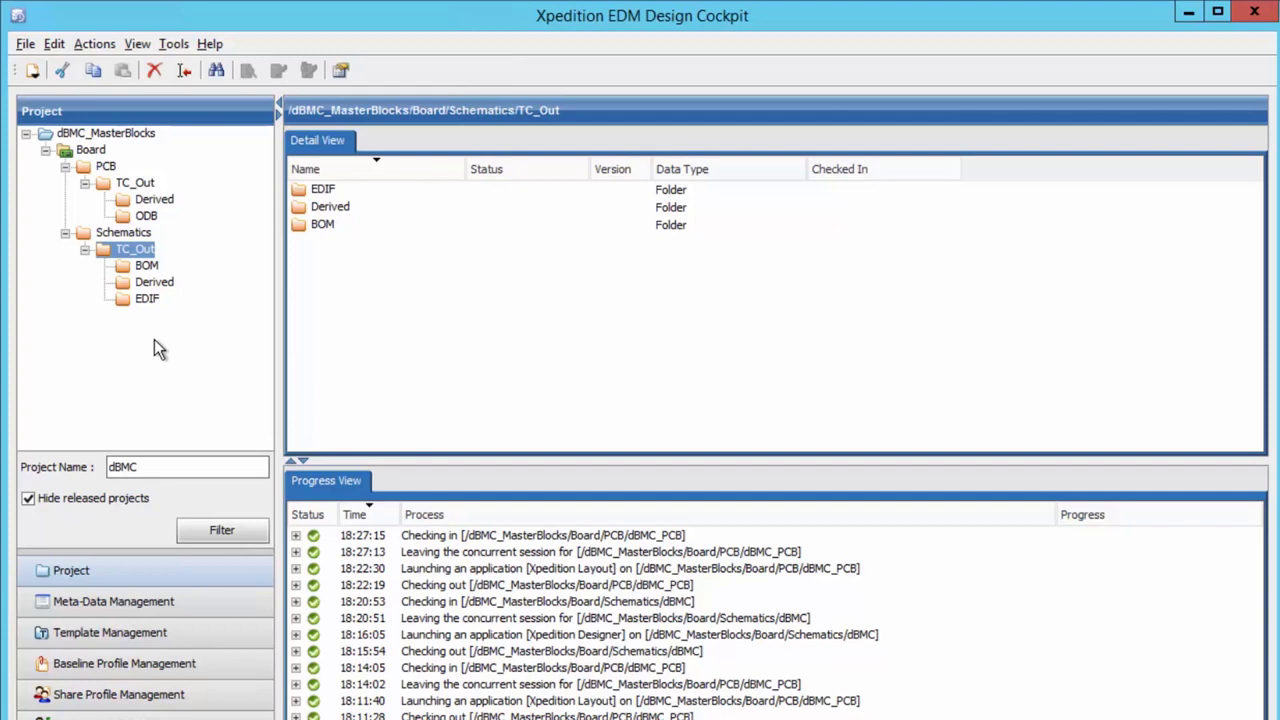
pyautogui.click(154, 199)
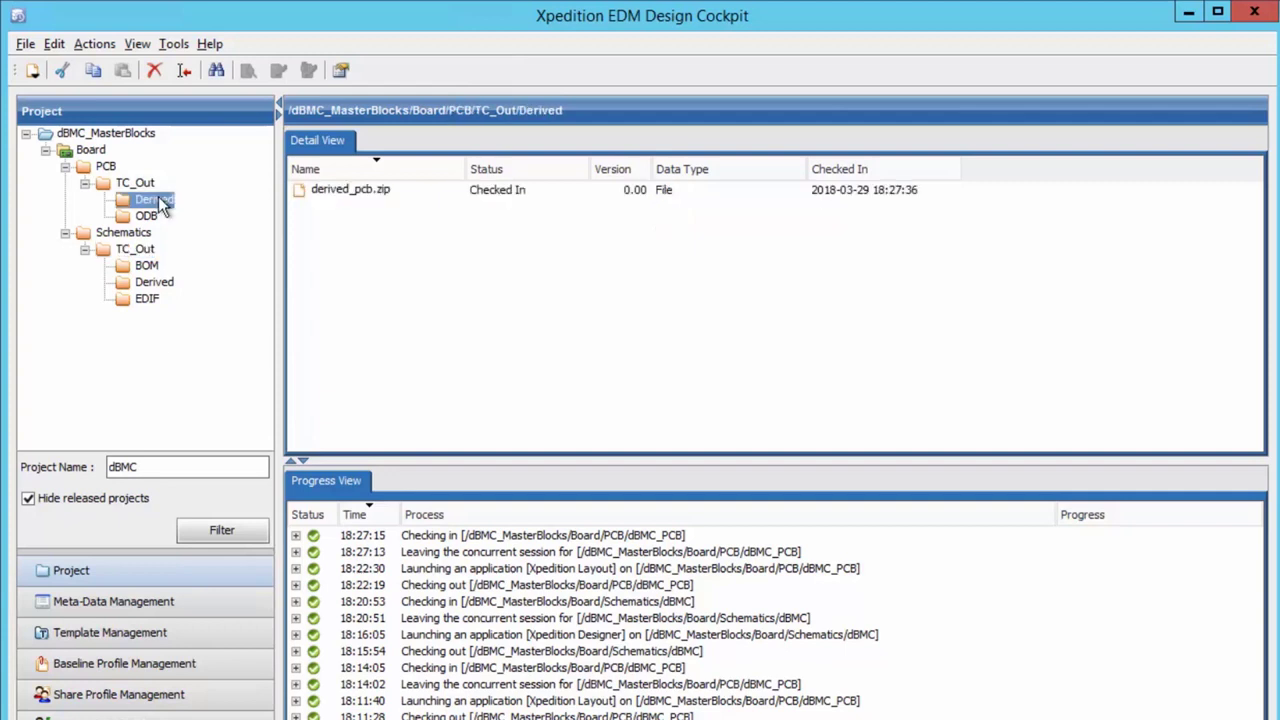
pyautogui.click(166, 287)
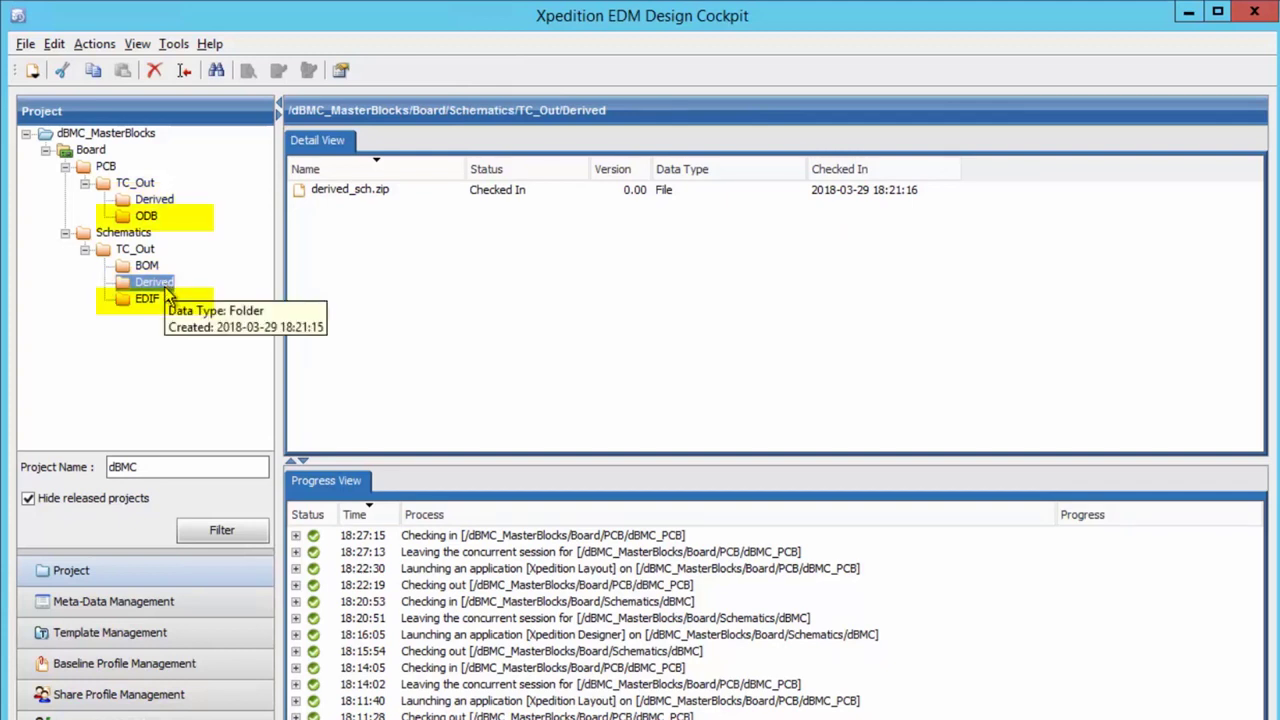
pyautogui.click(148, 302)
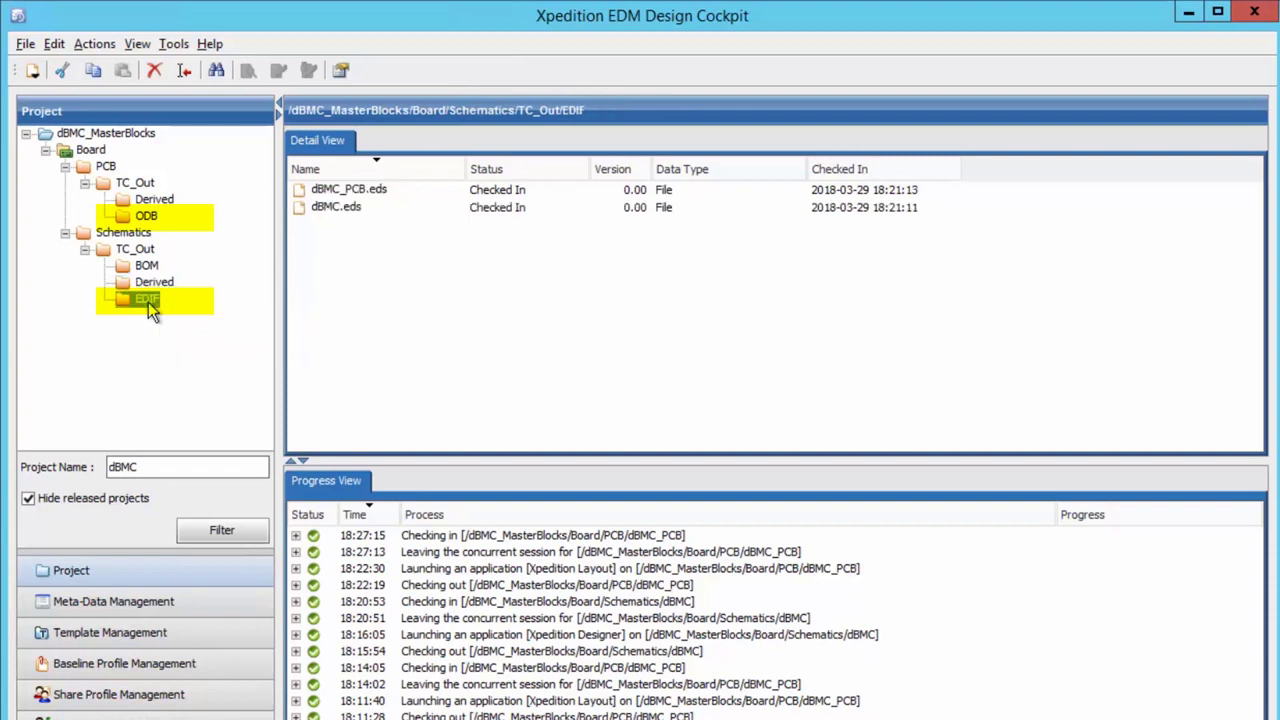
pyautogui.click(147, 216)
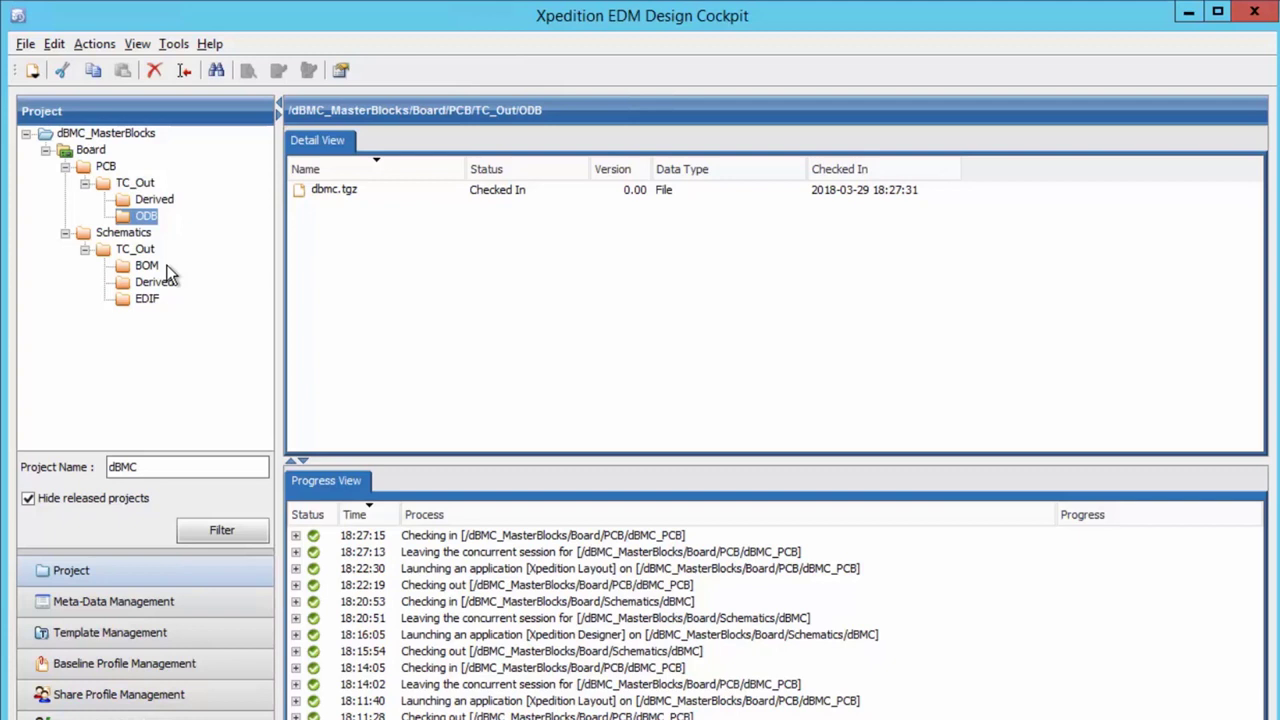
pyautogui.click(172, 45)
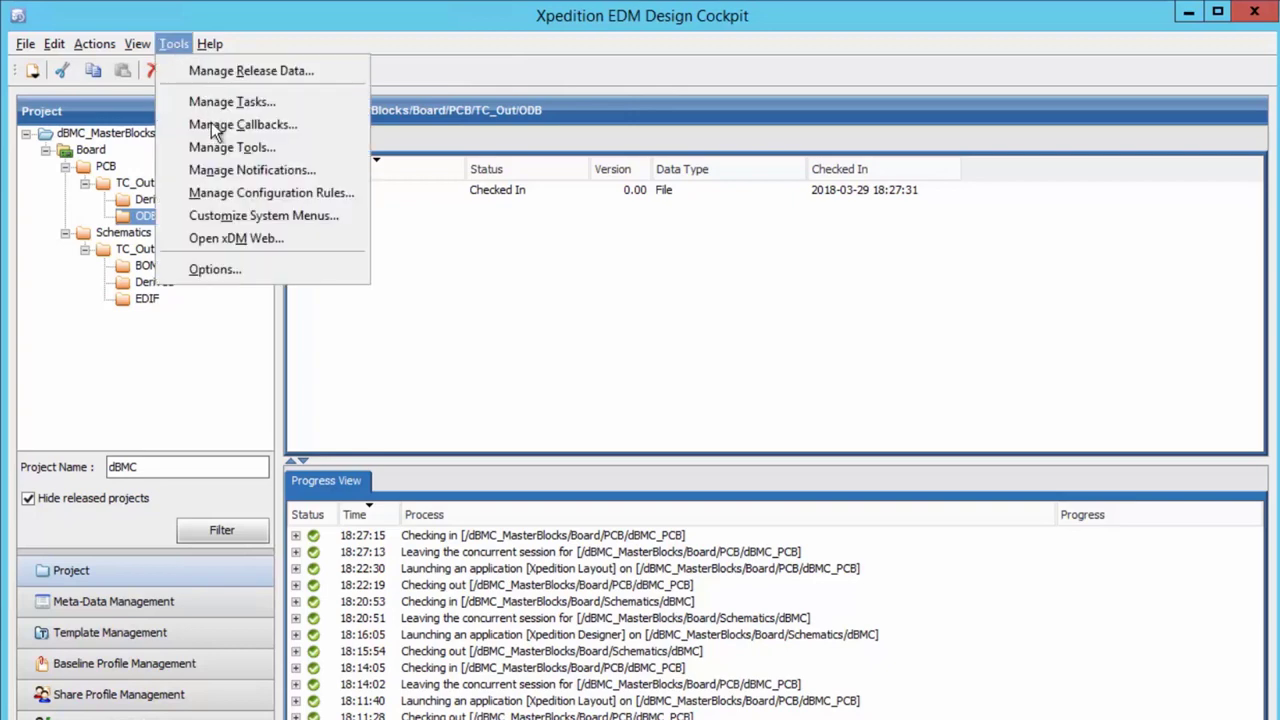
# - Check the configuration rules, then scroll through the Release_TC baseline profile's required objects
pyautogui.click(222, 194)
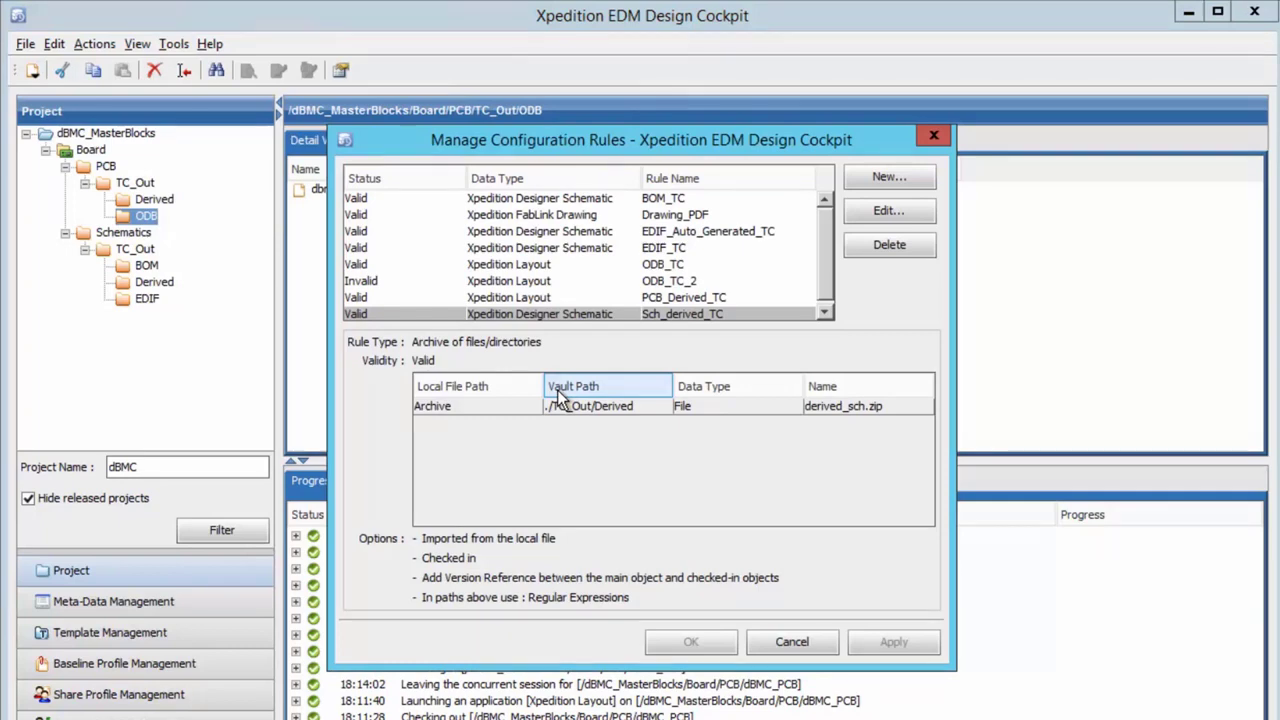
pyautogui.press('Escape')
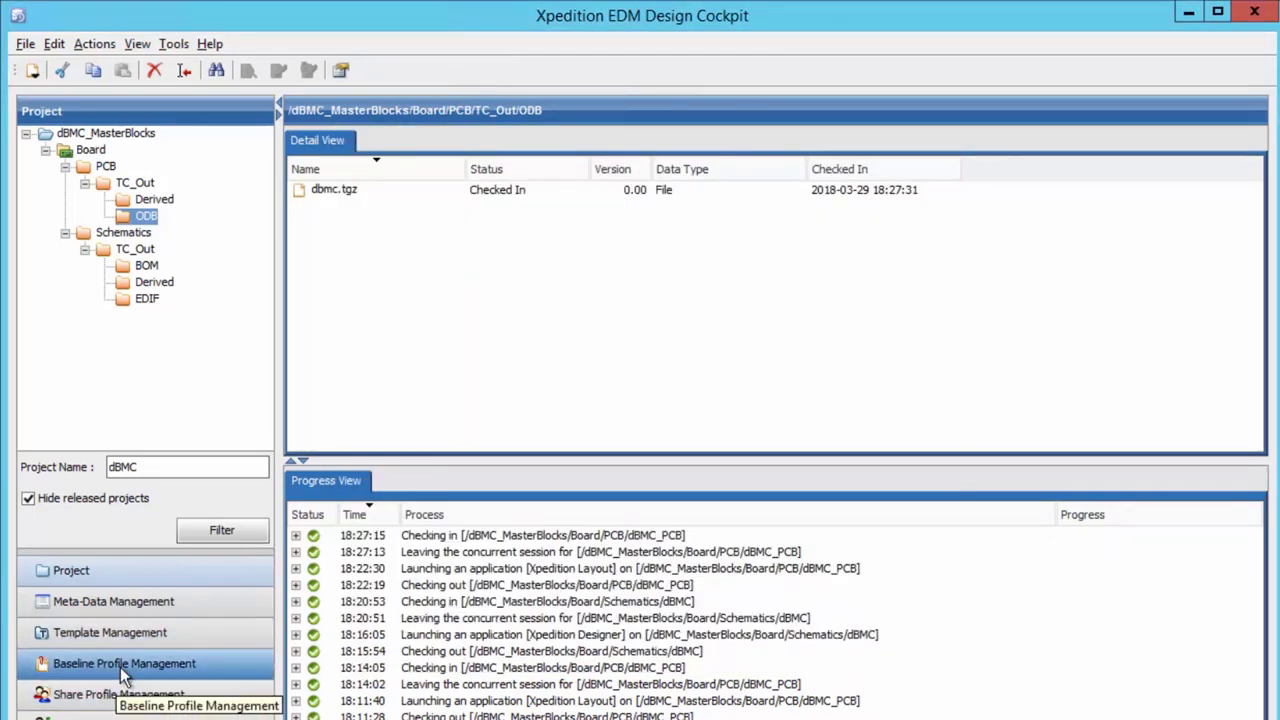
pyautogui.click(124, 668)
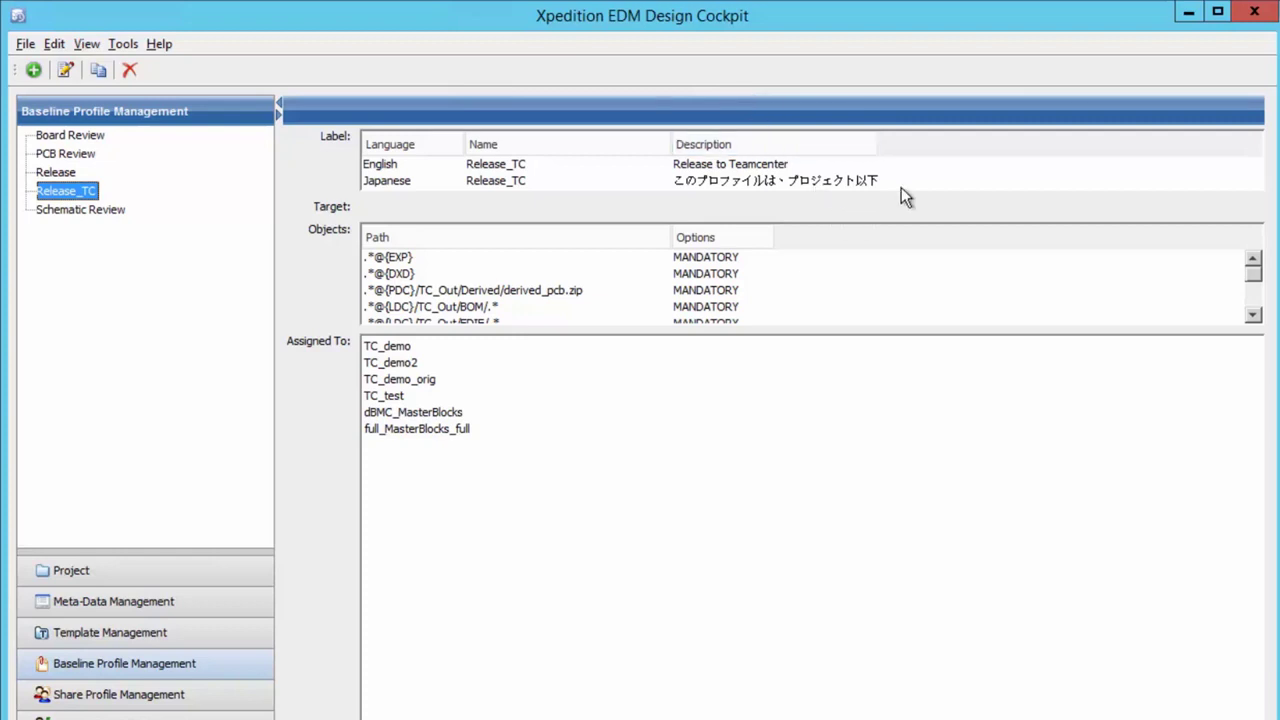
pyautogui.click(1252, 315)
pyautogui.click(1252, 315)
pyautogui.click(1252, 315)
pyautogui.click(1252, 315)
pyautogui.click(1252, 315)
pyautogui.click(1252, 315)
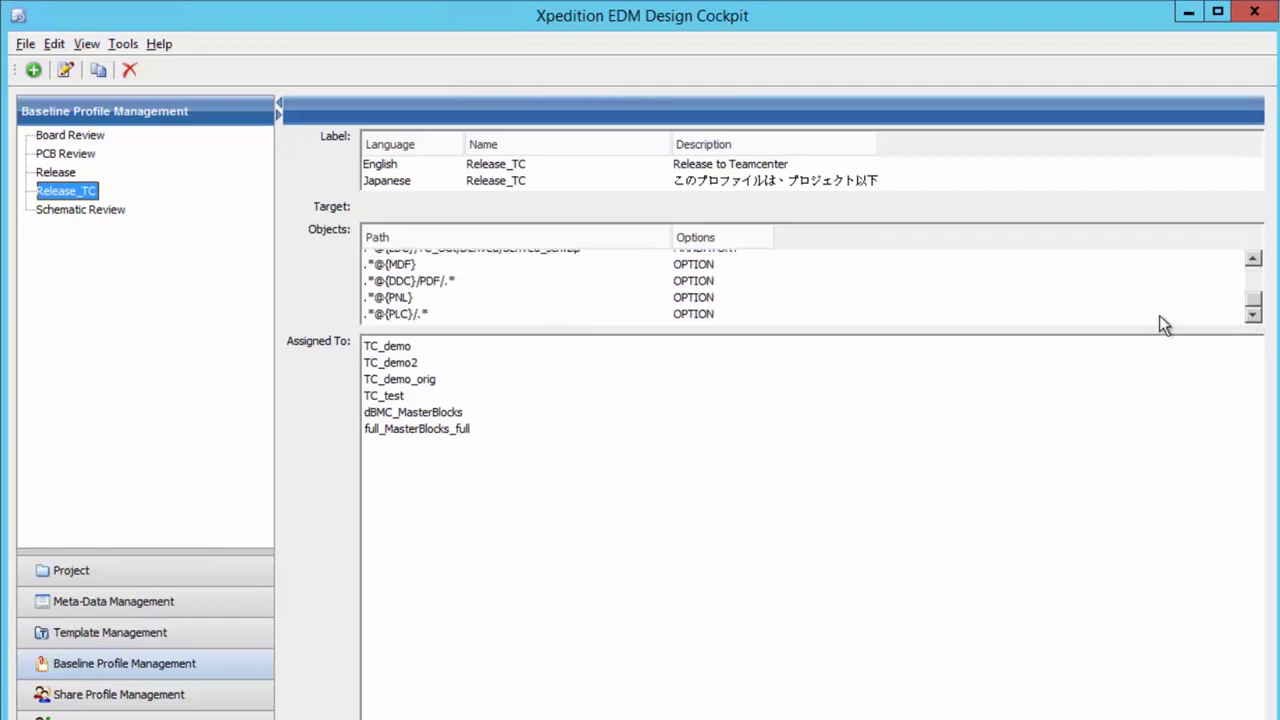
pyautogui.click(126, 566)
# - Start a Release_TC baseline named with prefix 'dBMC_Masterblocks_', then cancel it
pyautogui.rightClick(98, 151)
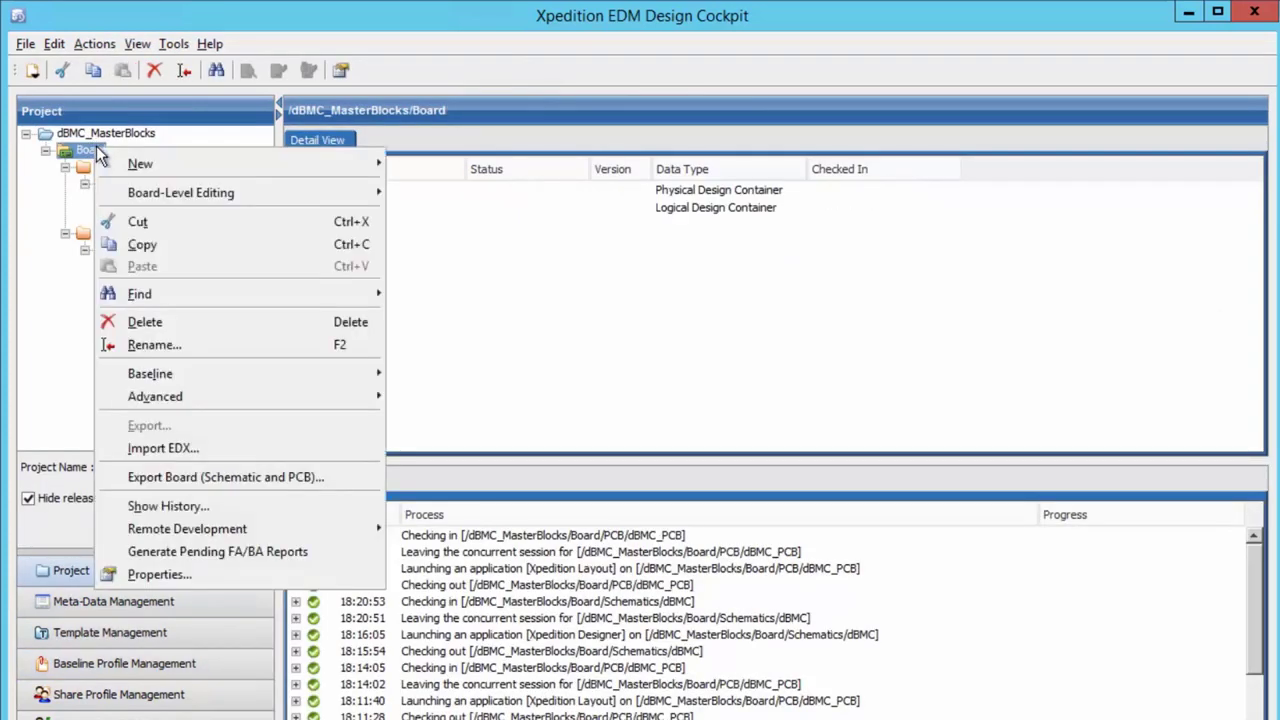
pyautogui.moveTo(230, 373)
pyautogui.moveTo(480, 375)
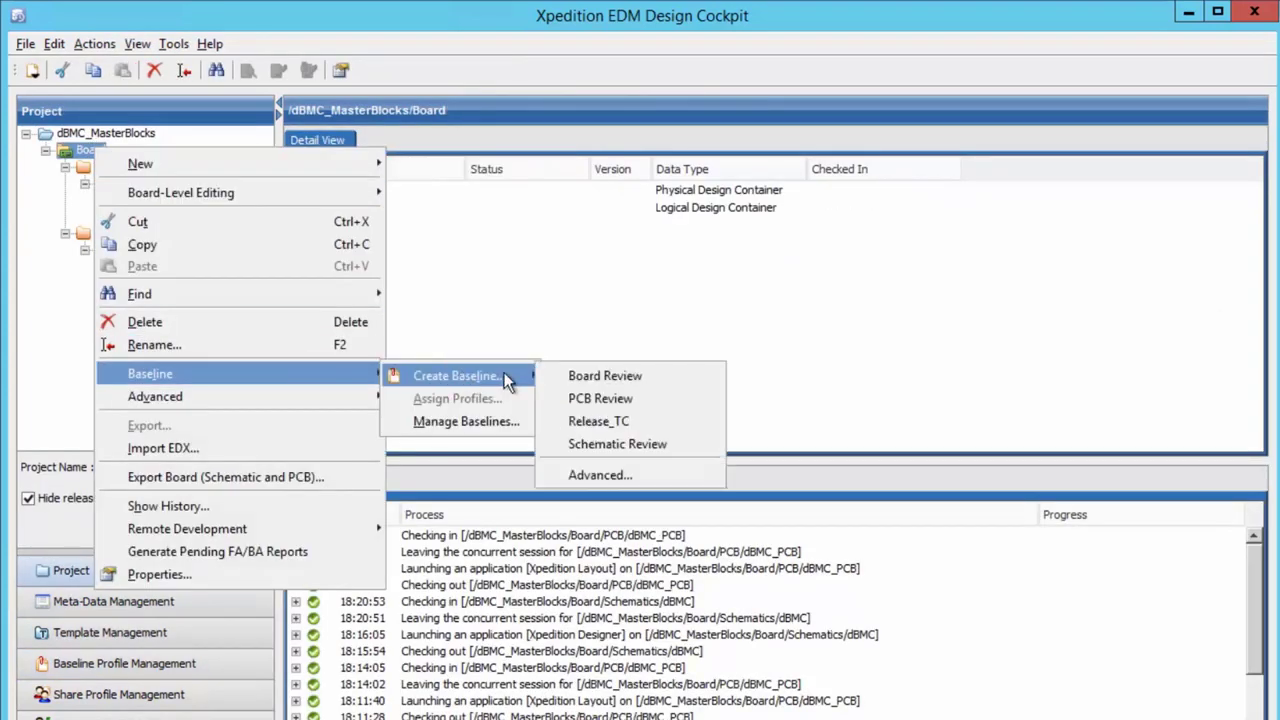
pyautogui.click(610, 422)
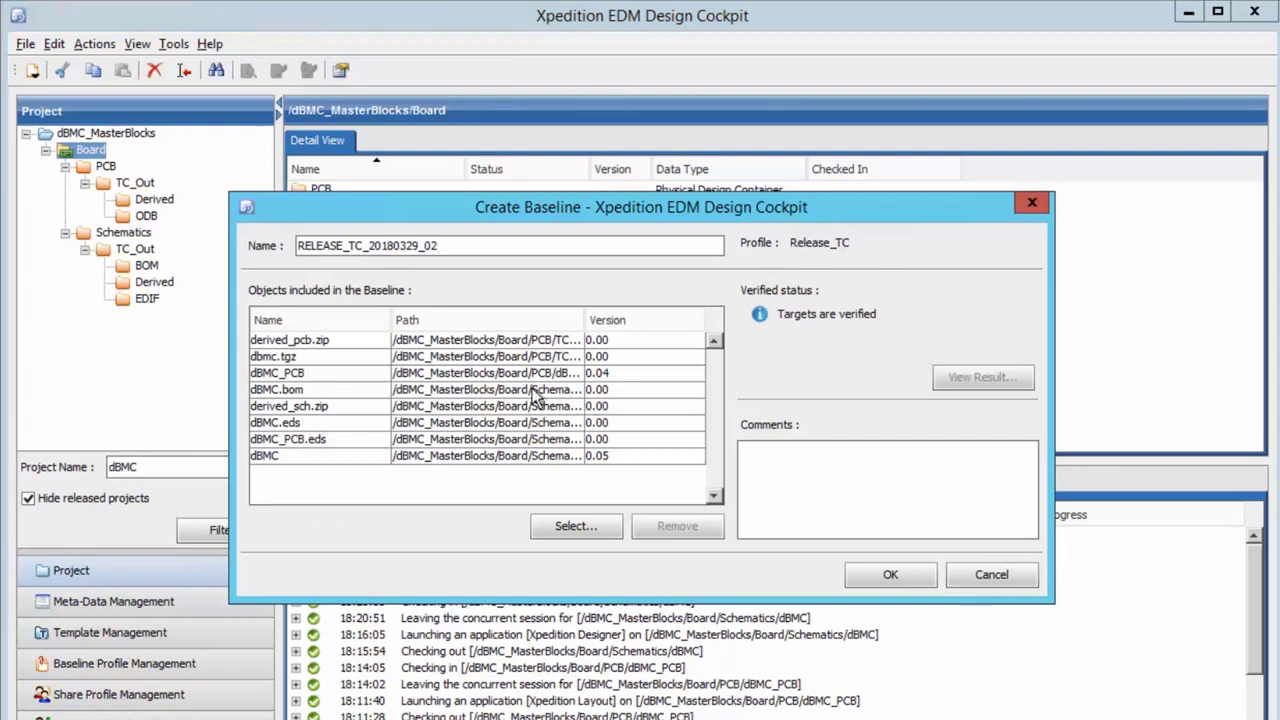
pyautogui.click(300, 246)
pyautogui.write('dBMC_Masterblocks_')
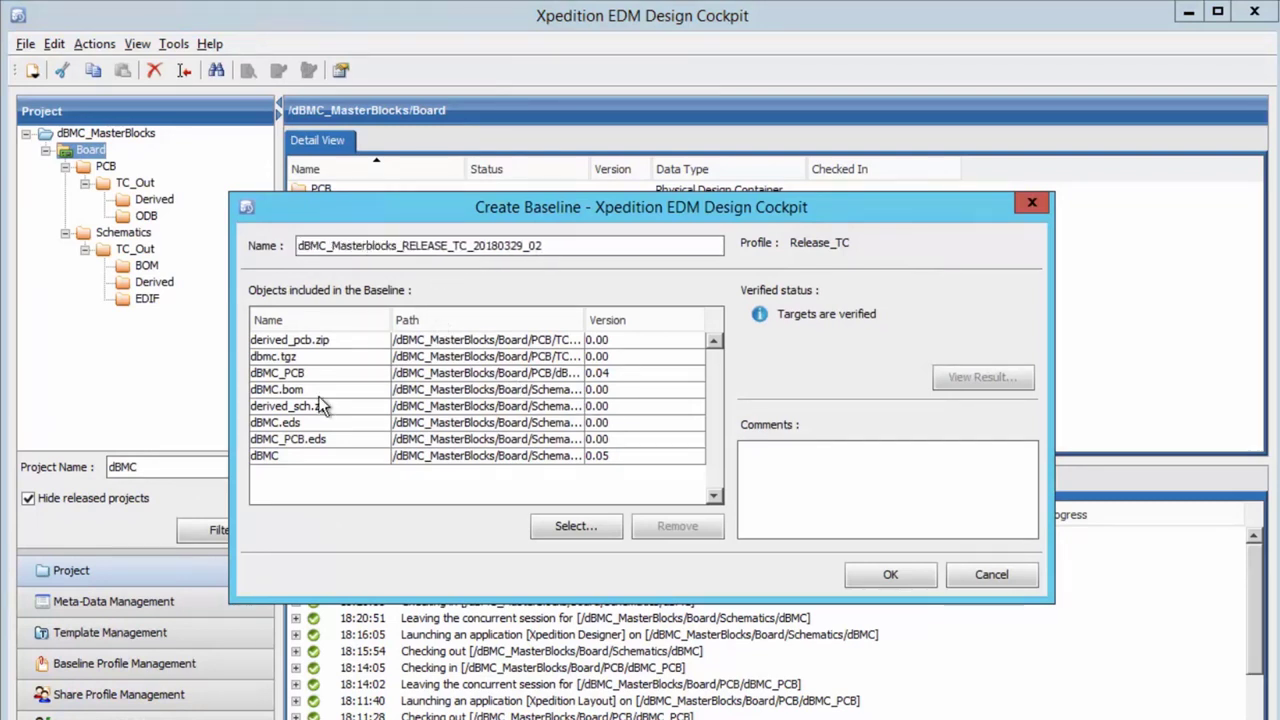
pyautogui.press('Escape')
# - Create an EDX file from the latest dBMC release baseline via Manage Baselines
pyautogui.rightClick(92, 150)
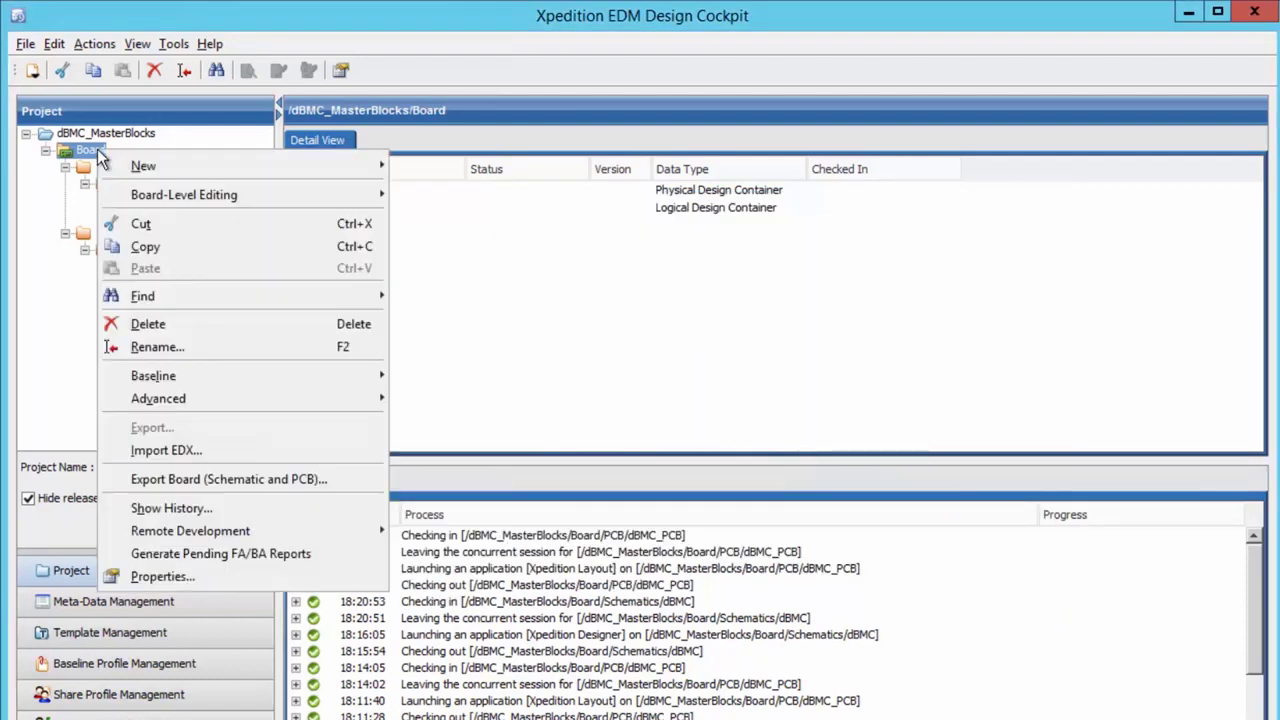
pyautogui.moveTo(367, 385)
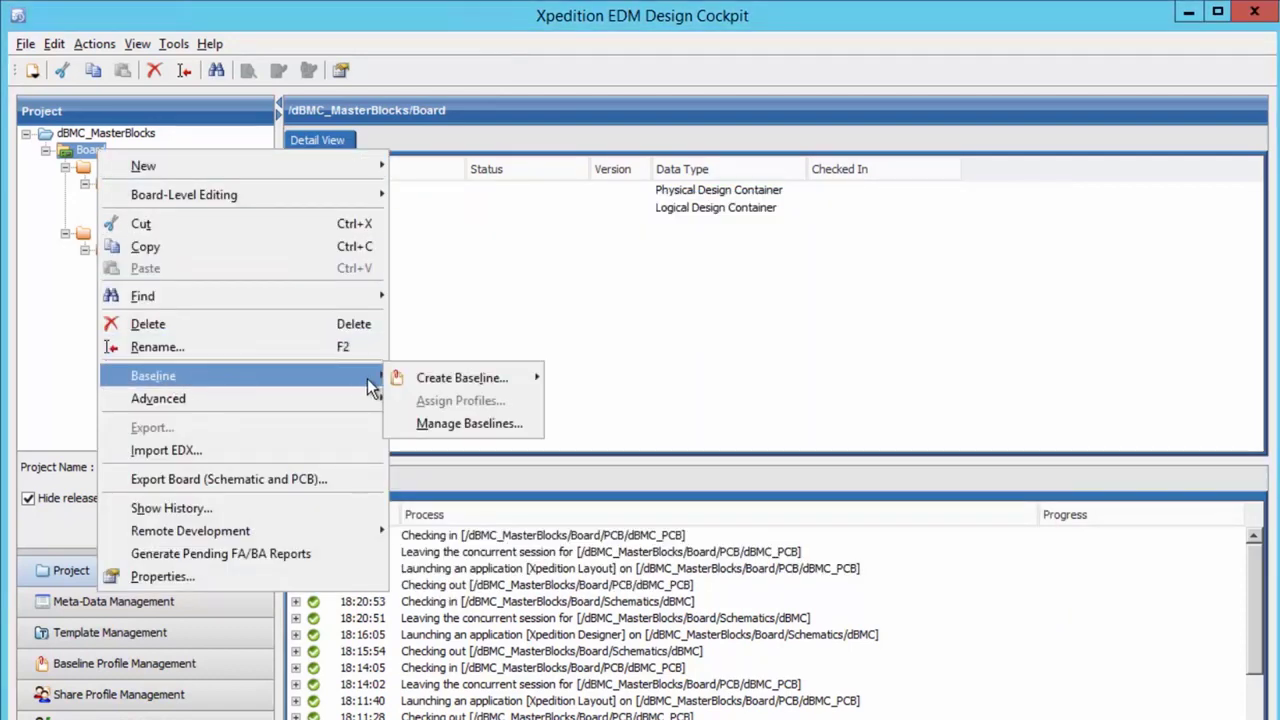
pyautogui.click(480, 422)
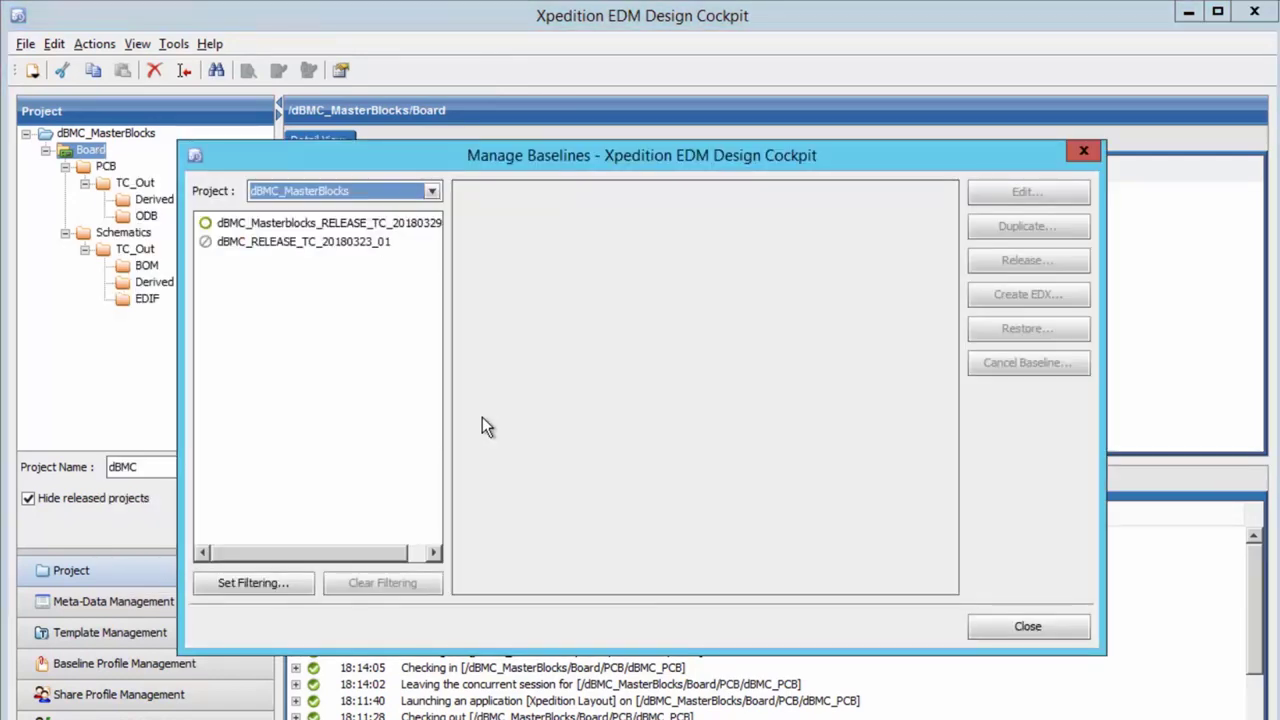
pyautogui.click(350, 222)
pyautogui.click(1047, 294)
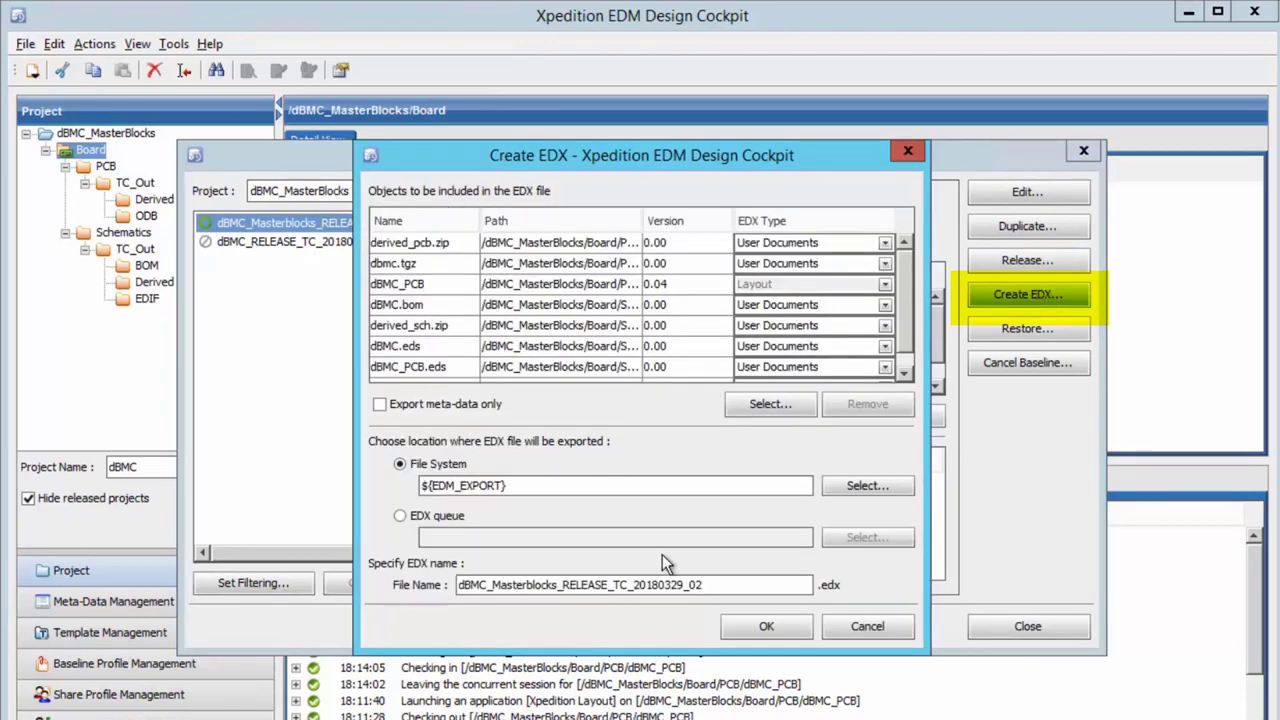
pyautogui.click(757, 640)
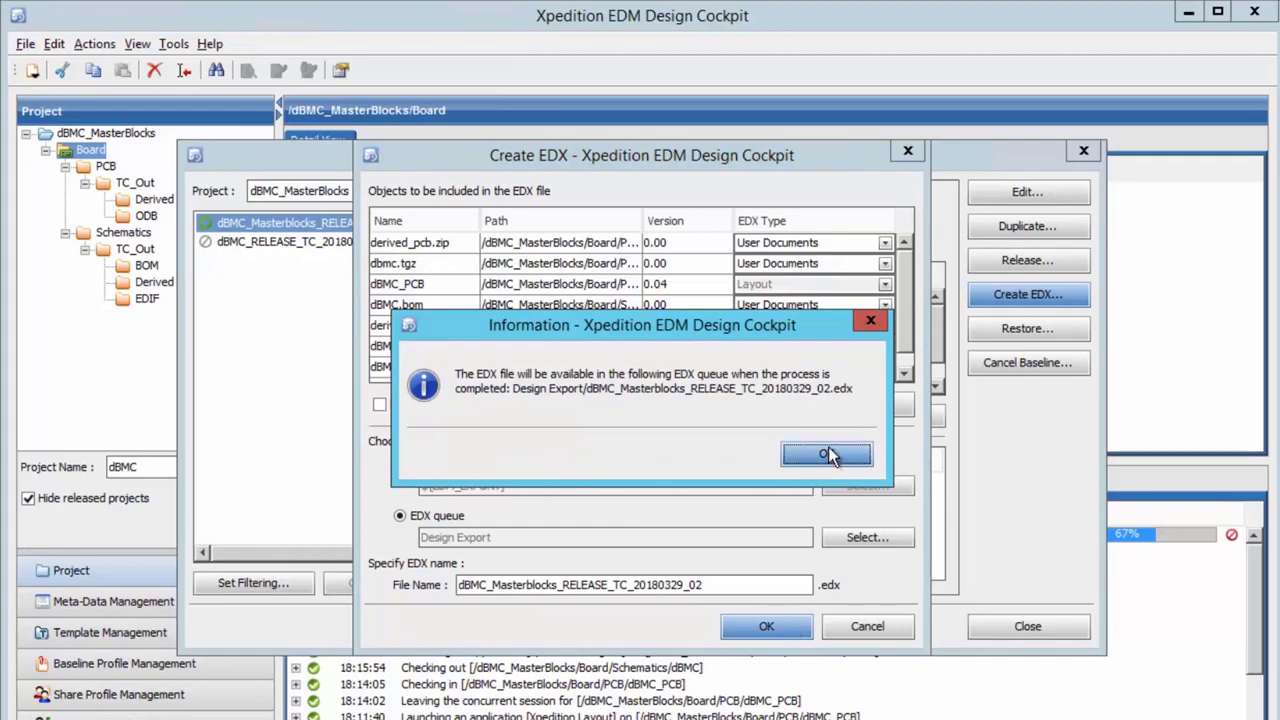
pyautogui.click(827, 452)
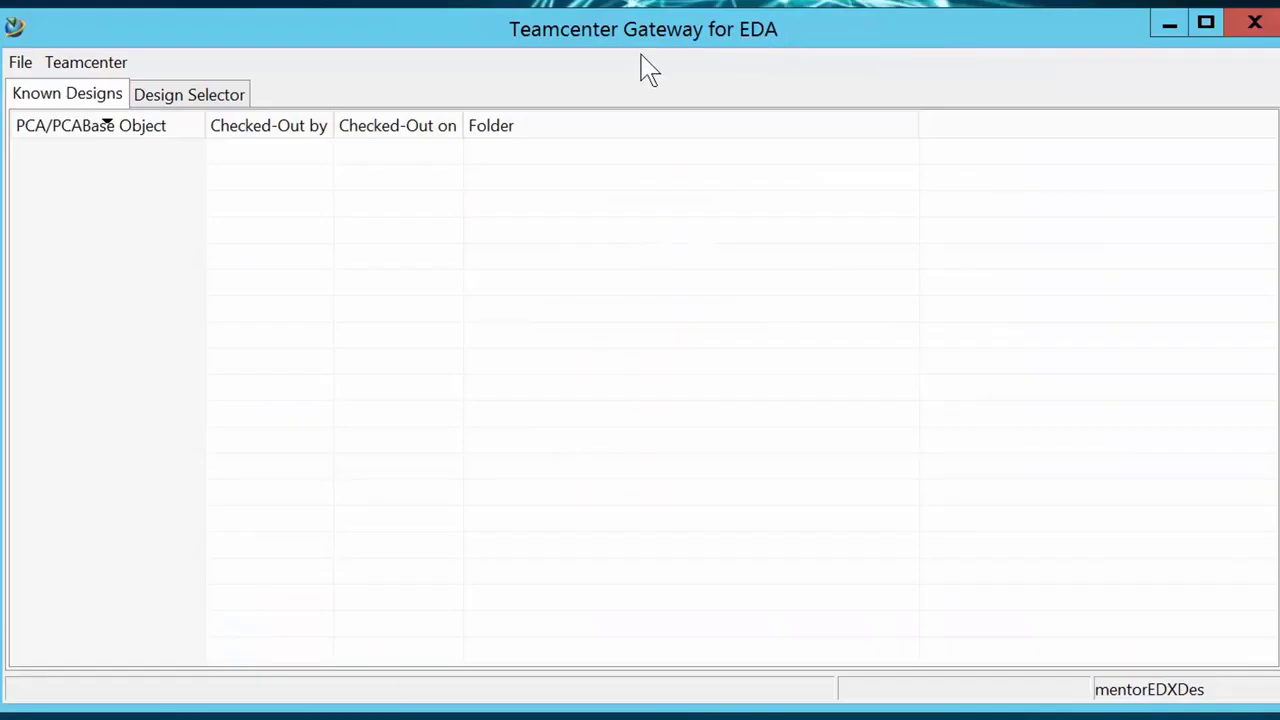
# - Select the dBMC design in the latest staging folder and start a Teamcenter Save As
pyautogui.click(220, 95)
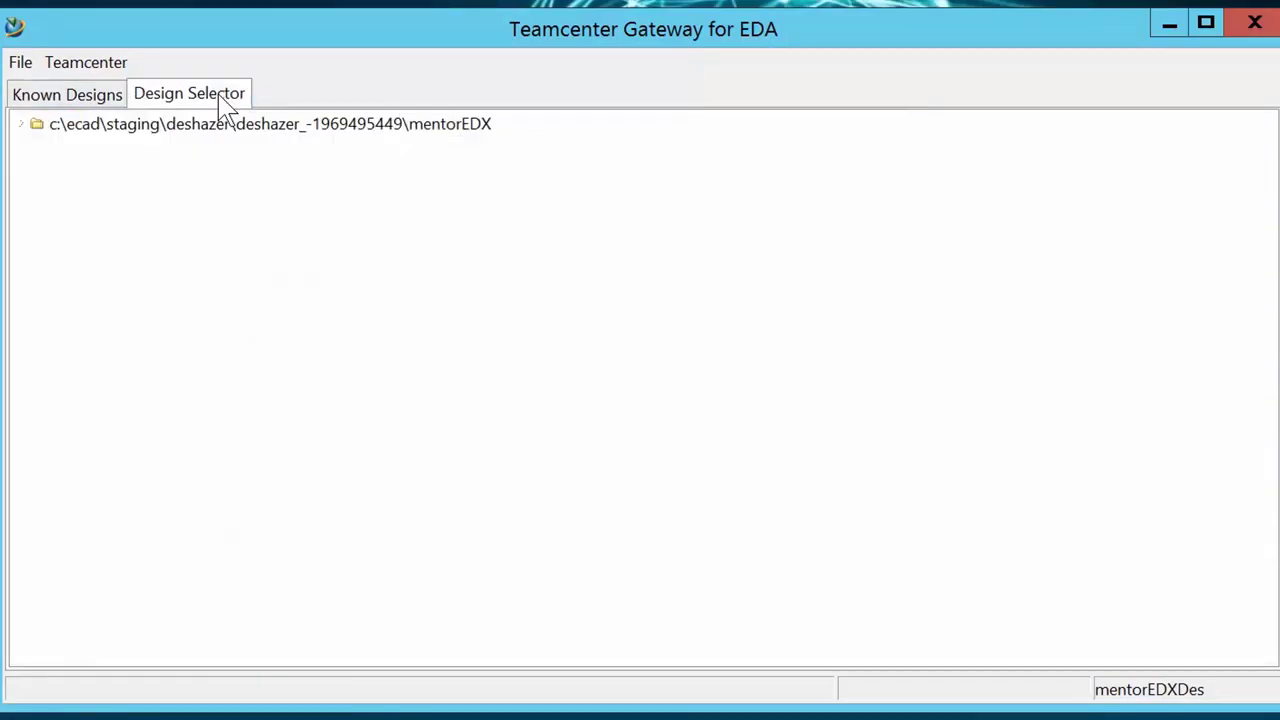
pyautogui.click(24, 128)
pyautogui.click(39, 152)
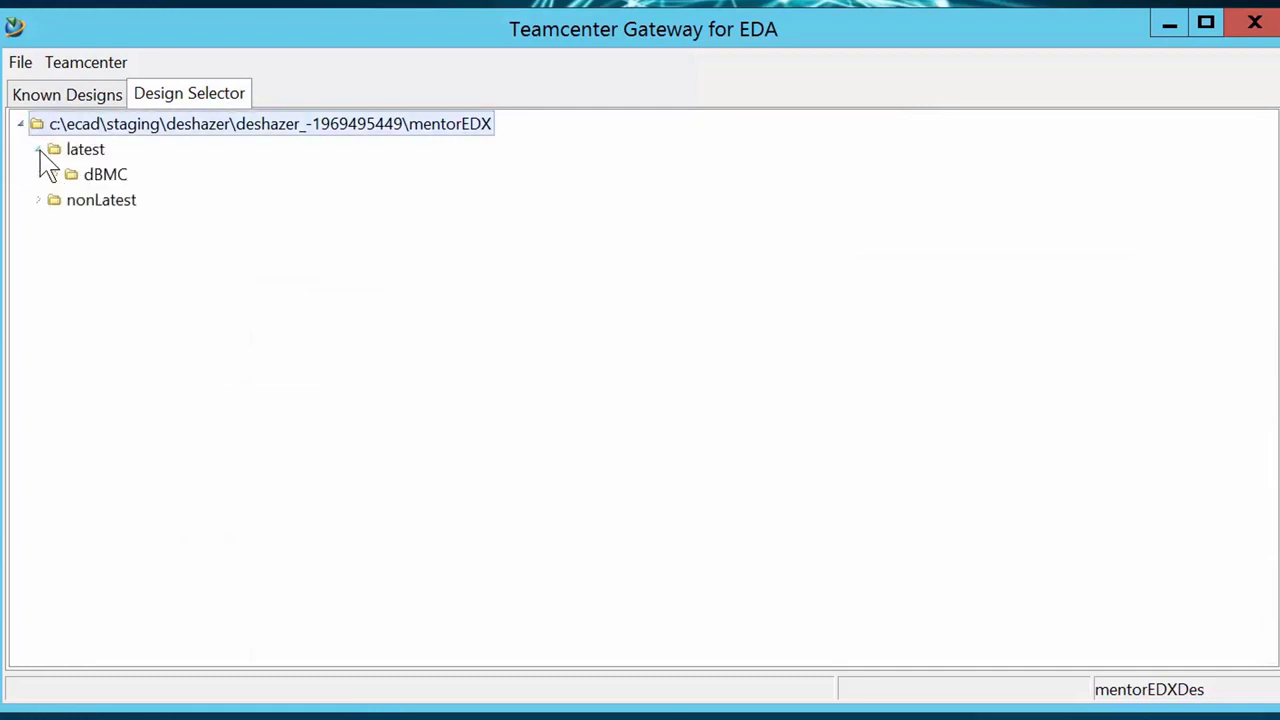
pyautogui.click(112, 177)
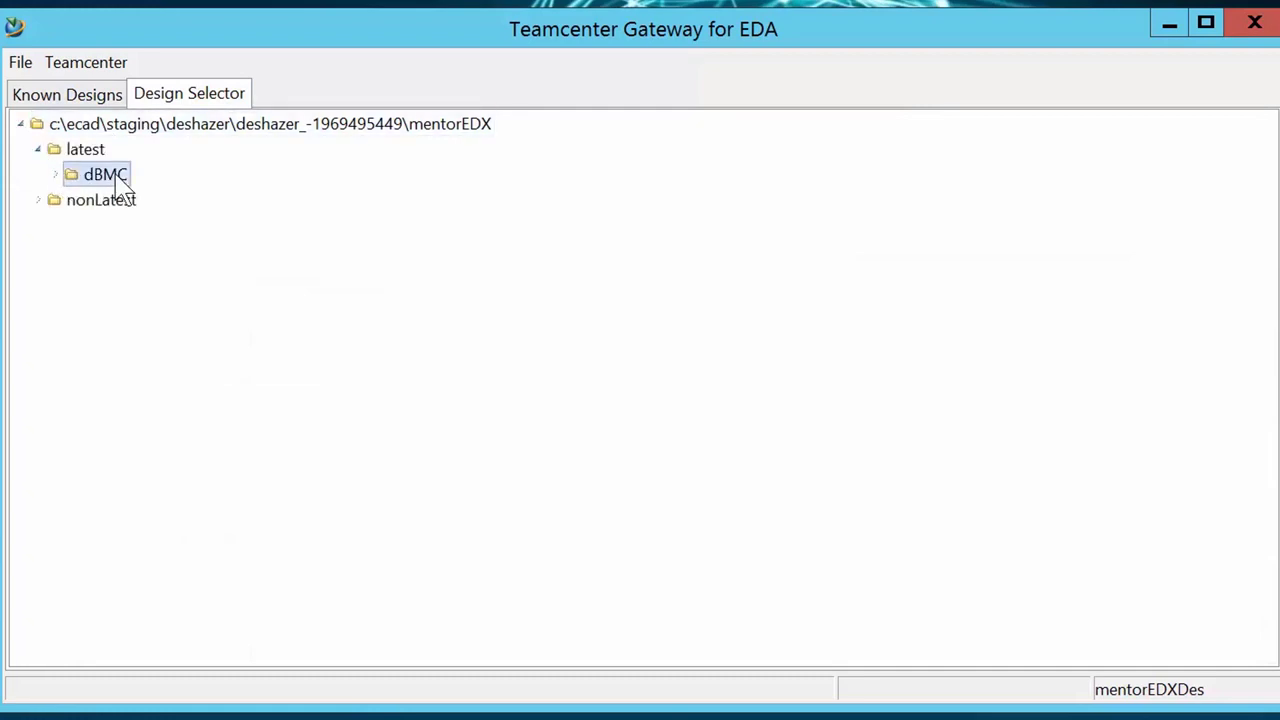
pyautogui.click(112, 64)
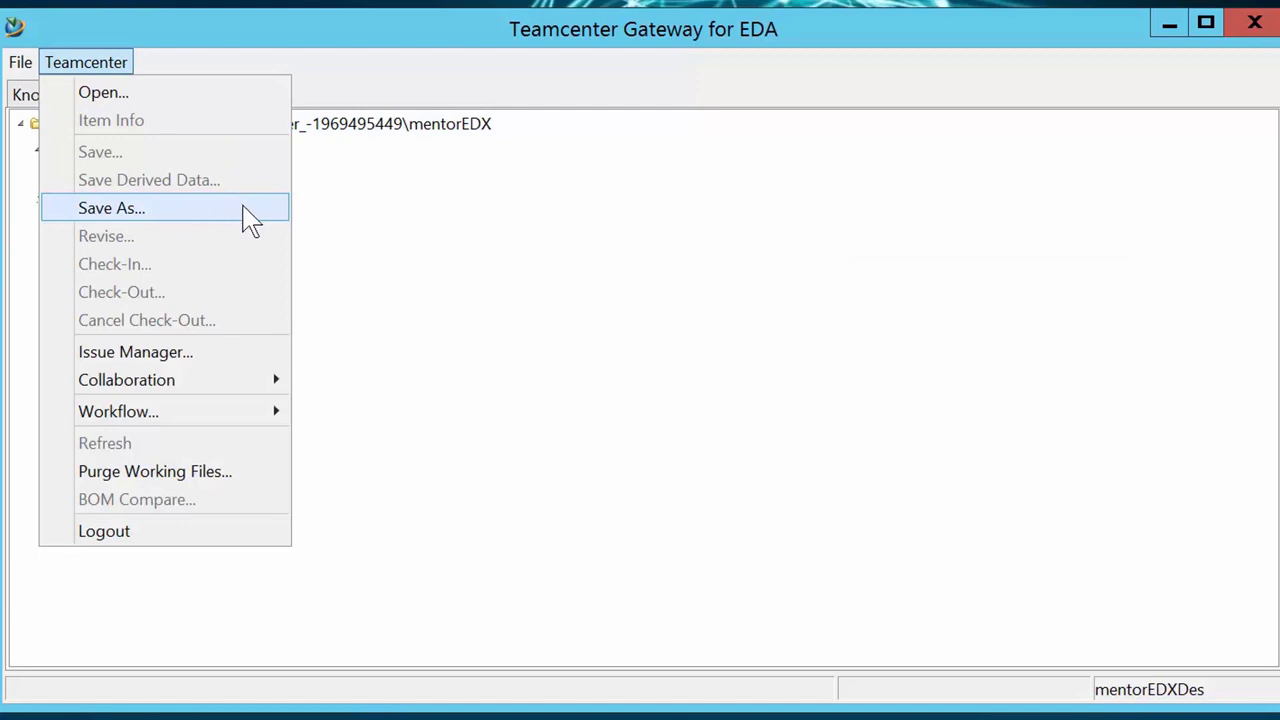
pyautogui.click(243, 210)
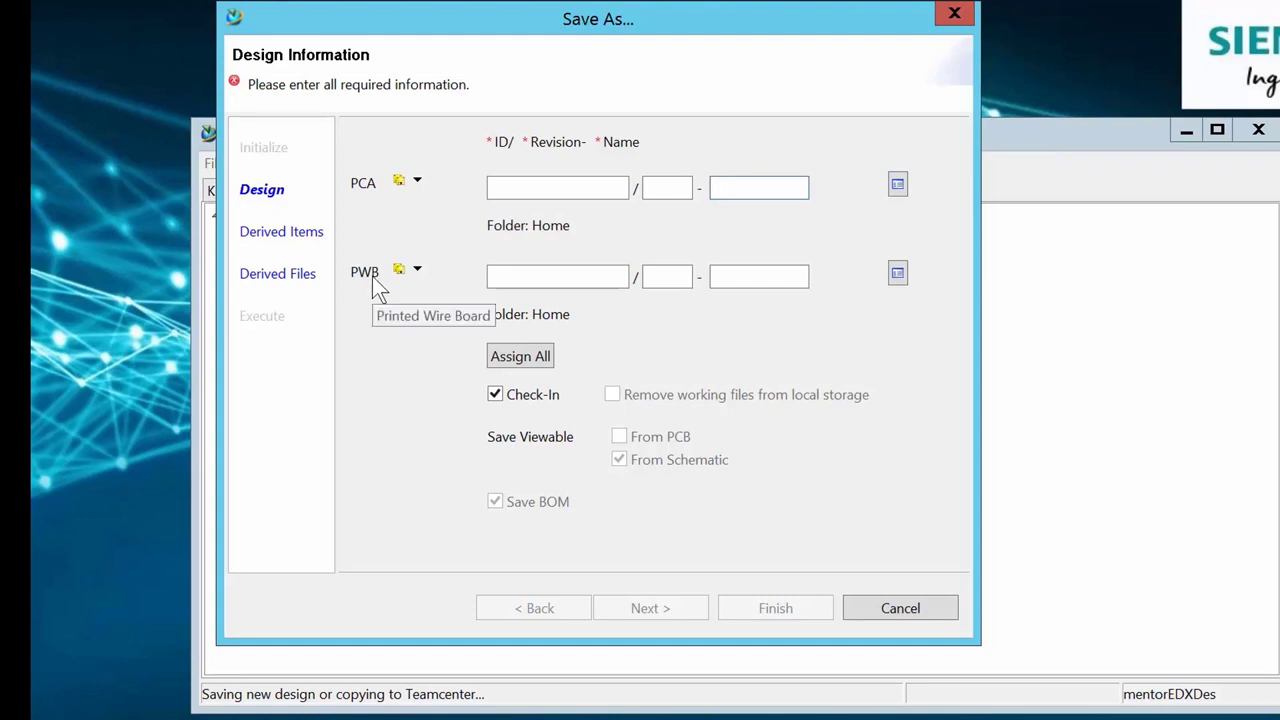
# - Auto-assign the PCA and PWB IDs and name them dBMC Project and dBMC Board
pyautogui.click(521, 358)
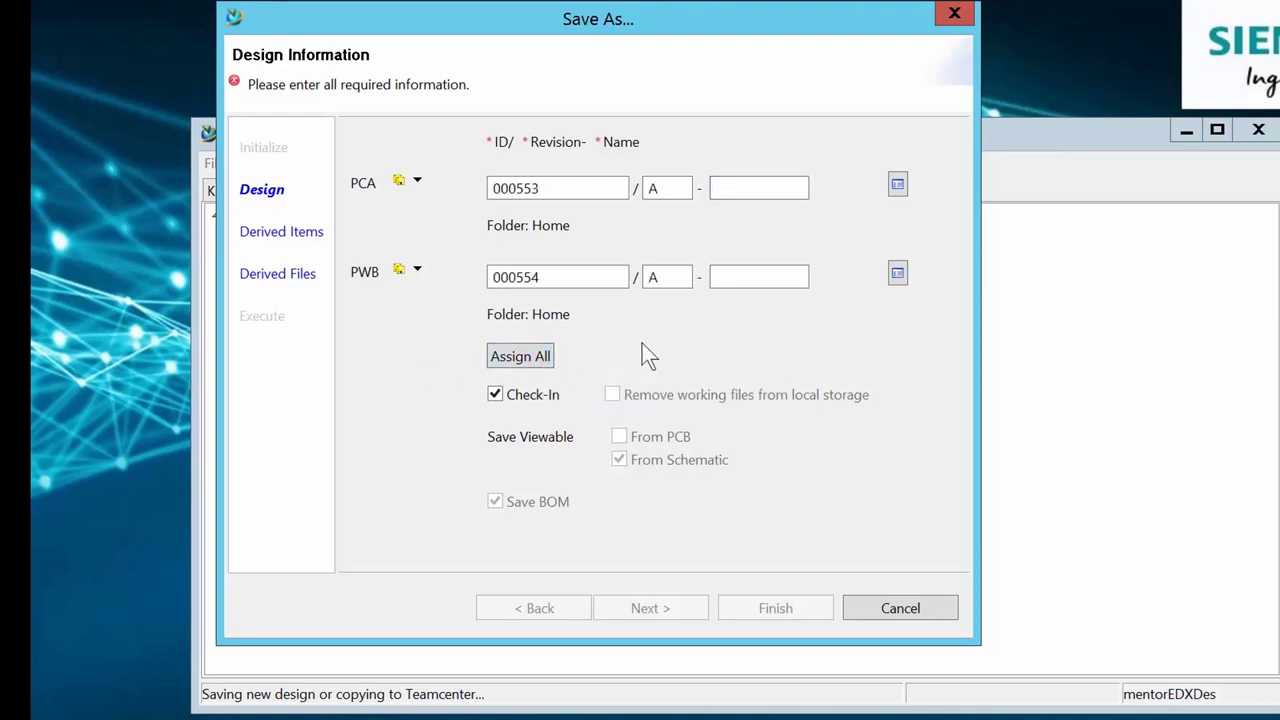
pyautogui.click(765, 189)
pyautogui.write('dBMC Board')
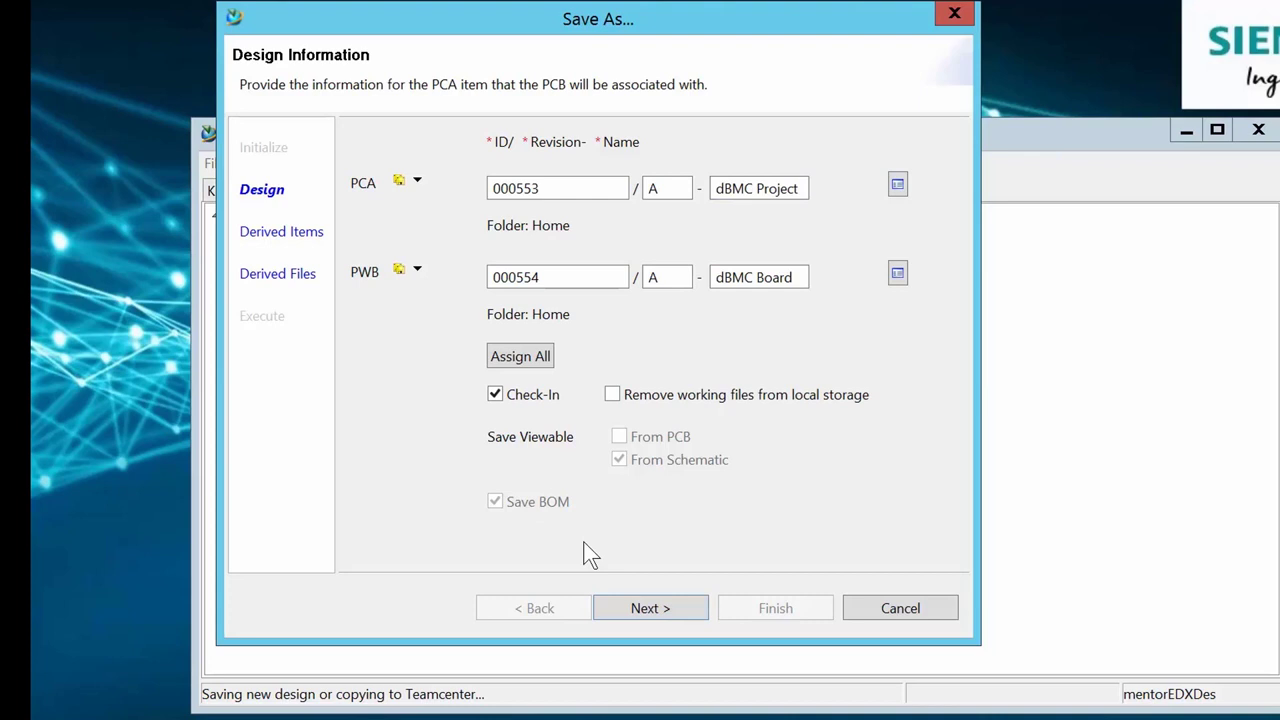
# - Assign IDs 000555/000556, revision A, to the dBMC Drawing Data and Manuf Data derived items
pyautogui.click(672, 608)
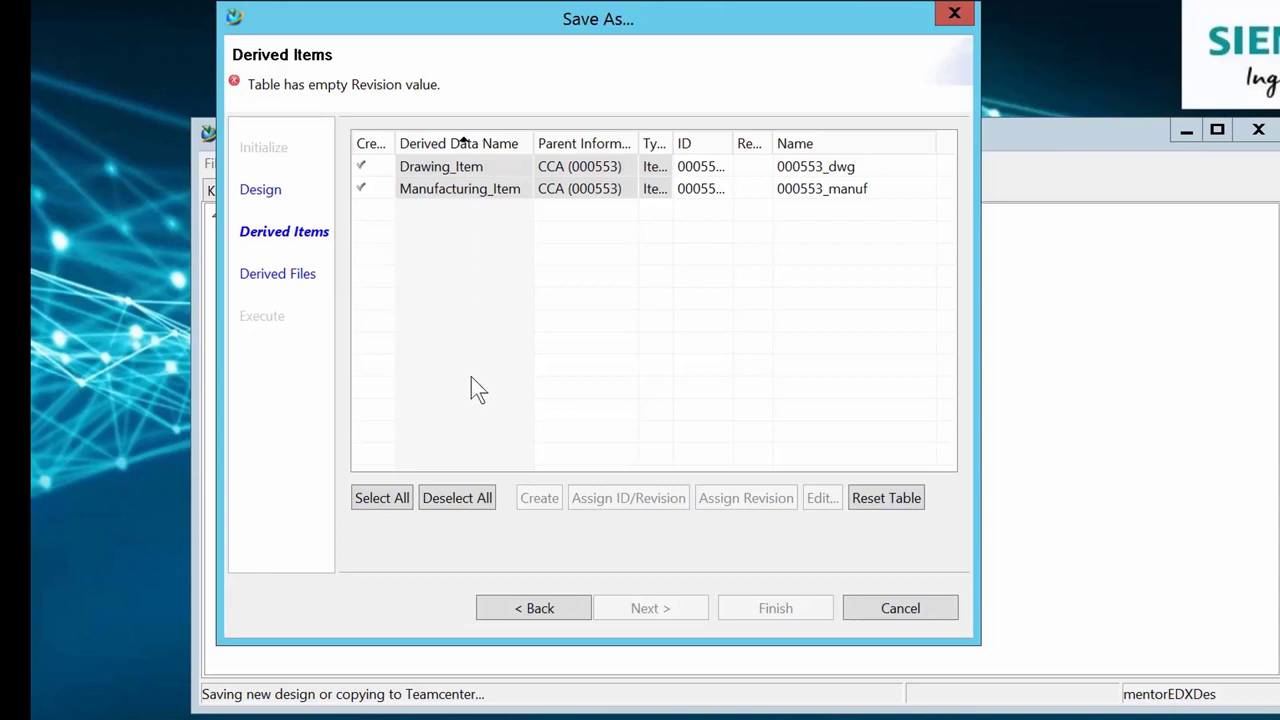
pyautogui.click(393, 498)
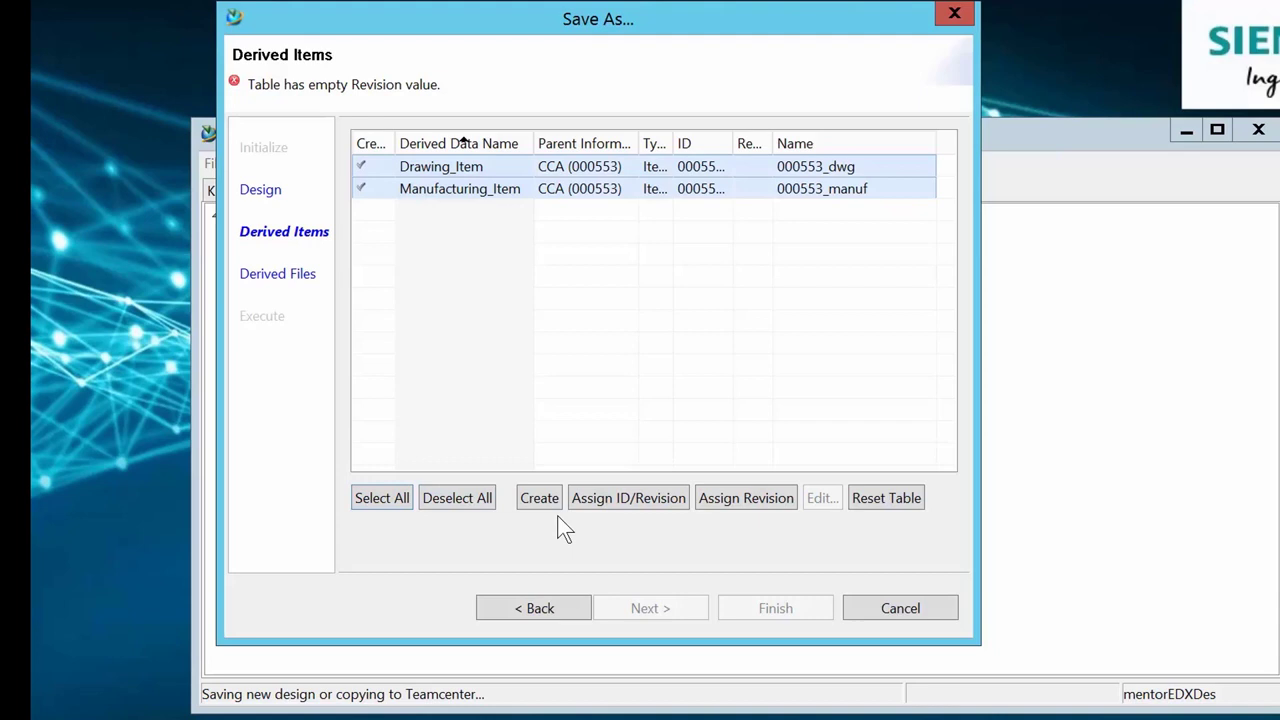
pyautogui.click(612, 499)
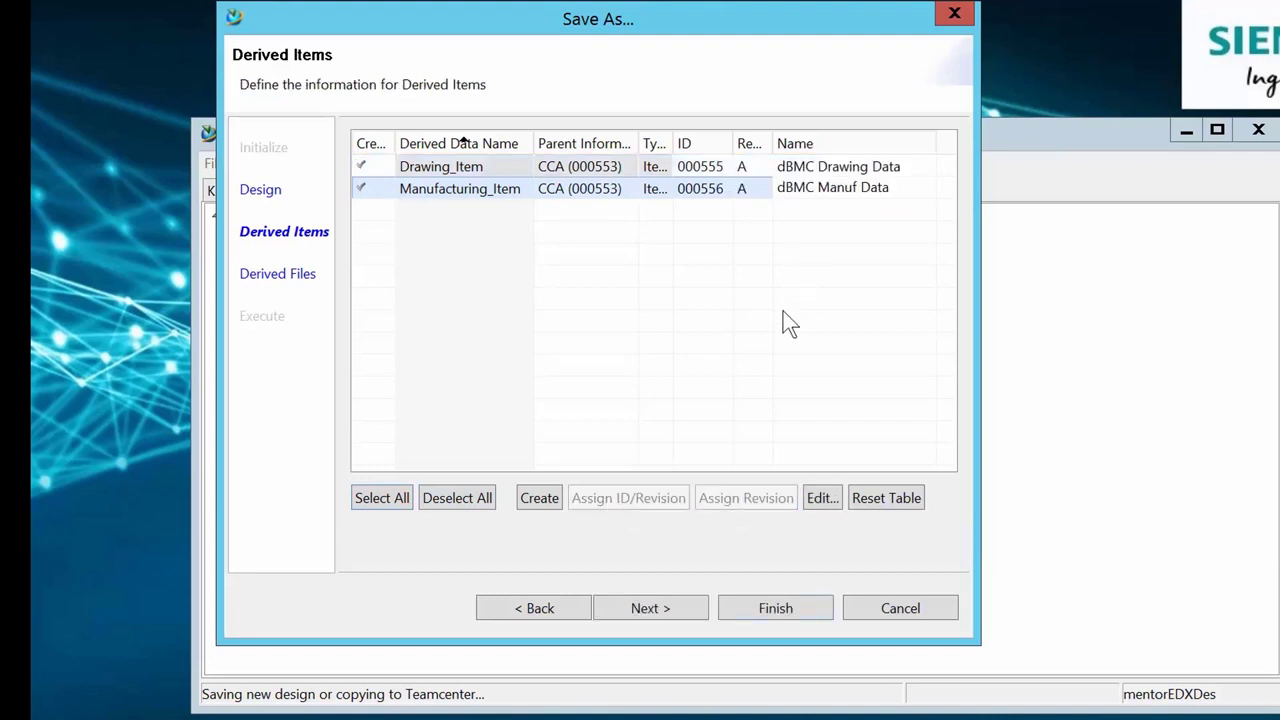
# - Finish the save with its derived drawing, Gerber and drill files, then return to Known Designs
pyautogui.click(686, 612)
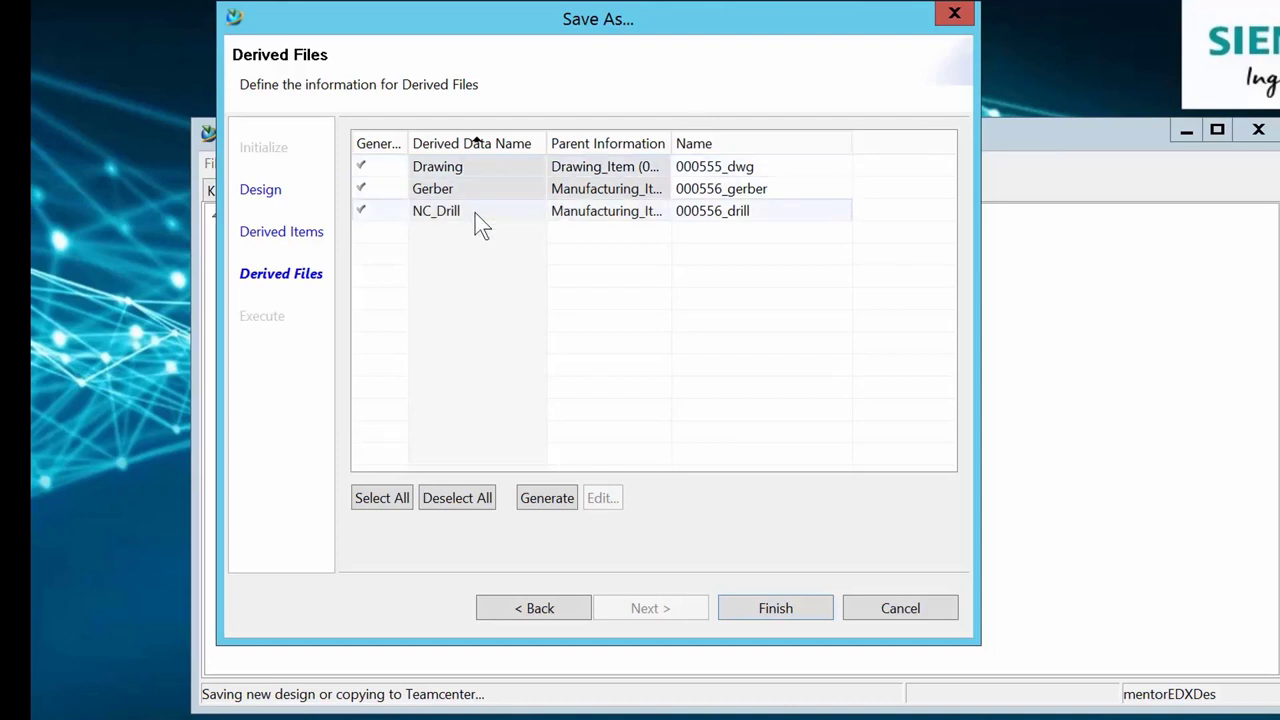
pyautogui.click(812, 606)
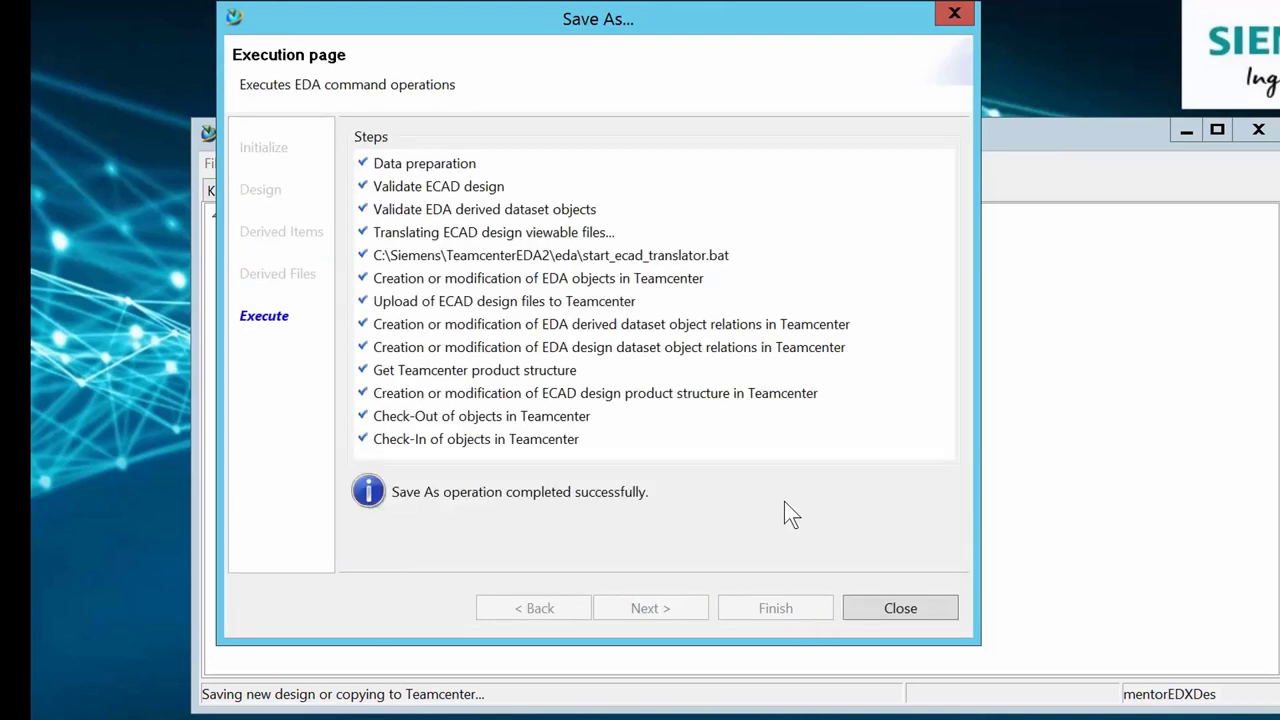
pyautogui.click(852, 608)
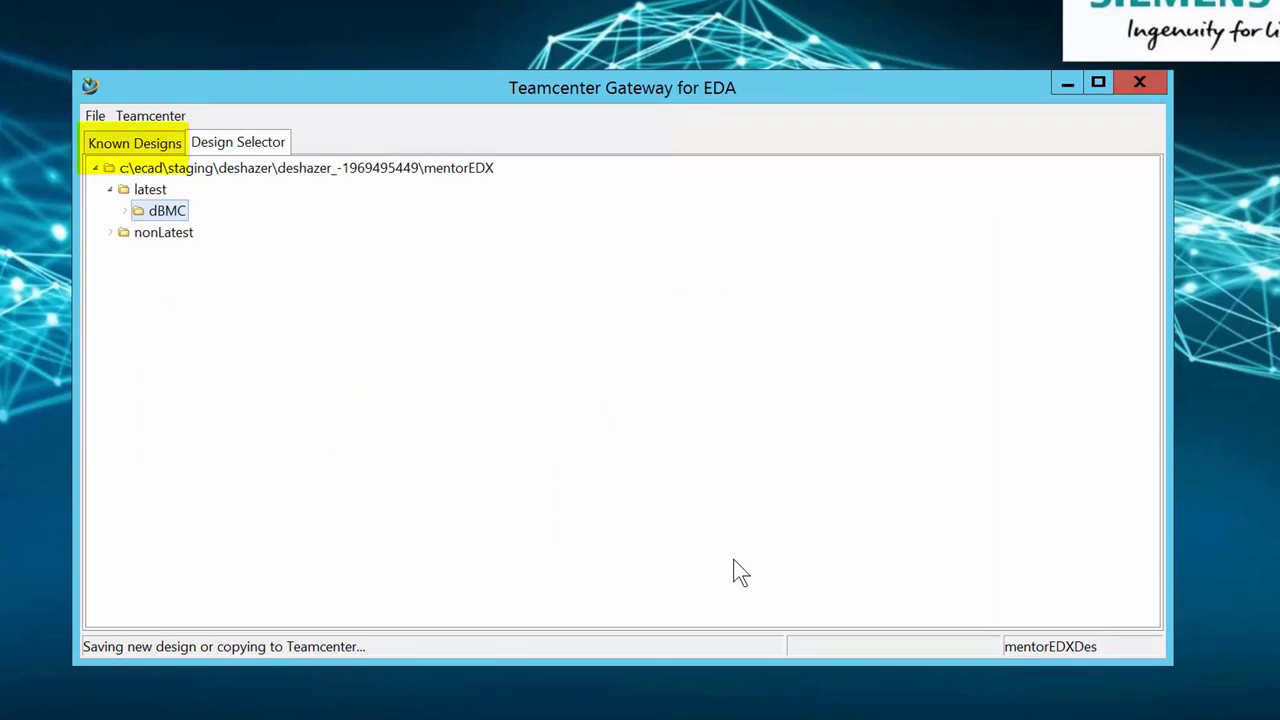
pyautogui.click(160, 143)
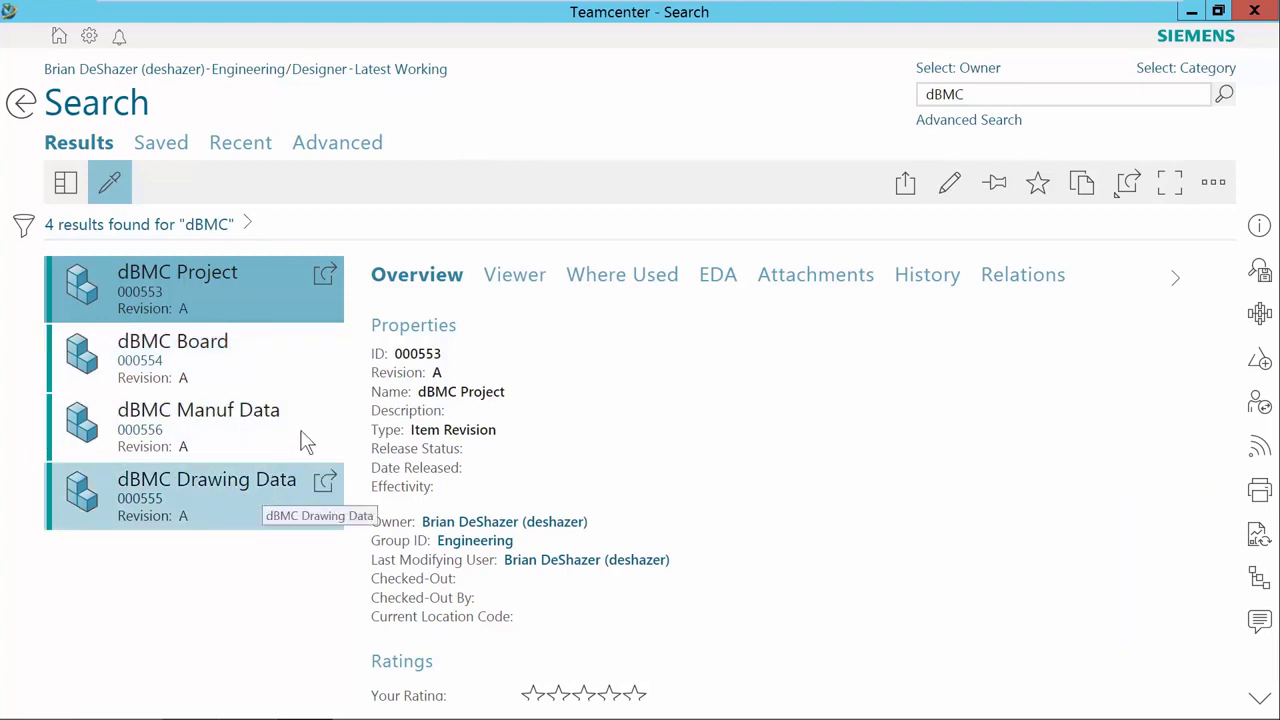
# - Open the 000553/A dBMC Project to view its dBMC Board and component structure
pyautogui.click(323, 275)
pyautogui.moveTo(624, 350); pyautogui.dragTo(615, 322)
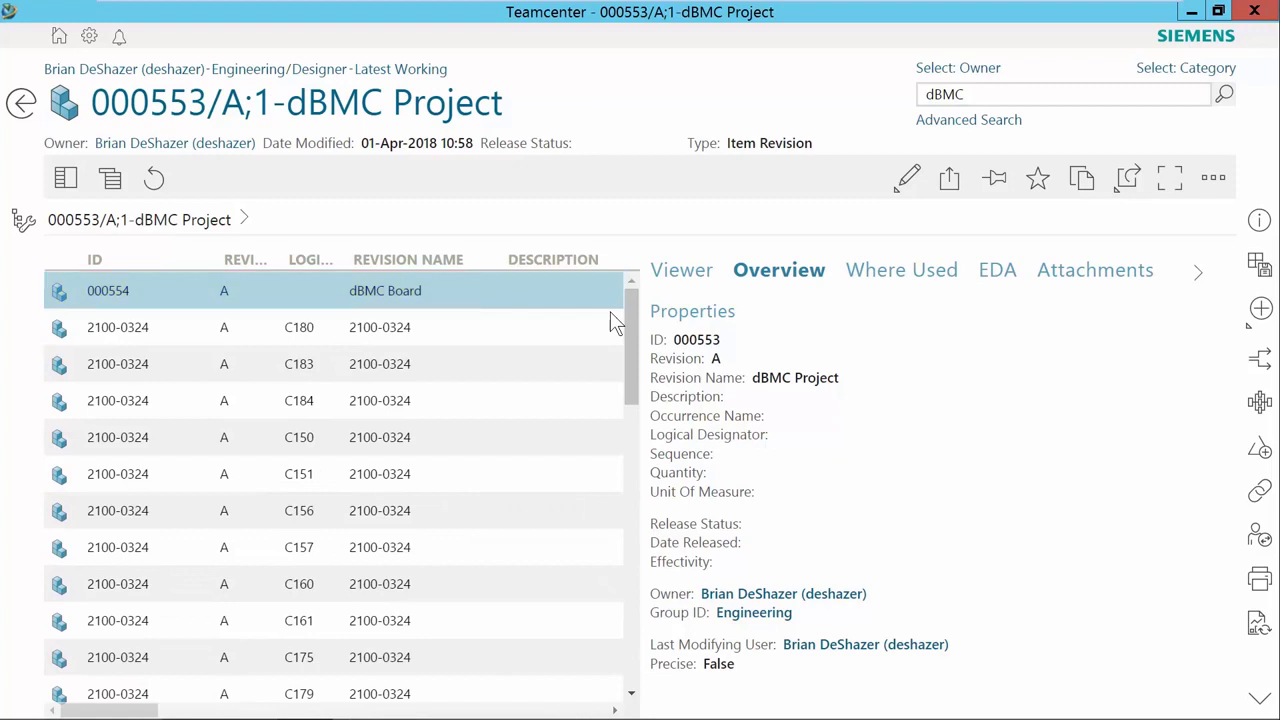
# - Show the dBMC Project's EDA properties and files and scroll to its items
pyautogui.click(612, 322)
pyautogui.click(1013, 281)
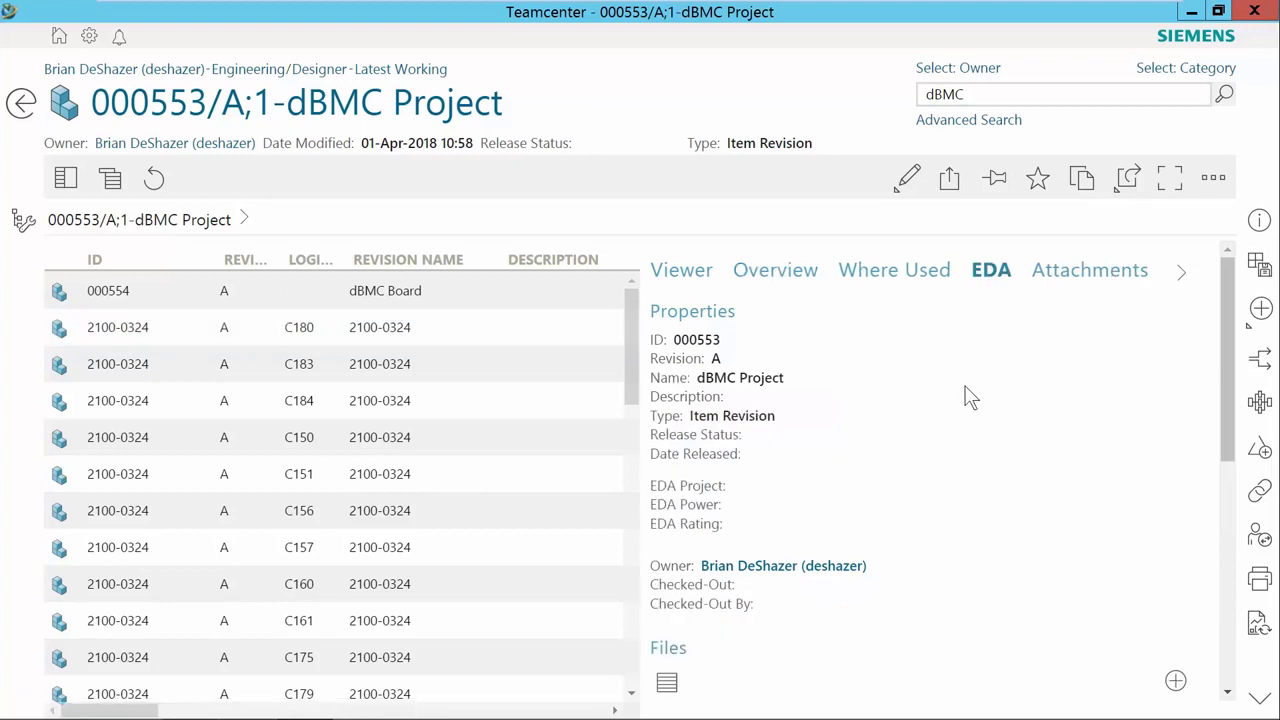
pyautogui.scroll(-5, 963, 394)
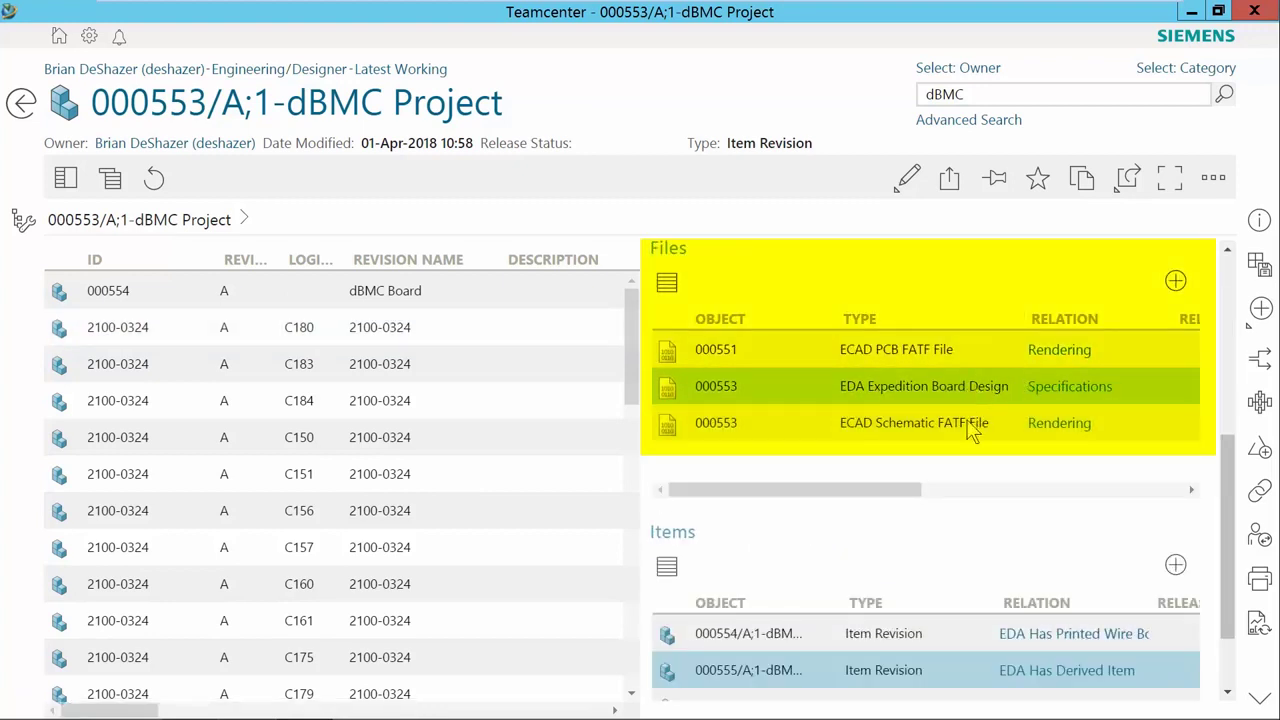
pyautogui.scroll(-2, 964, 424)
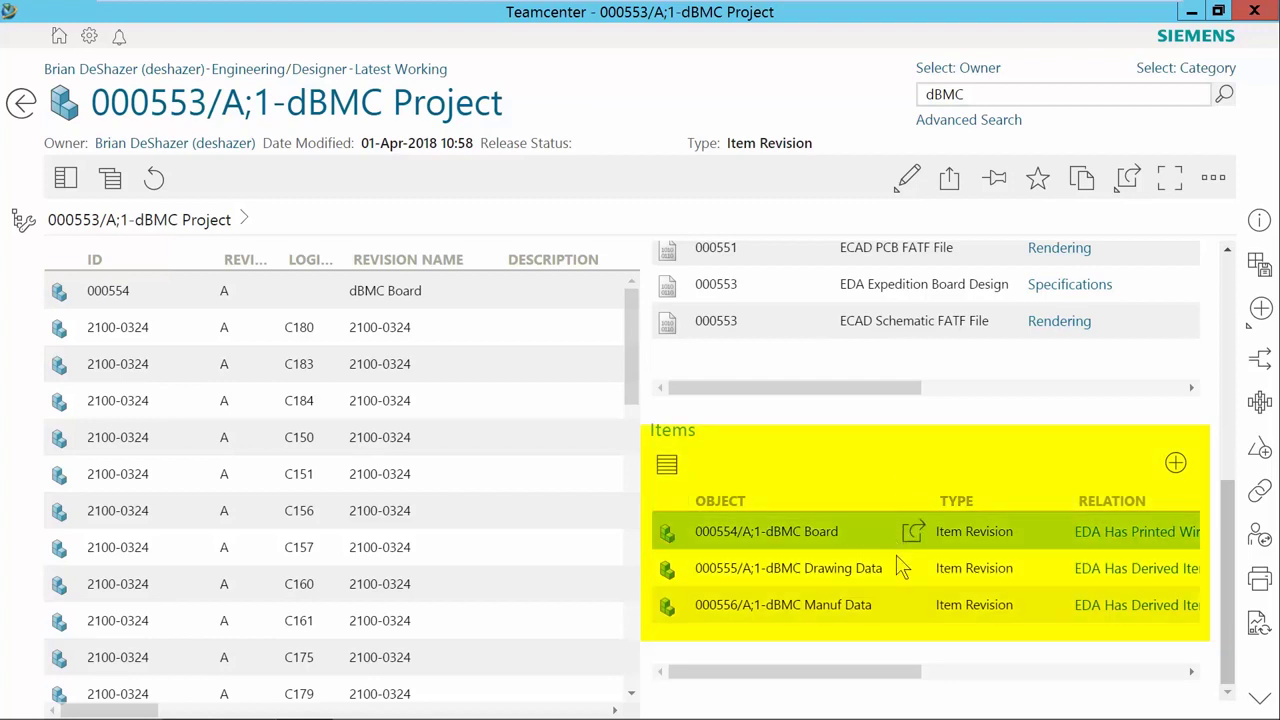
# - Open the 000555 dBMC Drawing Data item and view its 000555_dwg drawing PDF
pyautogui.click(908, 568)
pyautogui.click(817, 429)
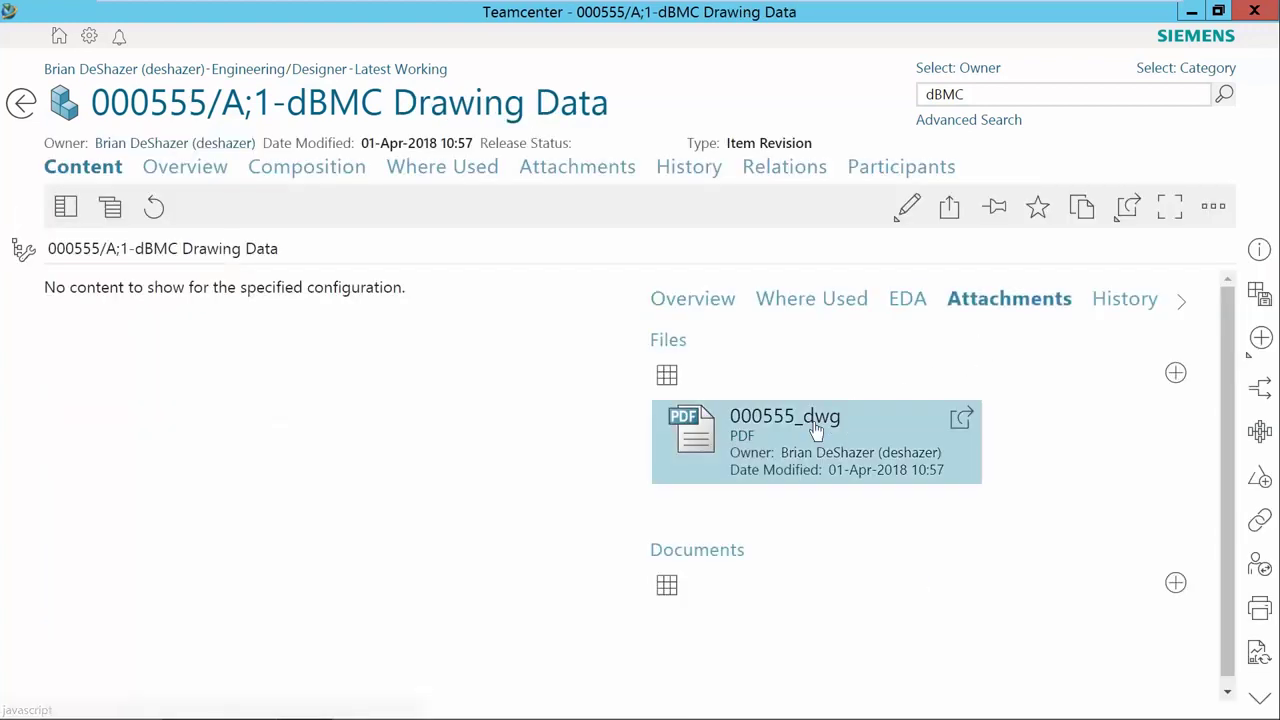
pyautogui.click(963, 422)
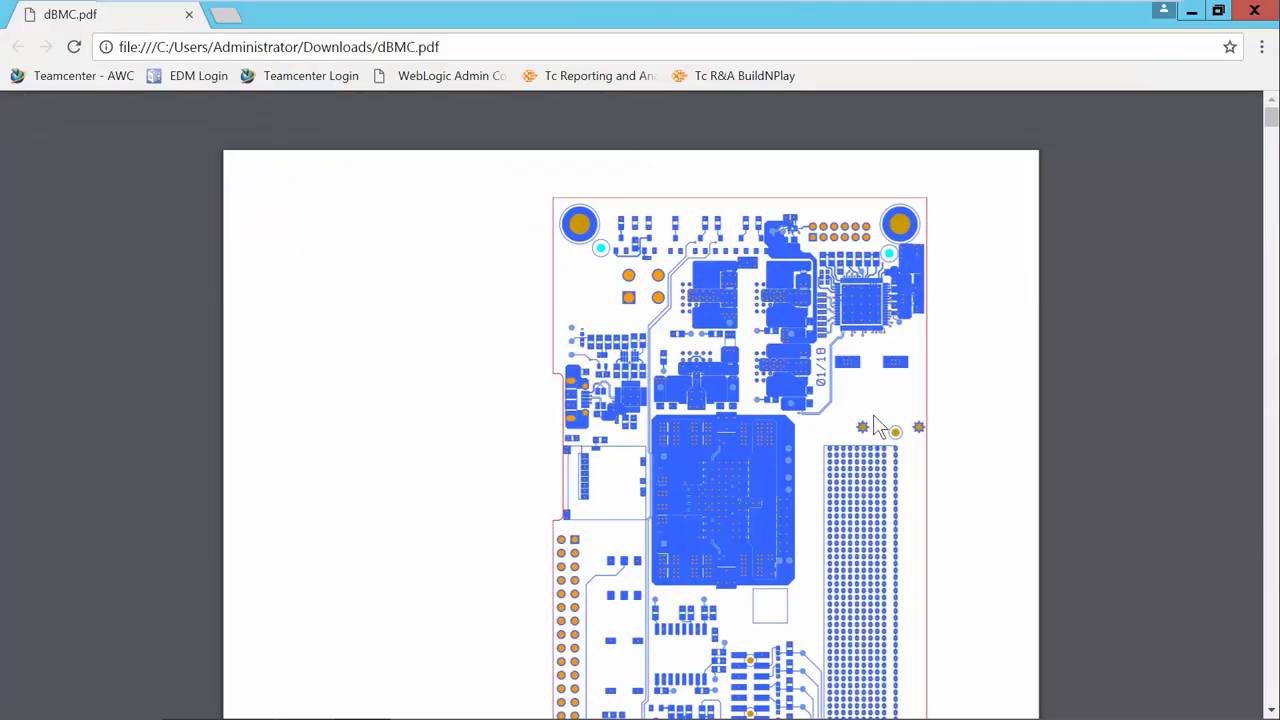
pyautogui.click(1256, 10)
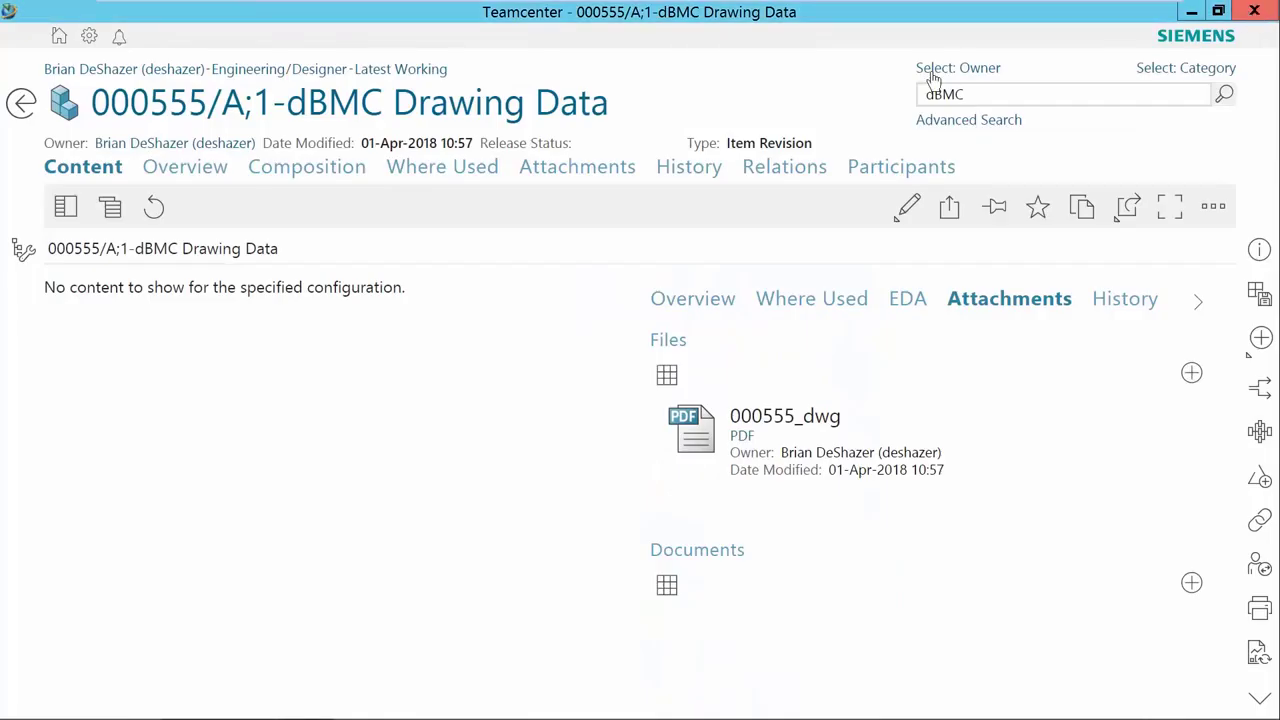
# - Return to the dBMC Project and open the 000556 dBMC Manuf Data item
pyautogui.click(22, 103)
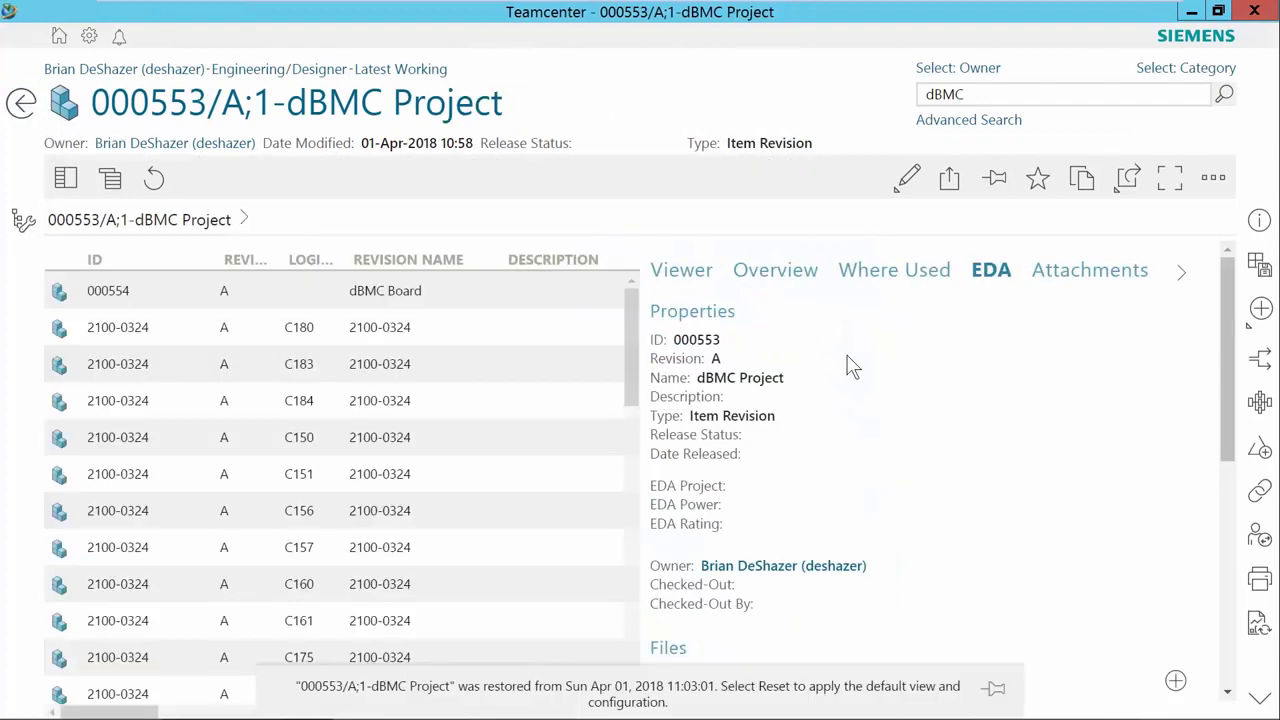
pyautogui.scroll(-5, 1224, 346)
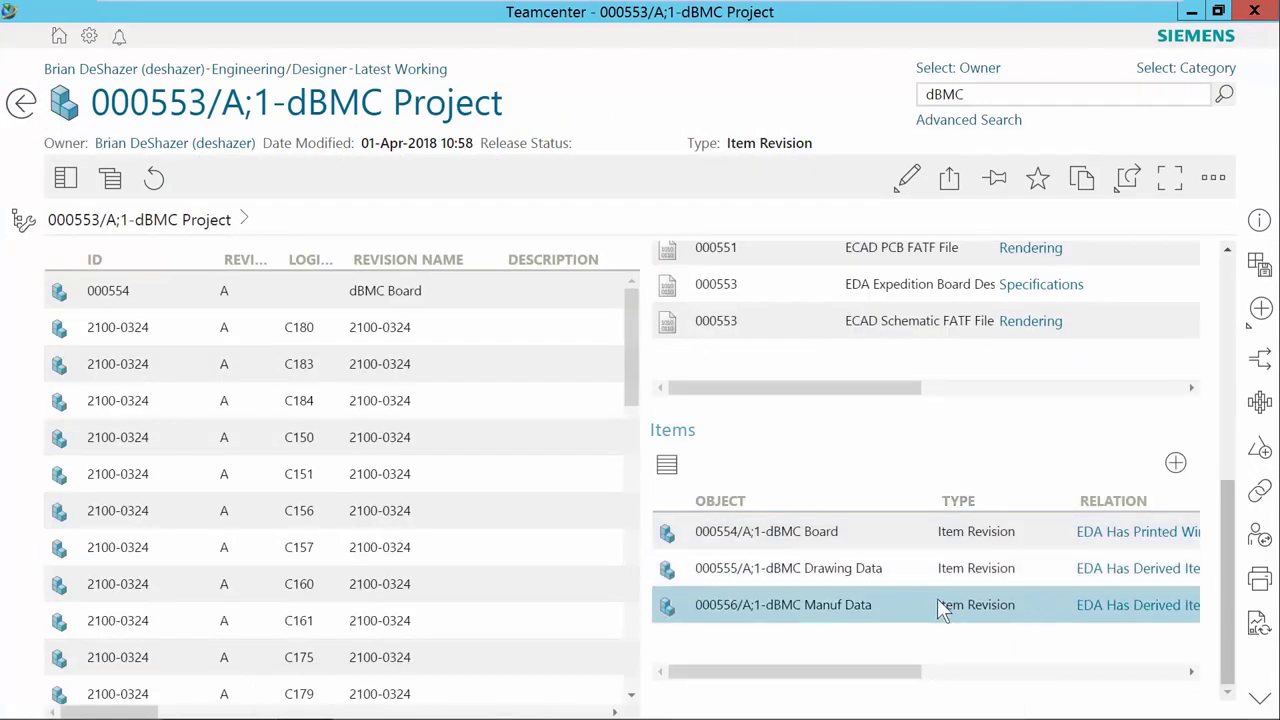
pyautogui.click(910, 606)
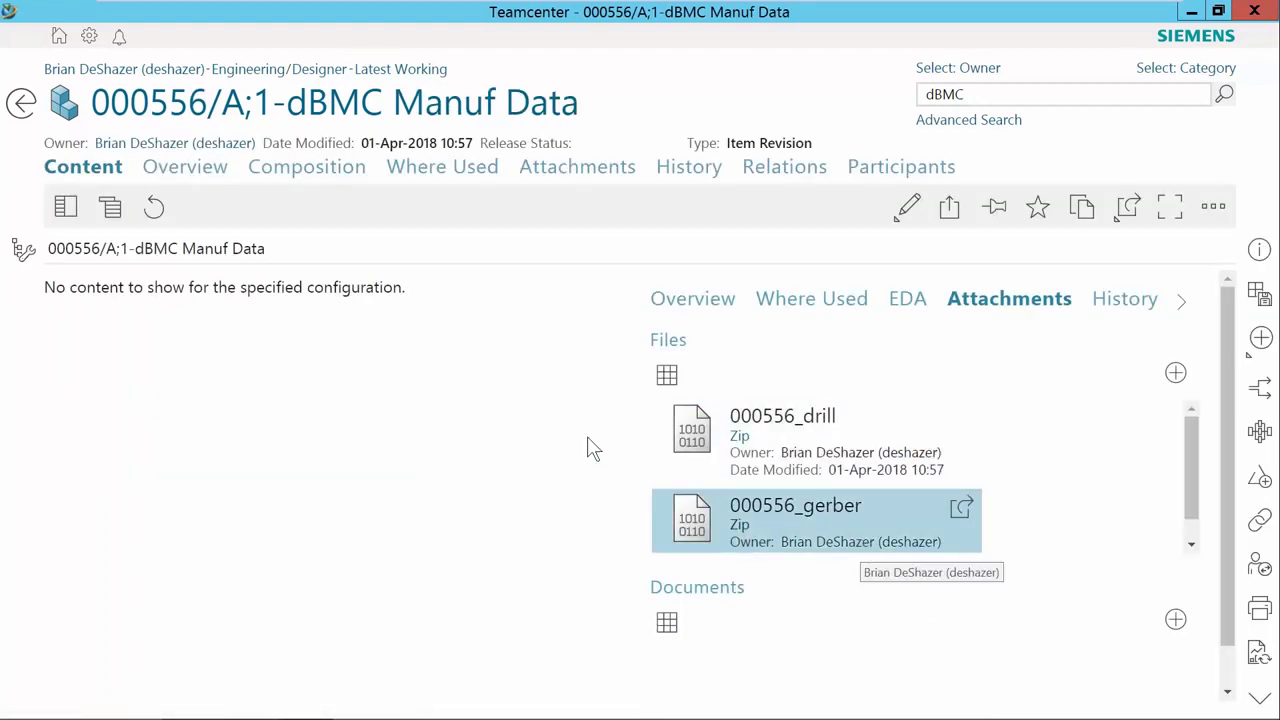
# - Open the dBMC Project's ECAD Schematic FATF File in Visualization Mockup
pyautogui.click(22, 104)
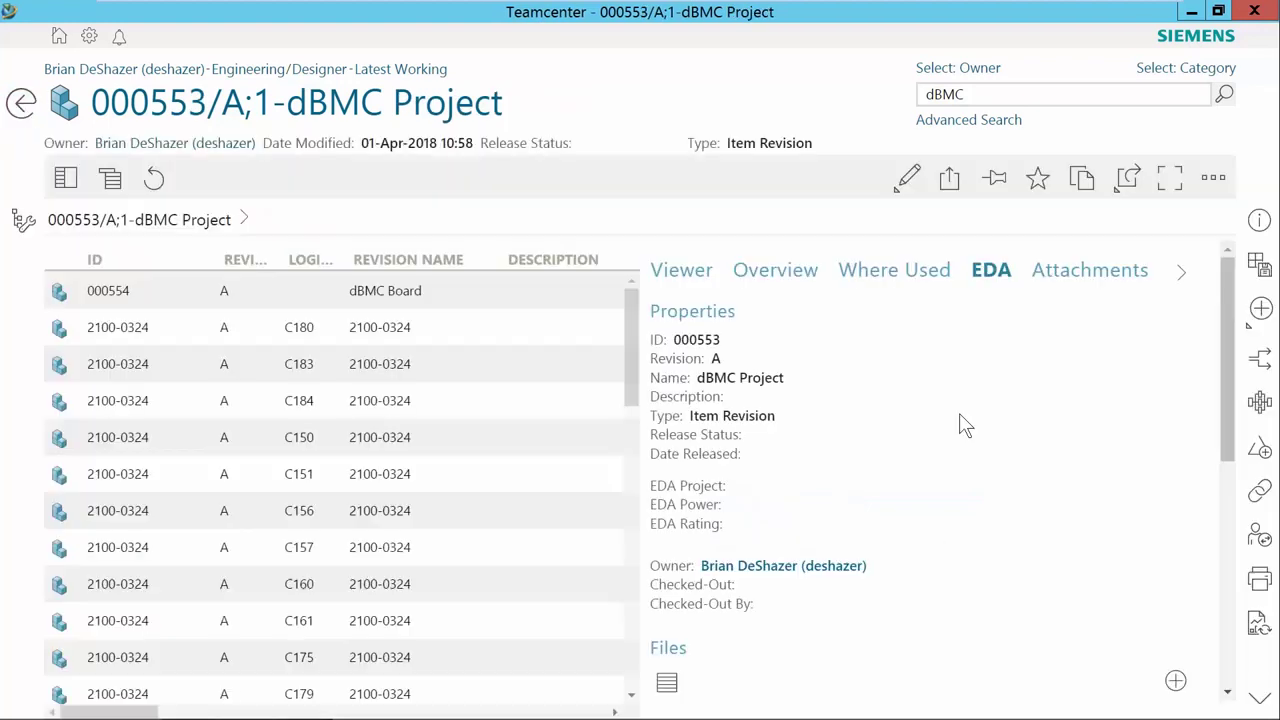
pyautogui.scroll(-3, 960, 425)
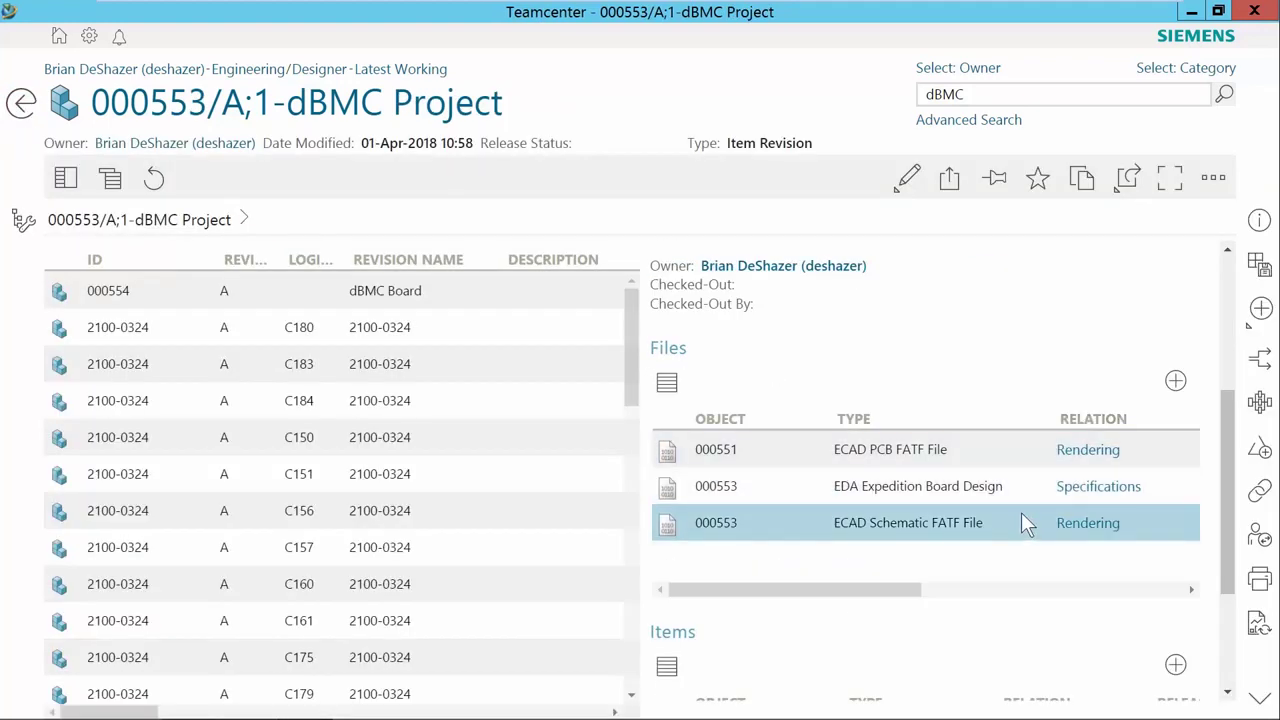
pyautogui.click(964, 522)
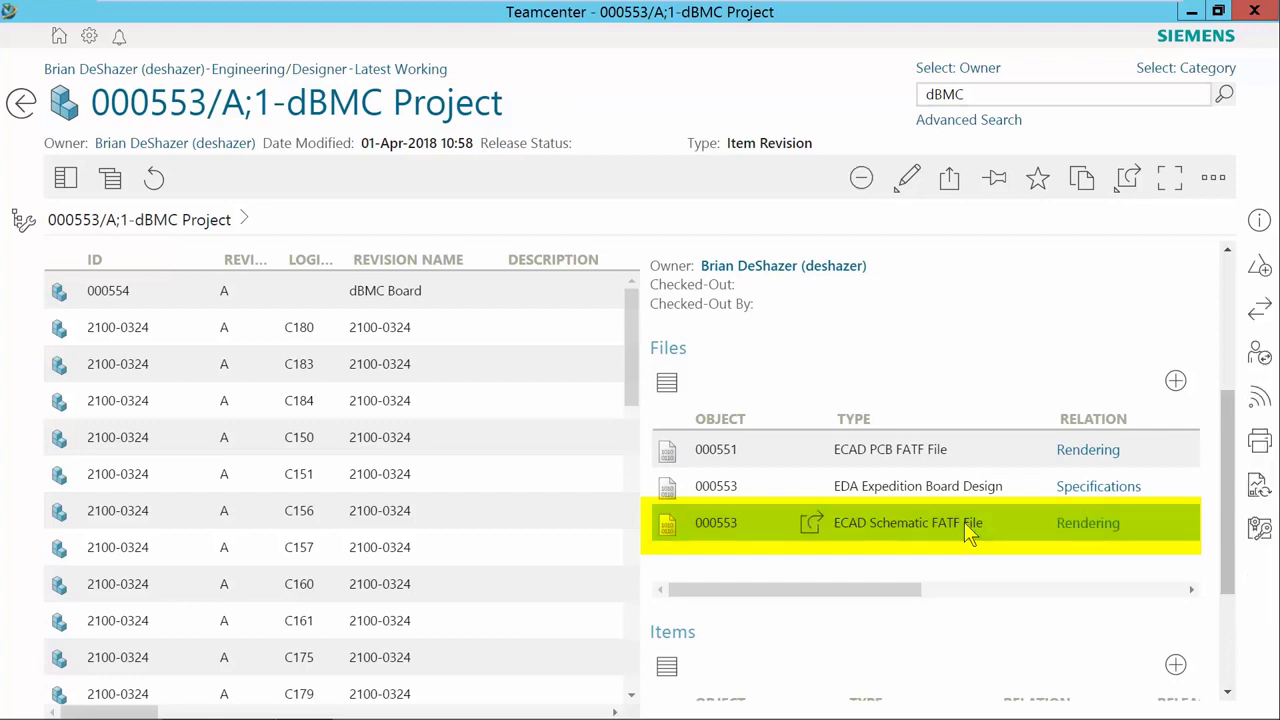
pyautogui.click(1122, 190)
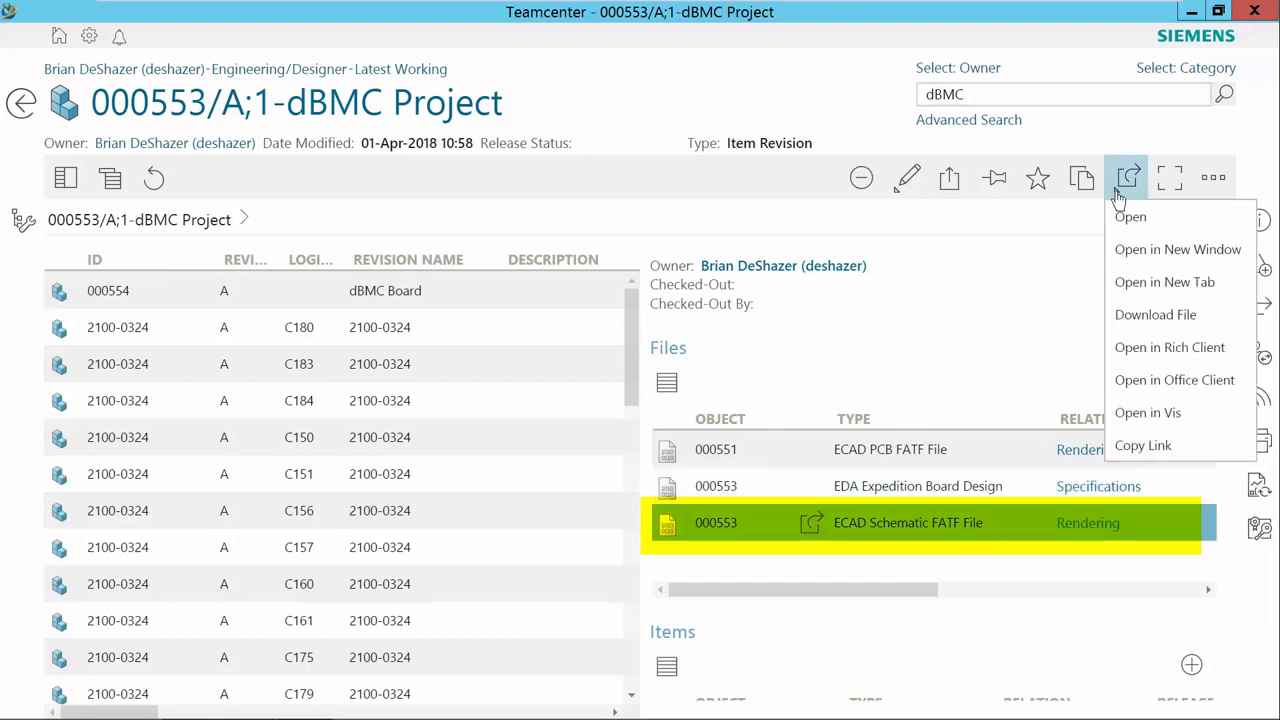
pyautogui.click(1150, 413)
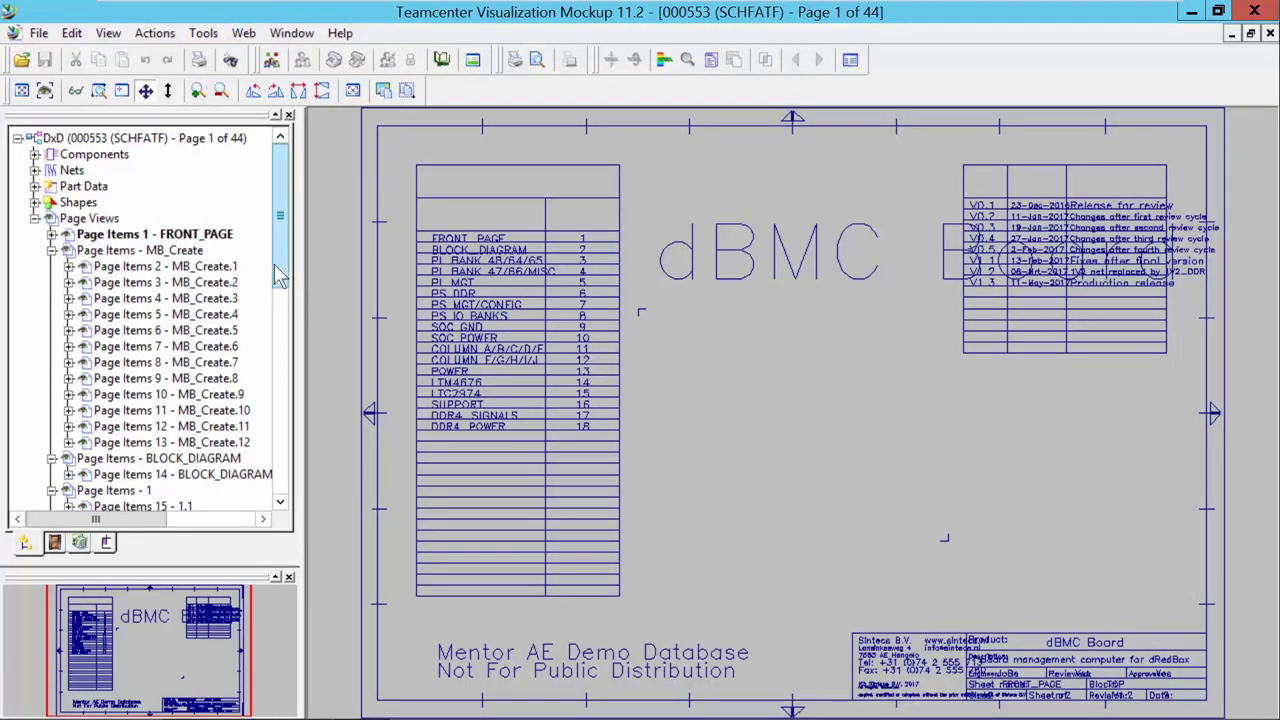
# - Display schematic page 35, POWER.1, in the page tree
pyautogui.moveTo(280, 277); pyautogui.dragTo(283, 488)
pyautogui.click(176, 316)
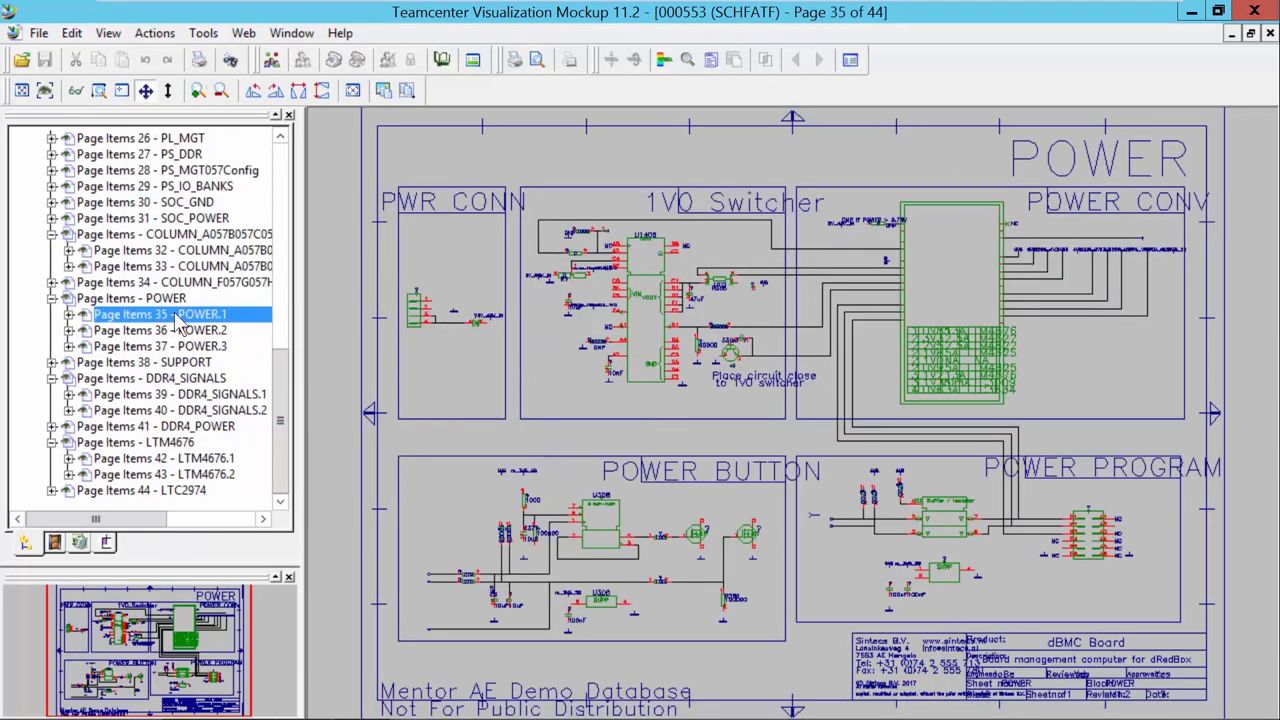
pyautogui.moveTo(285, 392); pyautogui.dragTo(258, 205)
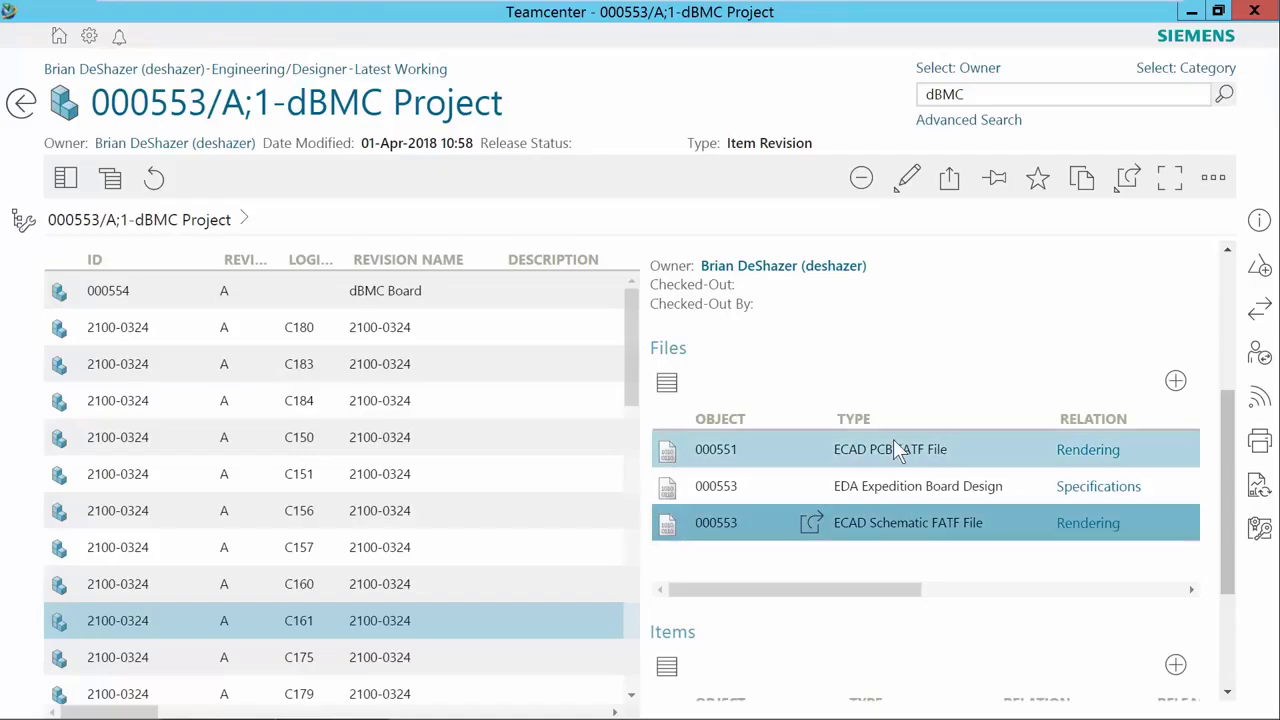
pyautogui.click(893, 443)
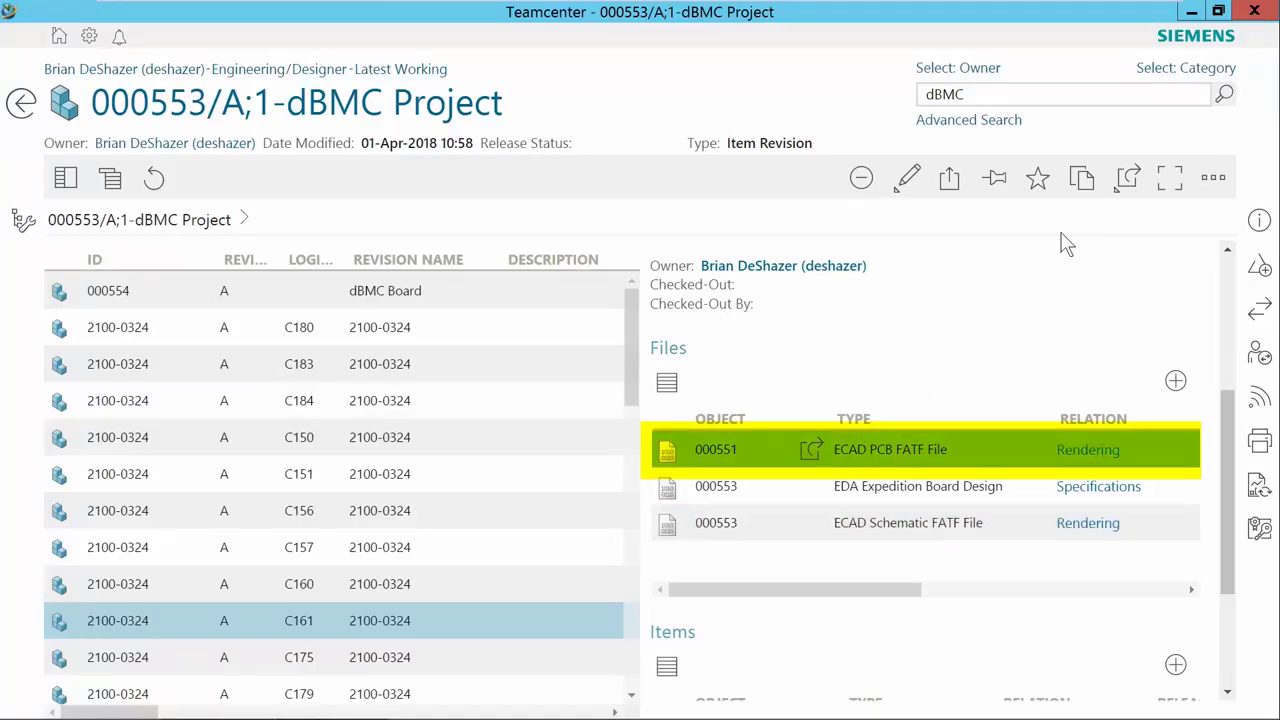
# - Open the 000551 PCB layout and locate capacitor C248 under Circuits > DESIGNODB > Components
pyautogui.click(1128, 180)
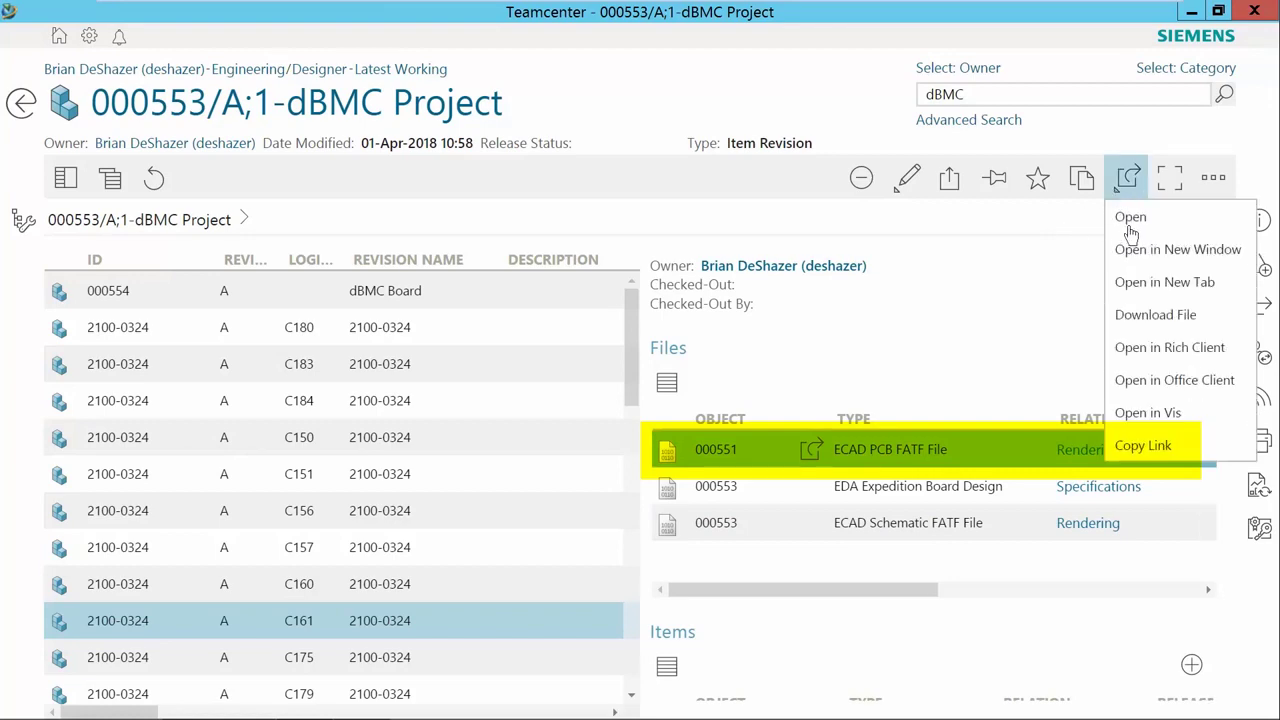
pyautogui.click(51, 171)
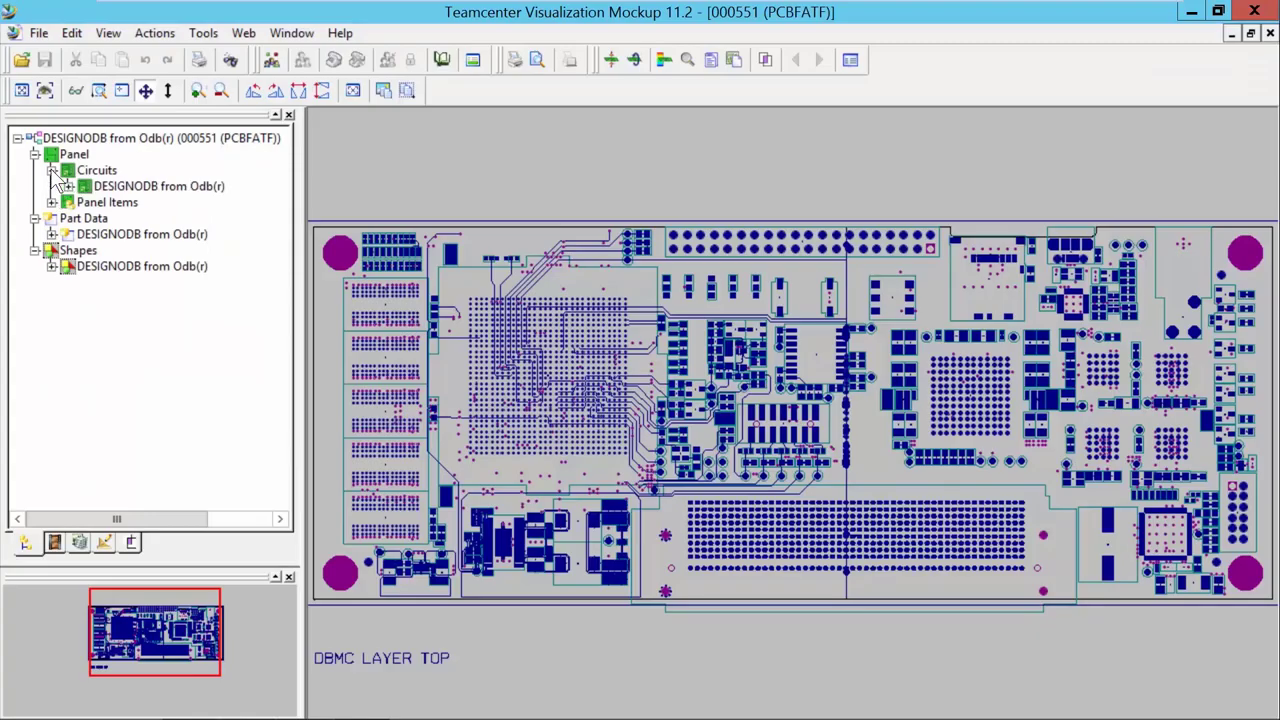
pyautogui.click(68, 187)
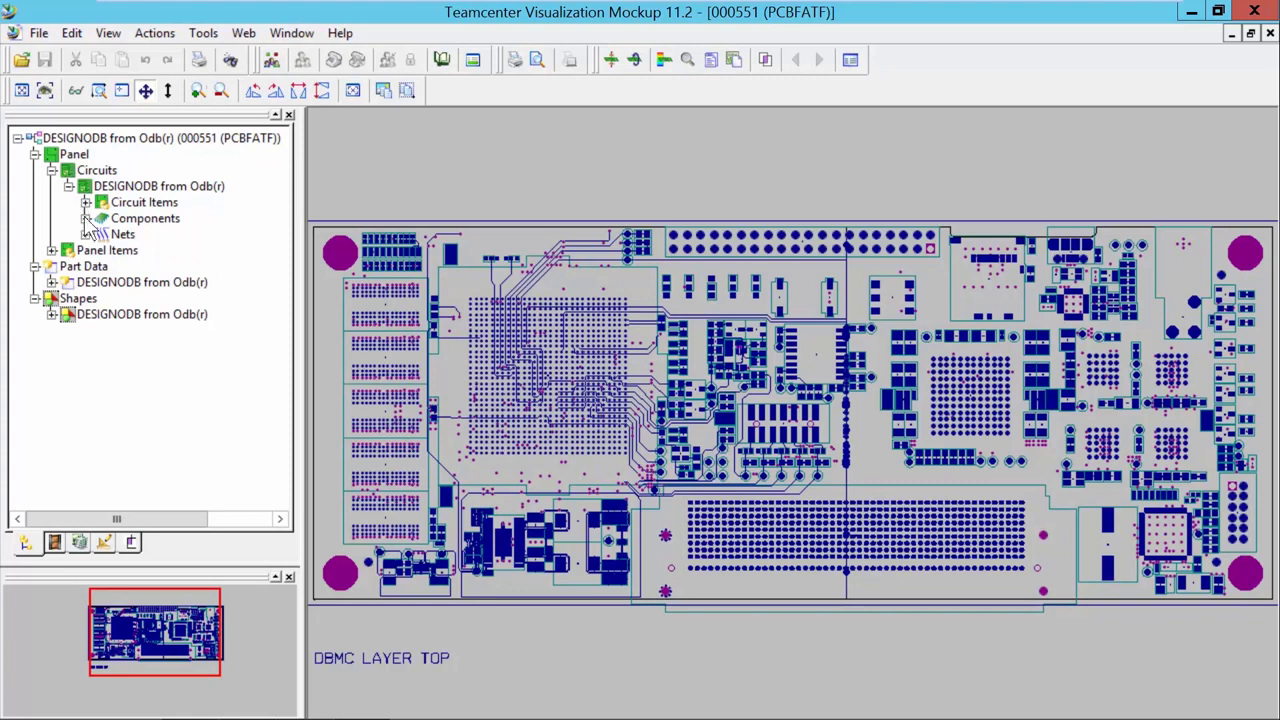
pyautogui.click(86, 218)
pyautogui.moveTo(285, 160); pyautogui.dragTo(285, 219)
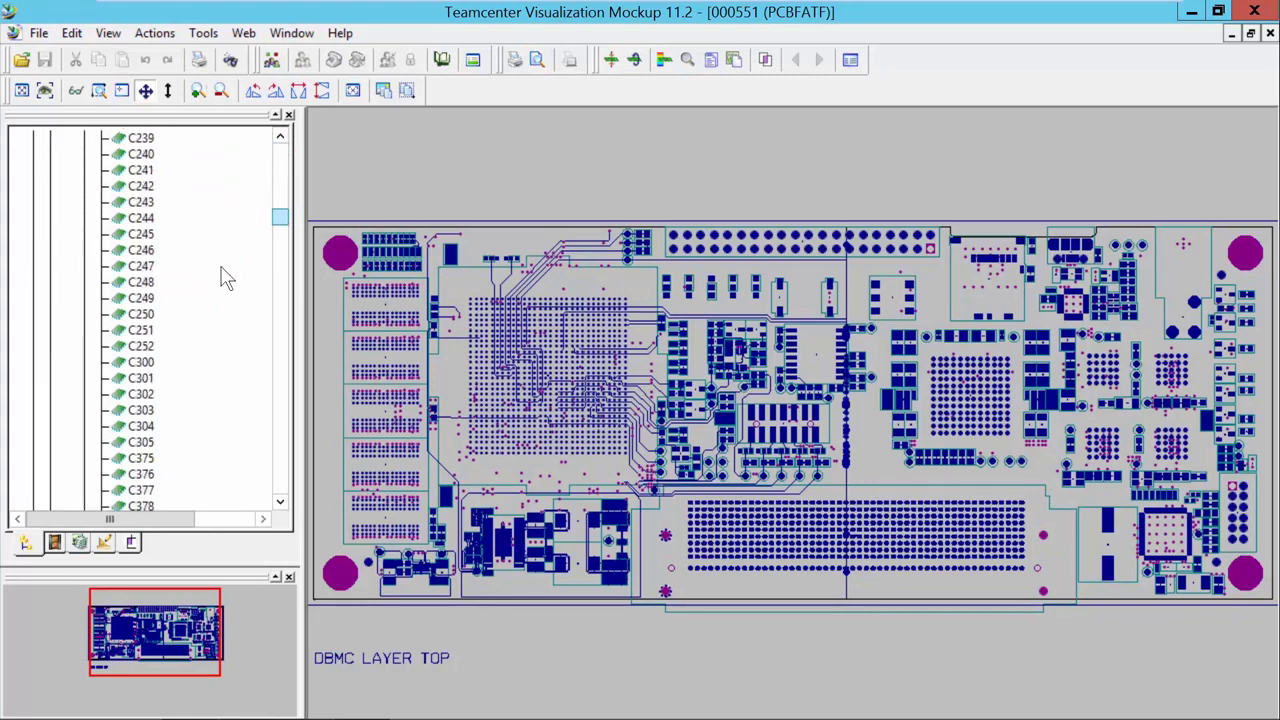
pyautogui.click(152, 284)
pyautogui.scroll(5, 792, 426)
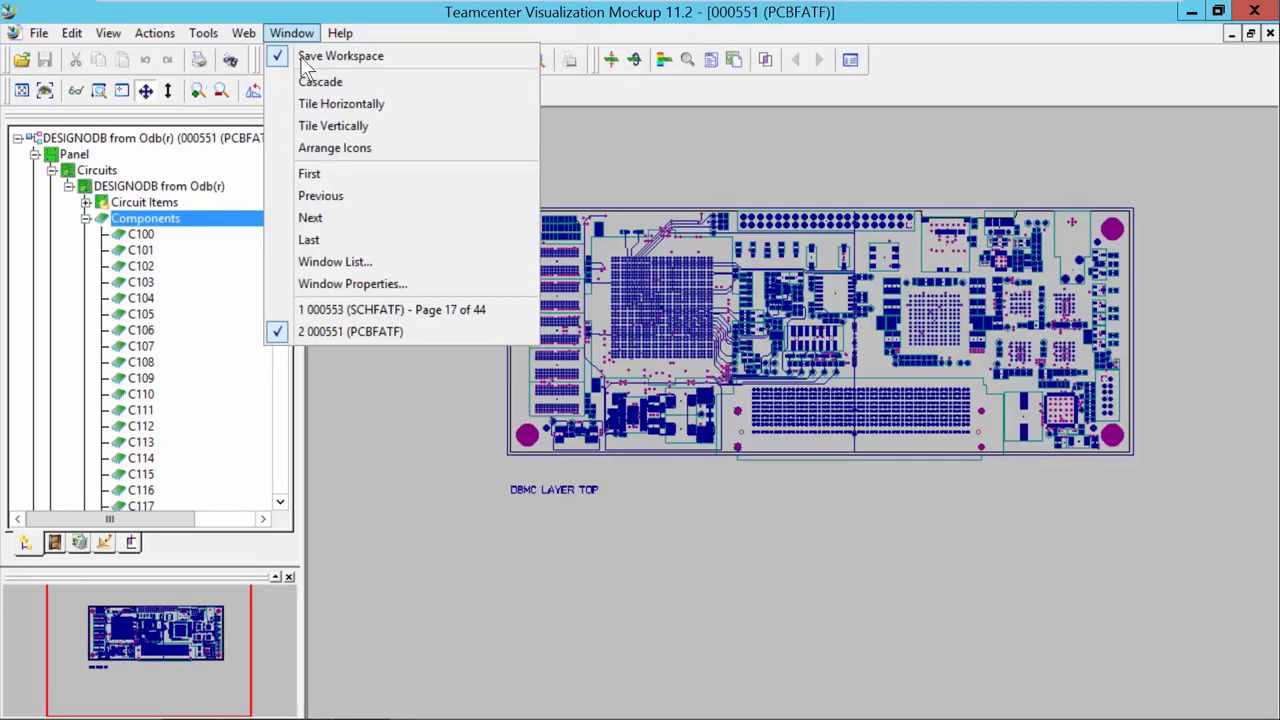
# - Tile the PCB and schematic vertically, enable Cross Probe, and cross-probe component C103
pyautogui.click(372, 127)
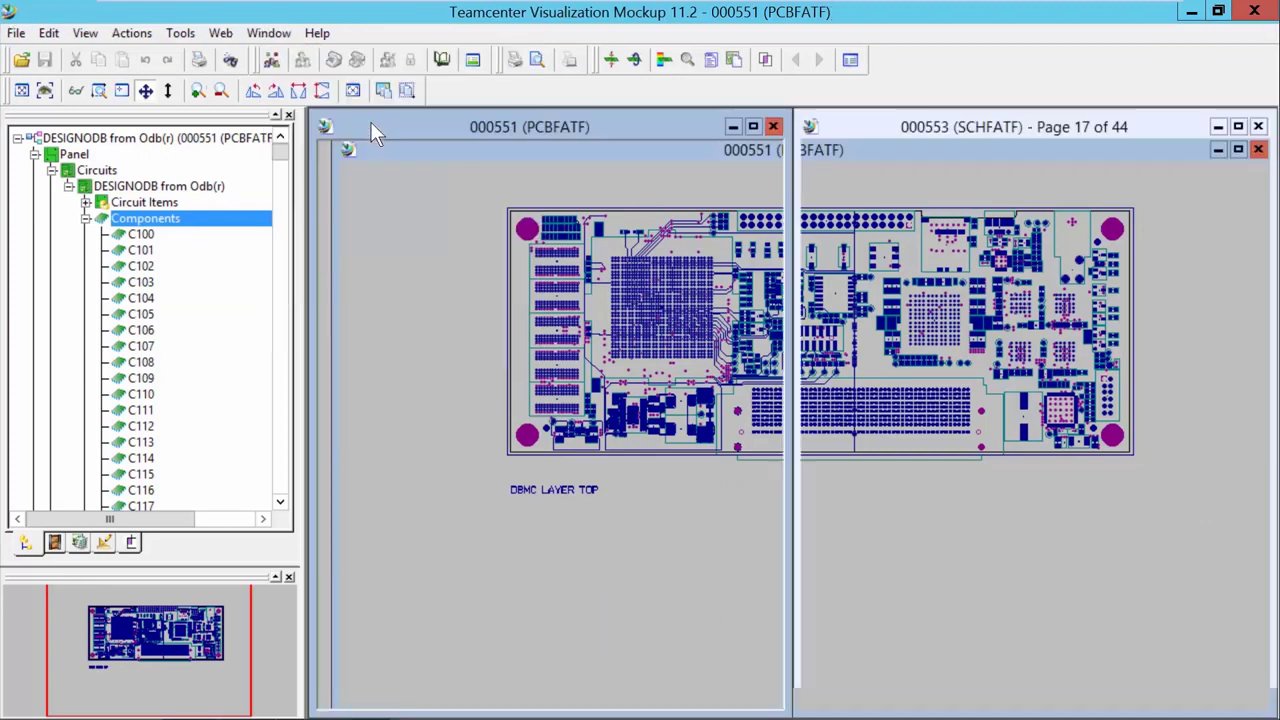
pyautogui.click(737, 61)
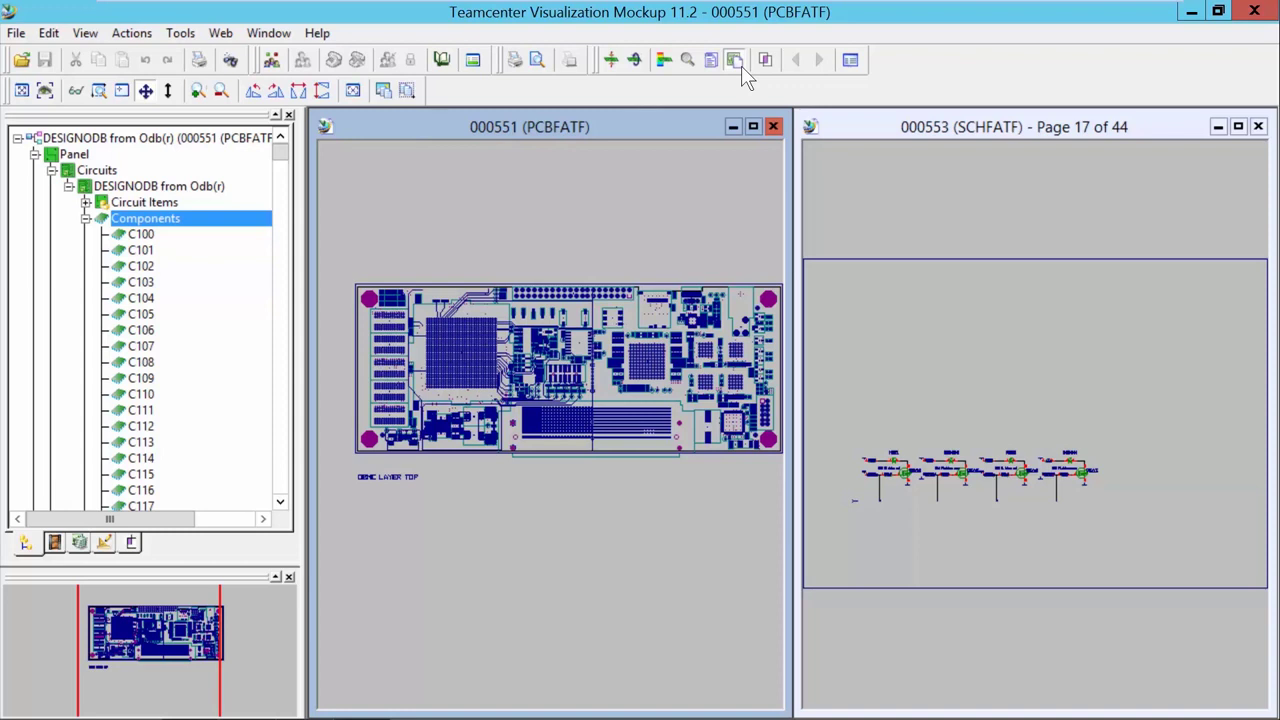
pyautogui.click(141, 283)
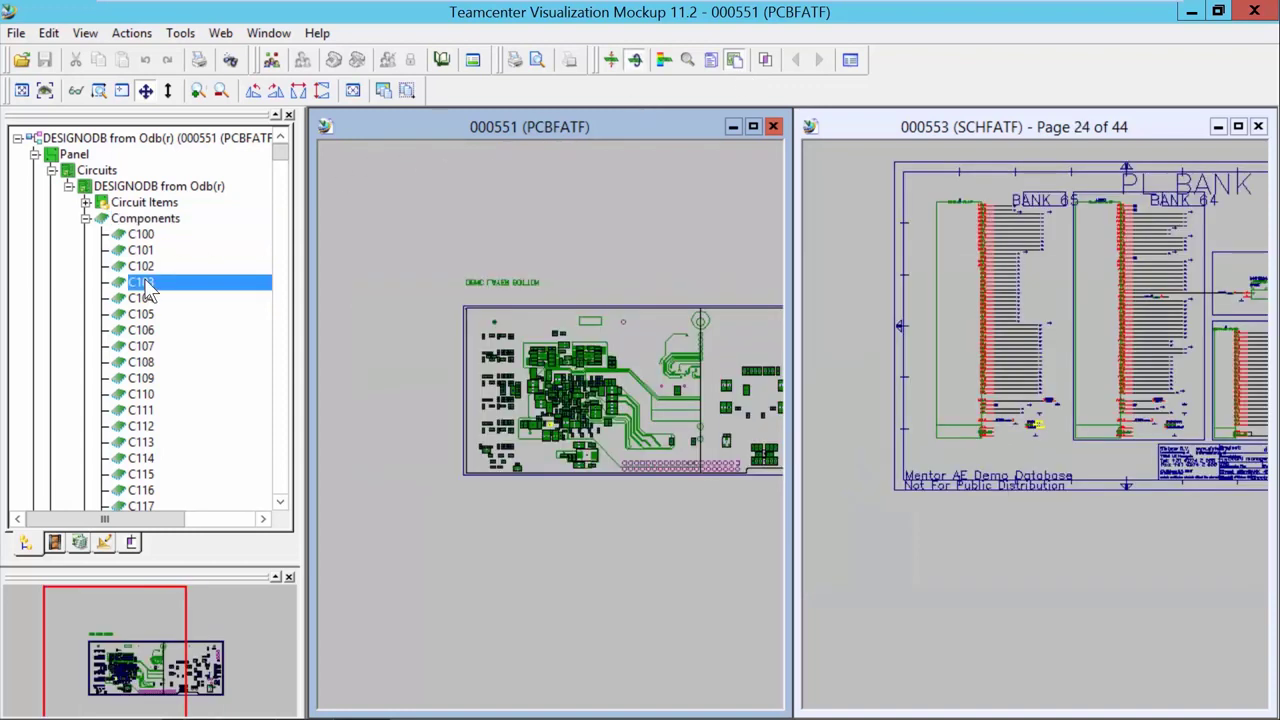
pyautogui.scroll(3, 553, 440)
pyautogui.scroll(5, 553, 440)
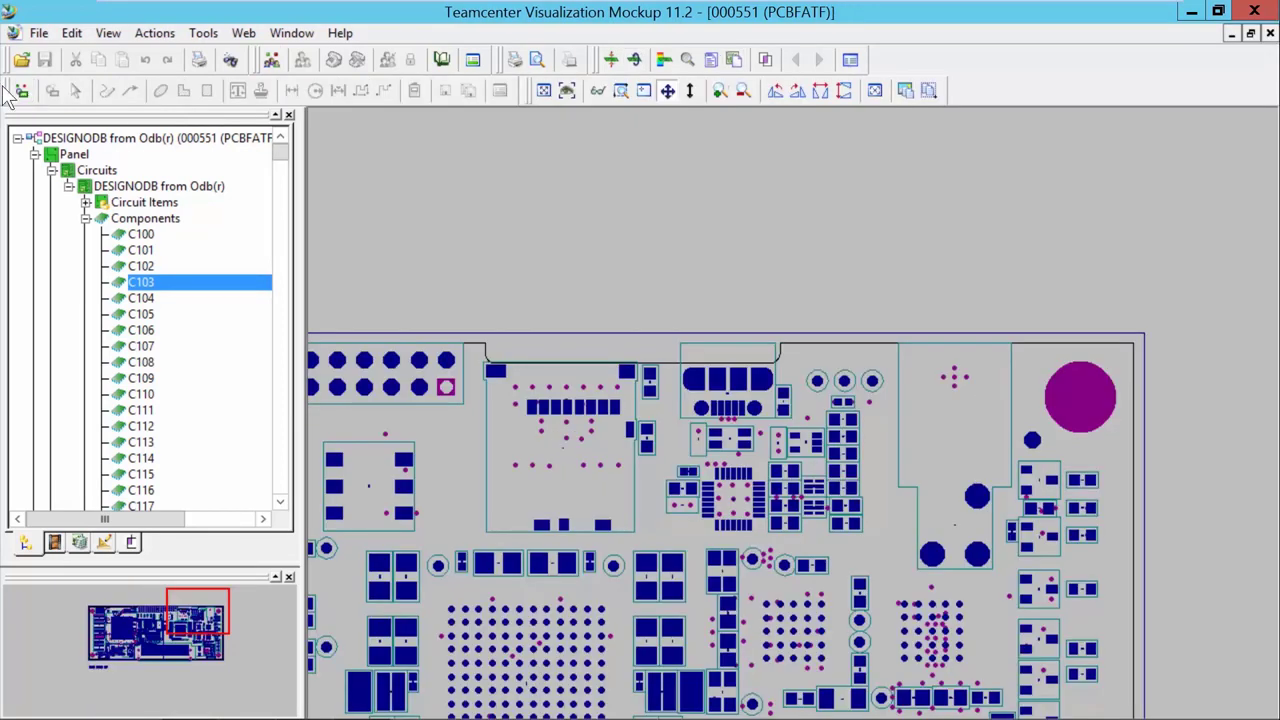
# - Add a 2.62" distance measurement from the board outline to the top notch
pyautogui.click(22, 91)
pyautogui.click(53, 91)
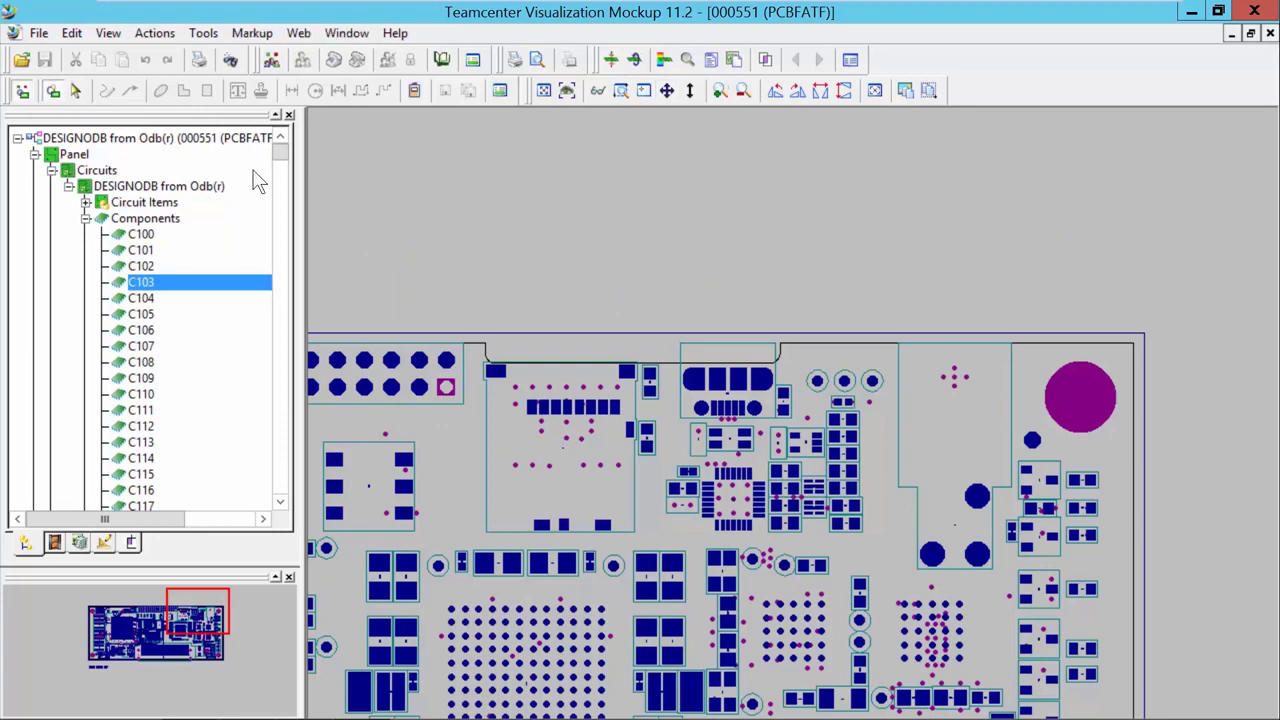
pyautogui.click(296, 98)
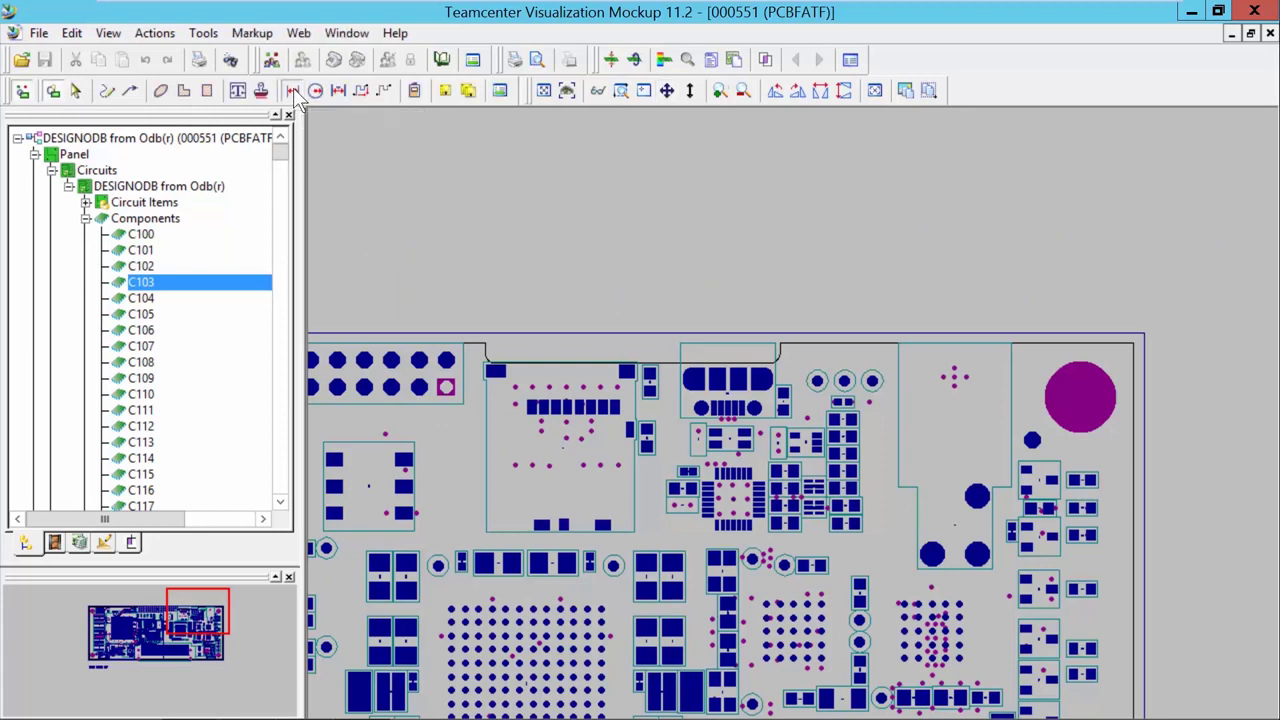
pyautogui.click(541, 360)
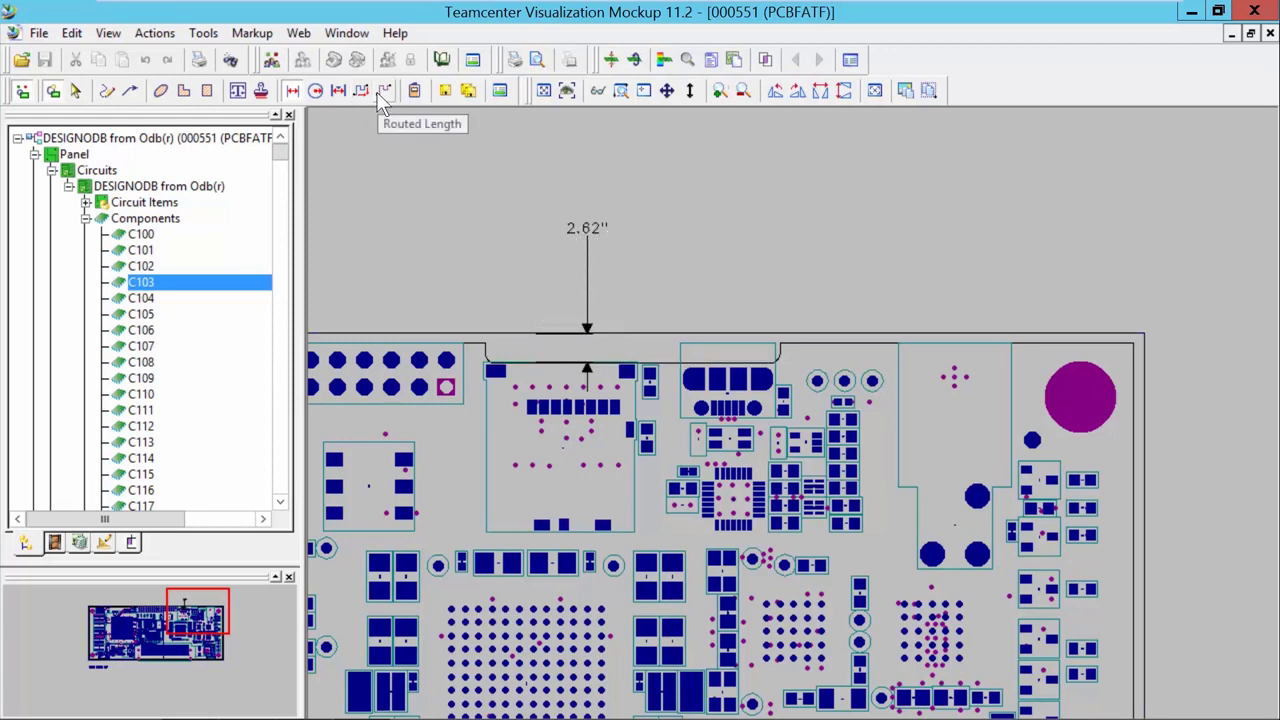
# - Add a text note reading 'Too close to board edge' above the notch
pyautogui.click(238, 91)
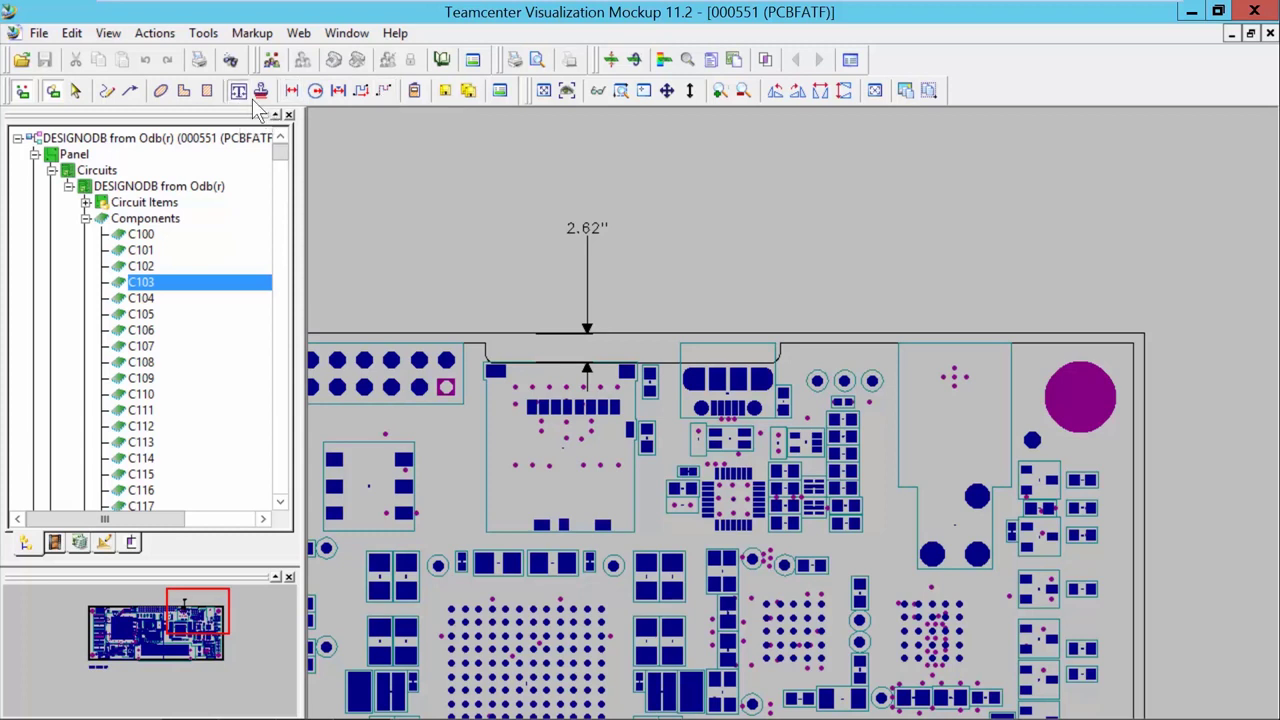
pyautogui.moveTo(636, 202); pyautogui.dragTo(1100, 265)
pyautogui.write('Too close to bo')
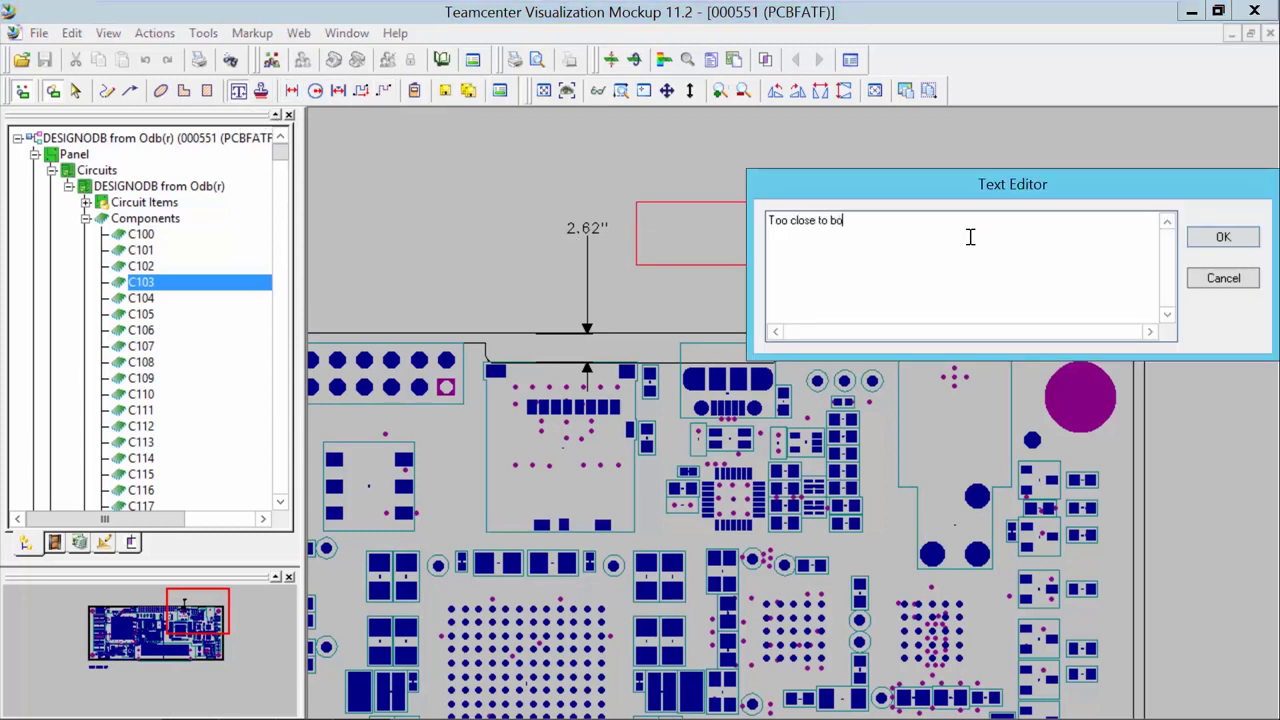
pyautogui.write('ard edge')
pyautogui.click(1223, 236)
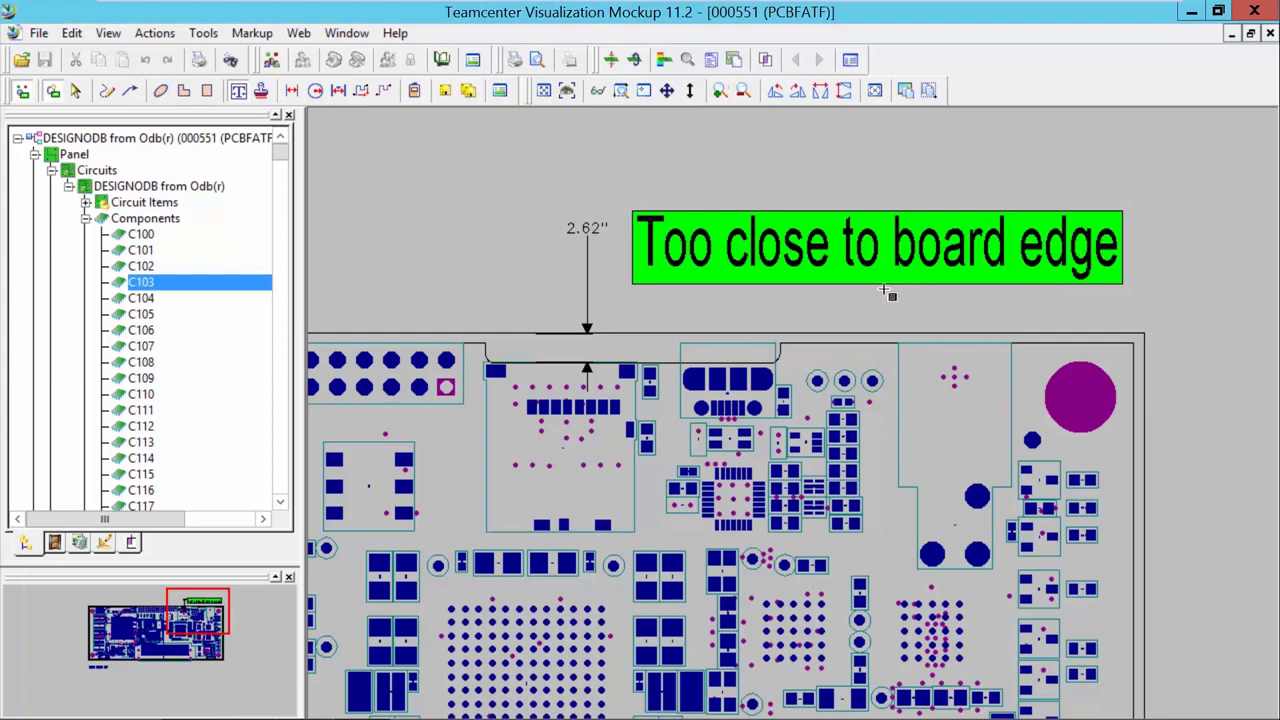